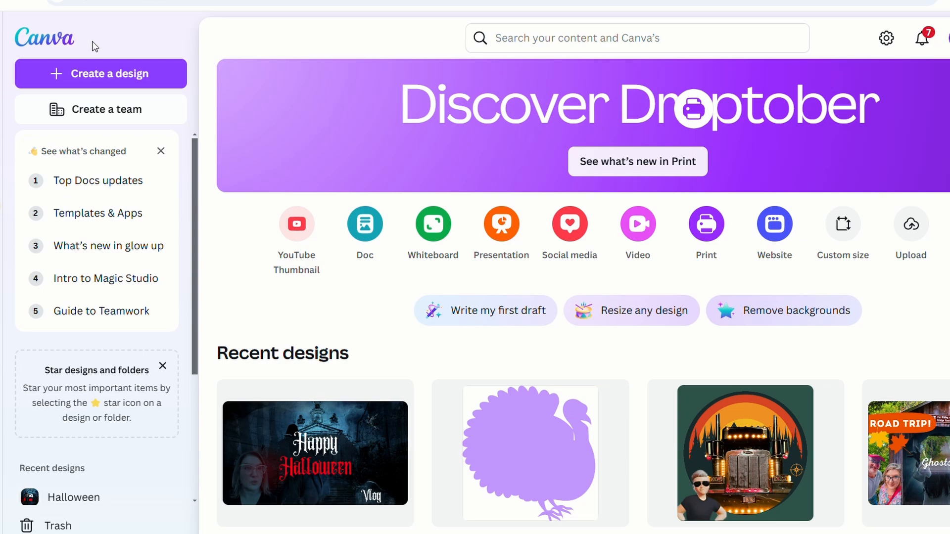
Create a blank custom-size design of 40 × 40 px and select its empty page.
scroll(317, 300, down, 8)
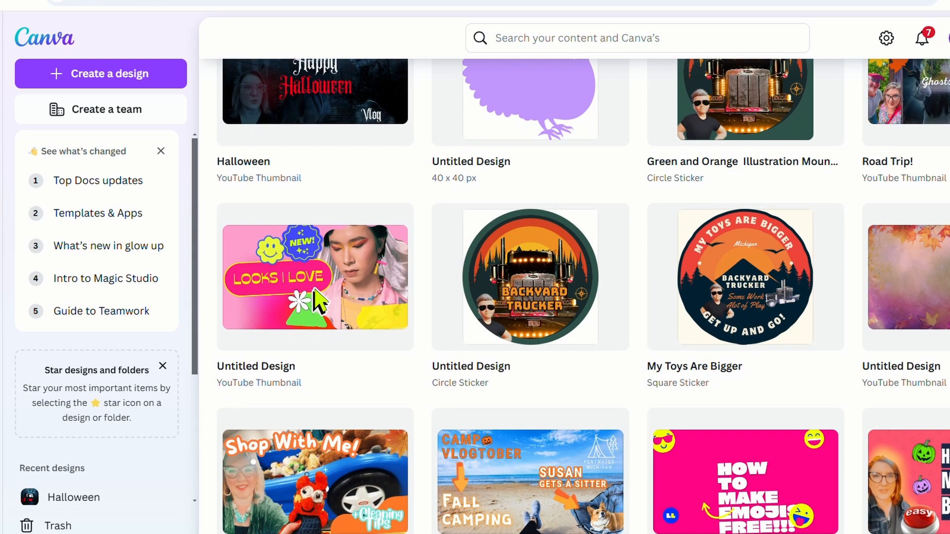
scroll(313, 292, up, 8)
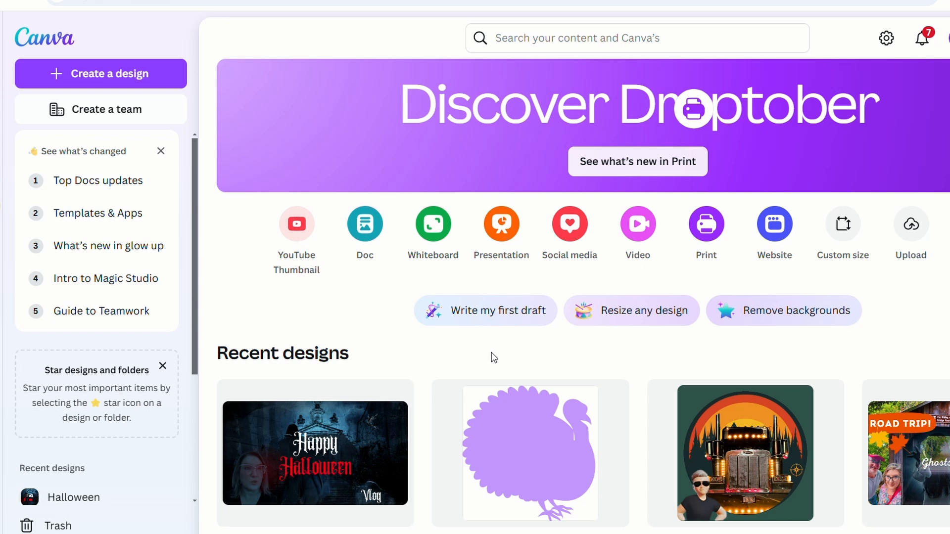
click(843, 243)
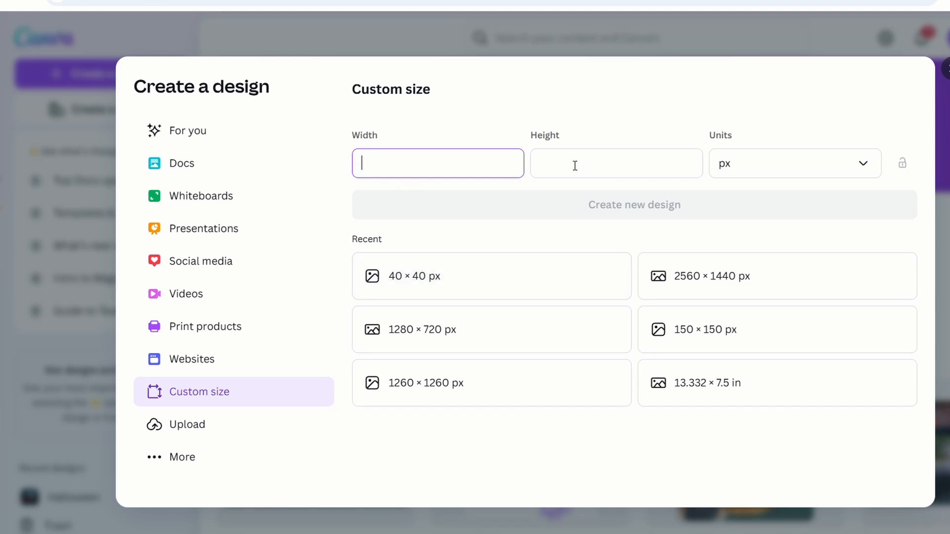
click(486, 281)
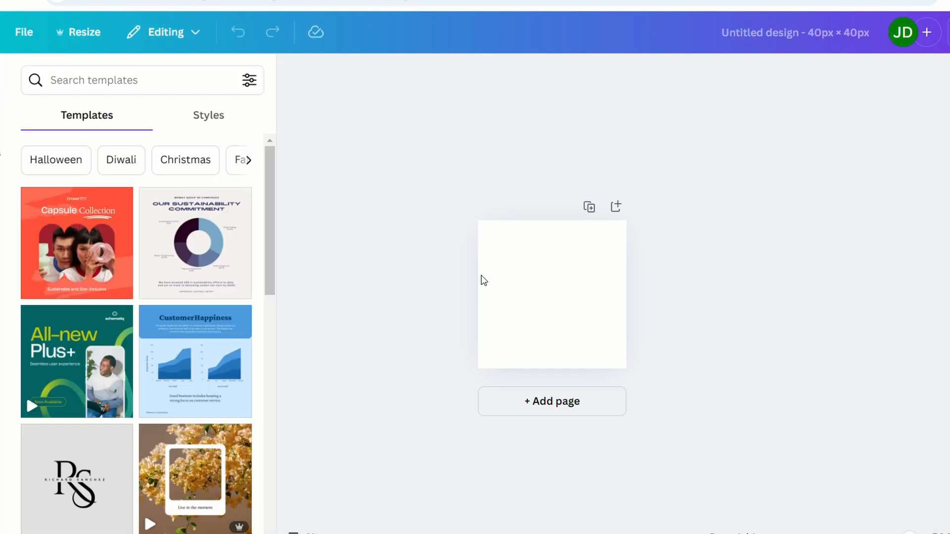
click(546, 304)
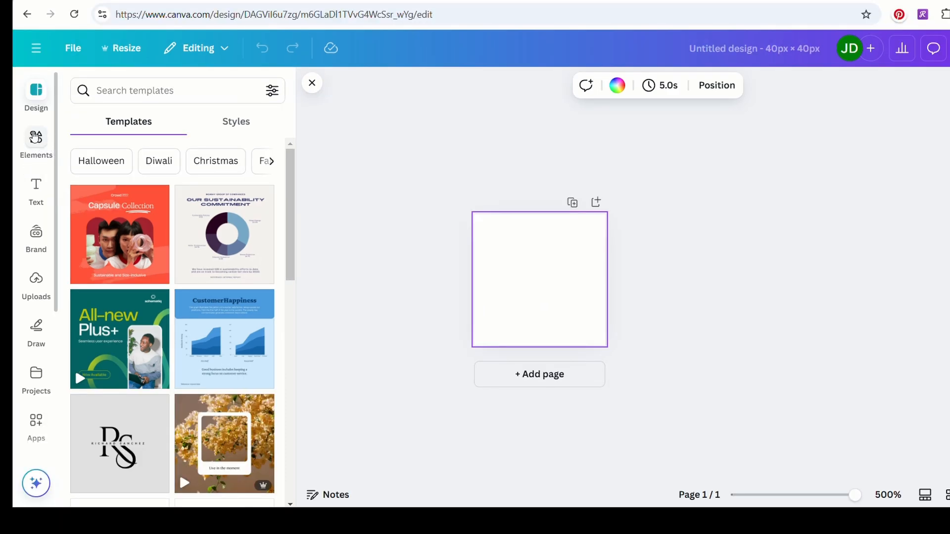
Search the elements library for "turkey" and show all of the graphics results.
click(35, 138)
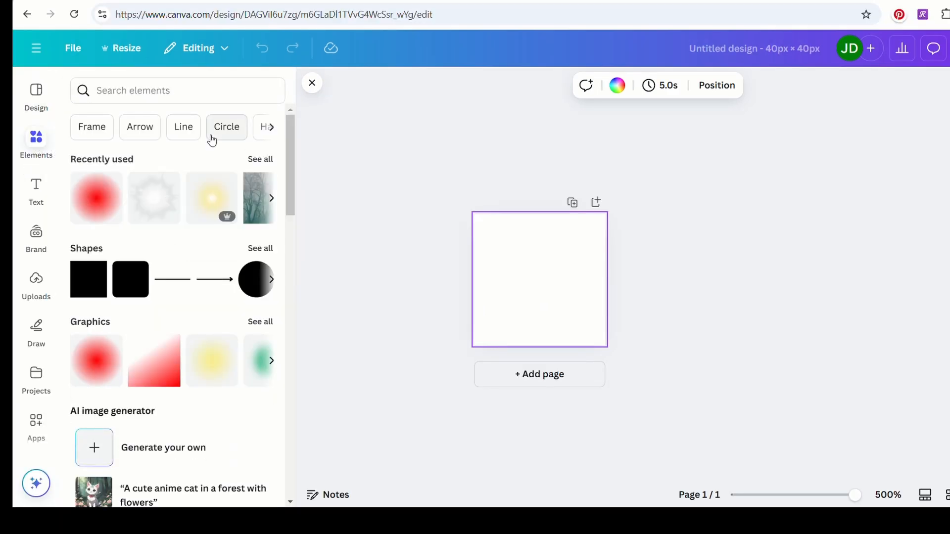
click(197, 95)
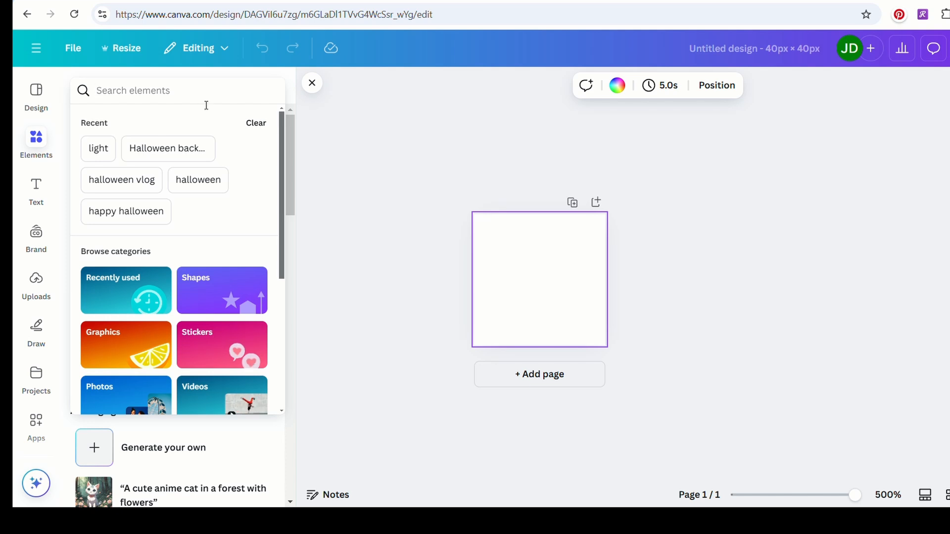
text(turkey)
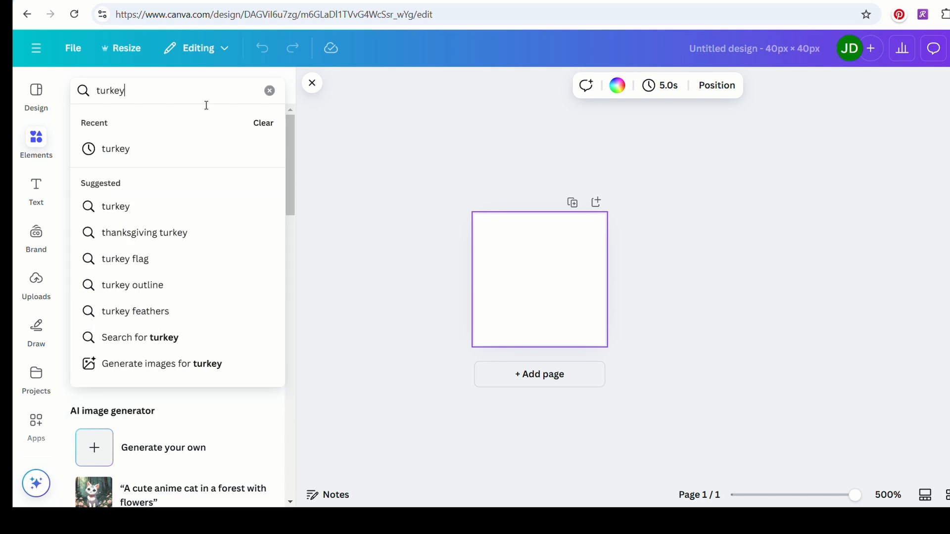
key(Return)
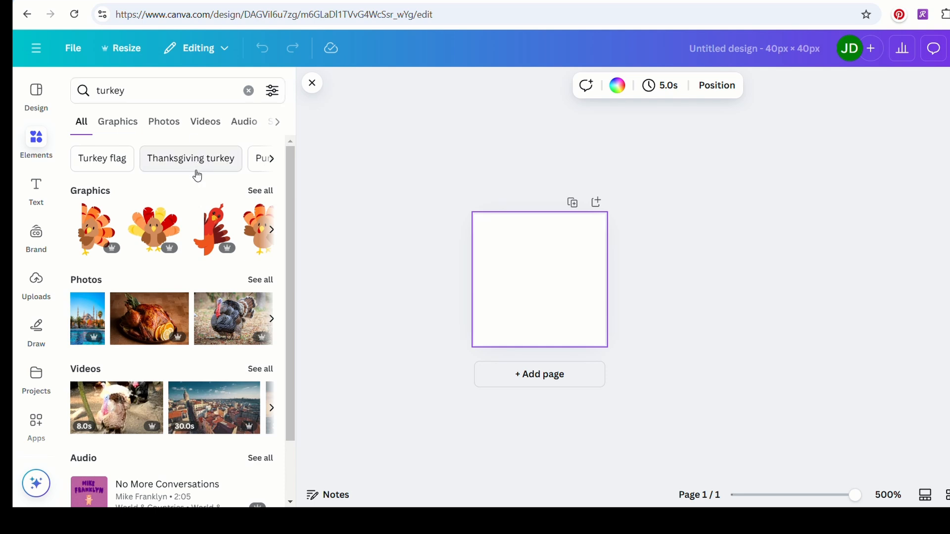
click(270, 198)
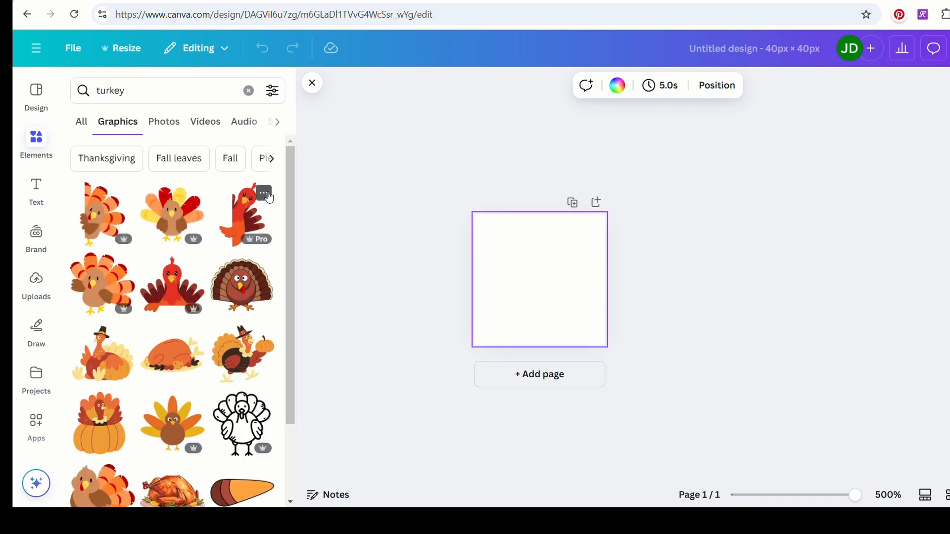
Refine the graphics search to "turkey outline" and add the solid dark turkey silhouette with the fanned tail to the page.
drag(289, 166, 277, 386)
drag(290, 309, 292, 482)
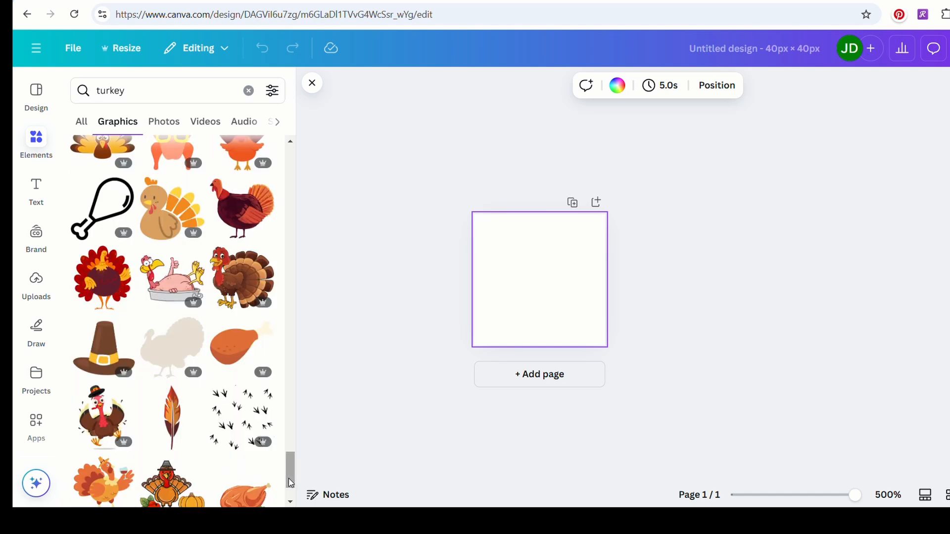
drag(289, 479, 289, 487)
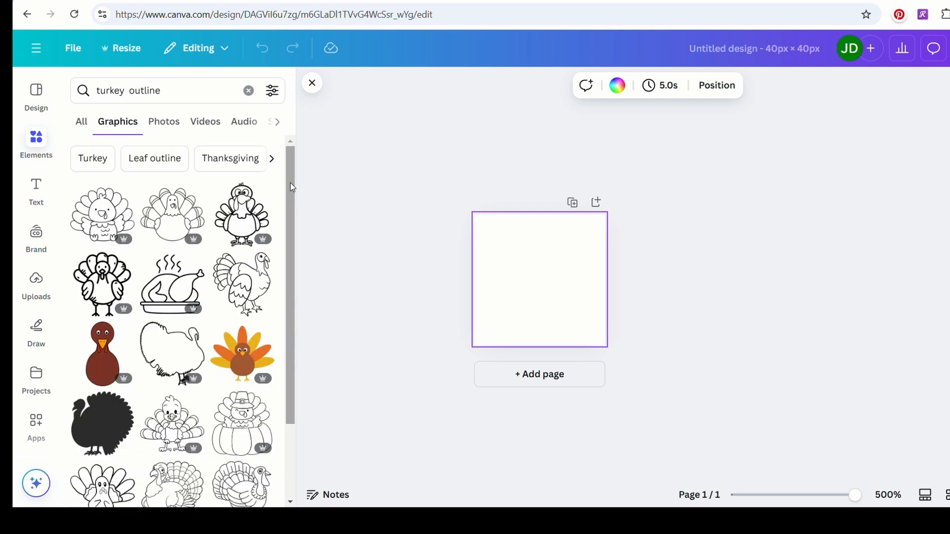
drag(290, 183, 292, 292)
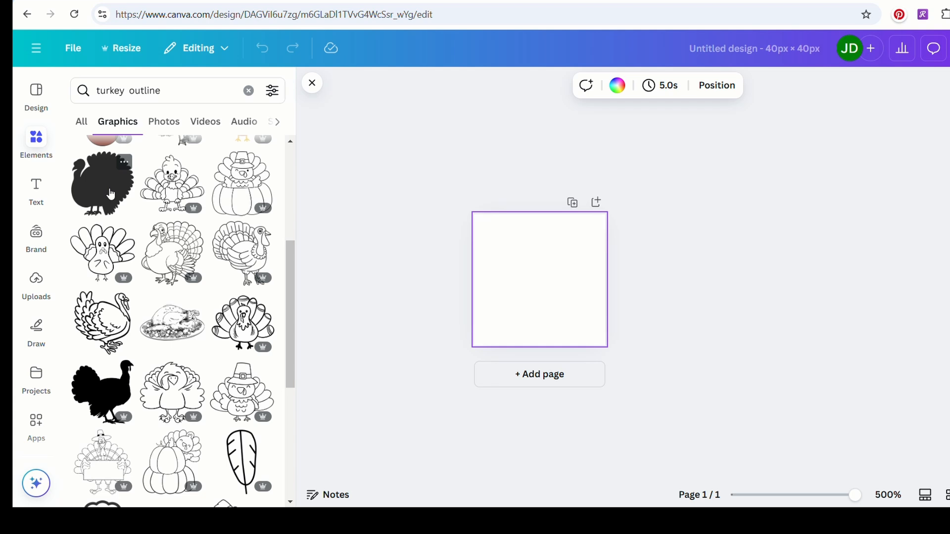
click(111, 194)
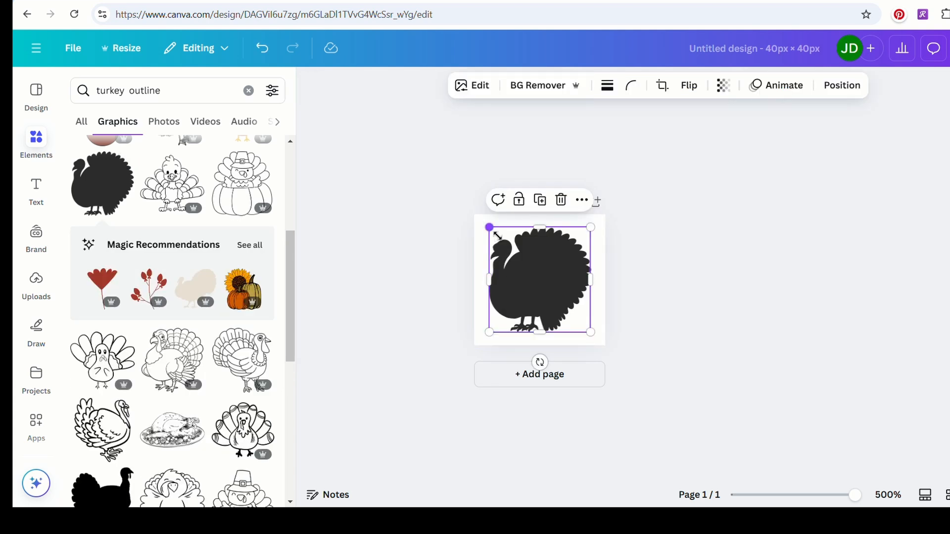
Enlarge the turkey silhouette to fill the page and flip it horizontally.
mouse_move(491, 228)
mouse_down()
mouse_move(470, 222)
mouse_move(478, 225)
mouse_up()
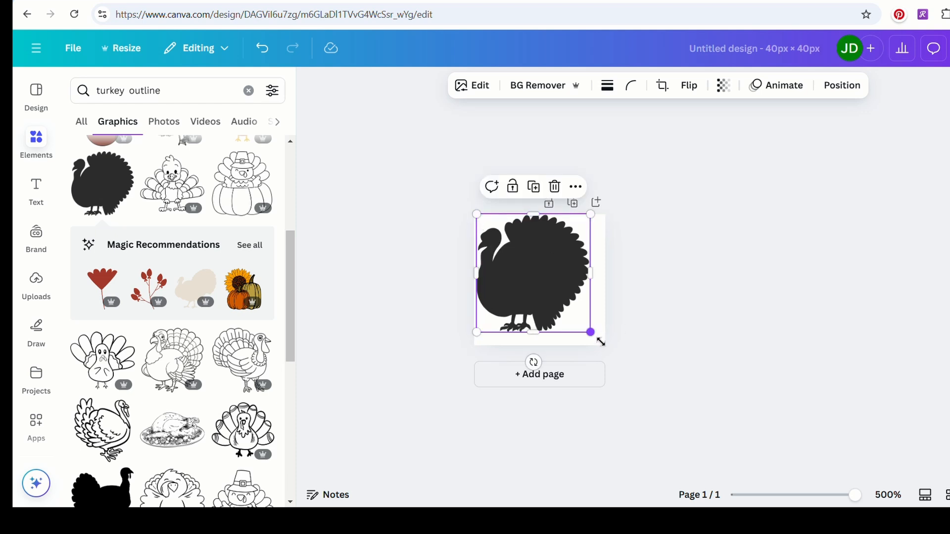
drag(599, 343, 618, 358)
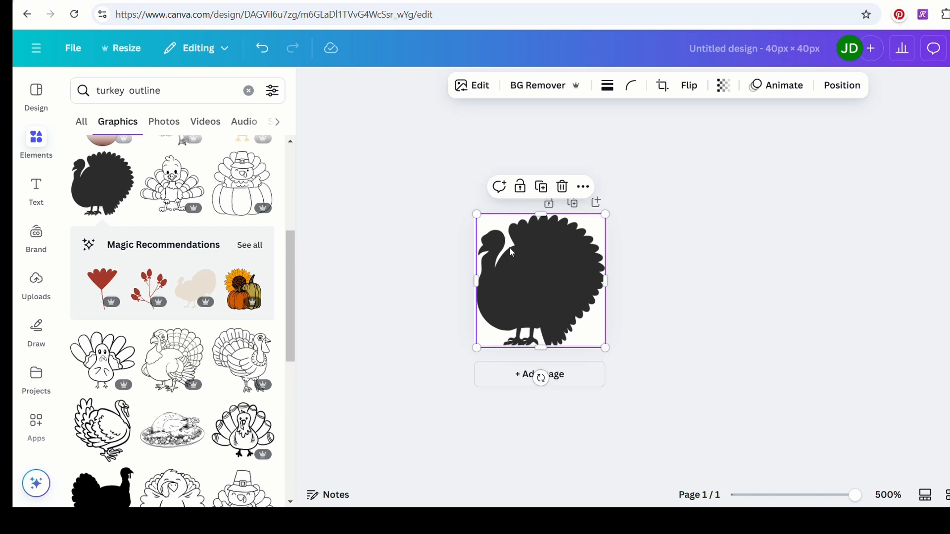
click(693, 89)
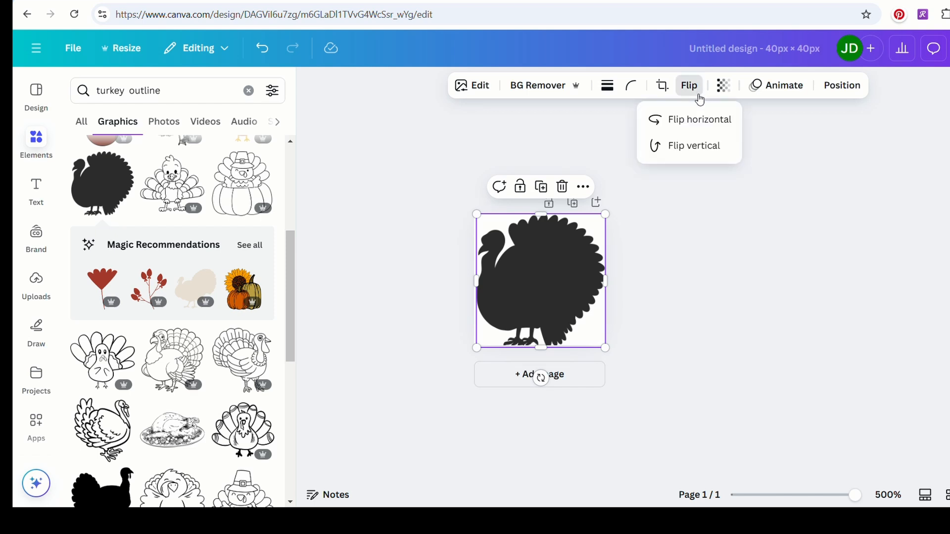
click(695, 125)
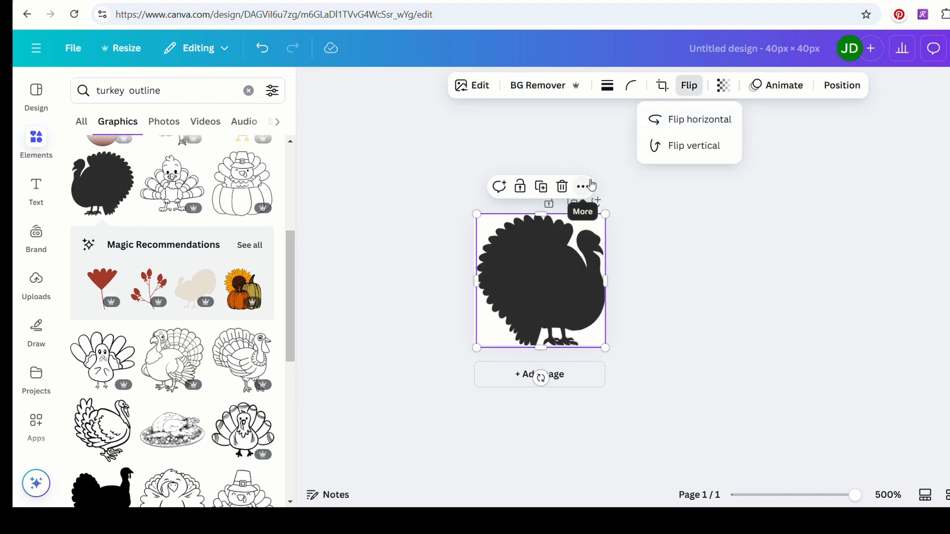
click(471, 211)
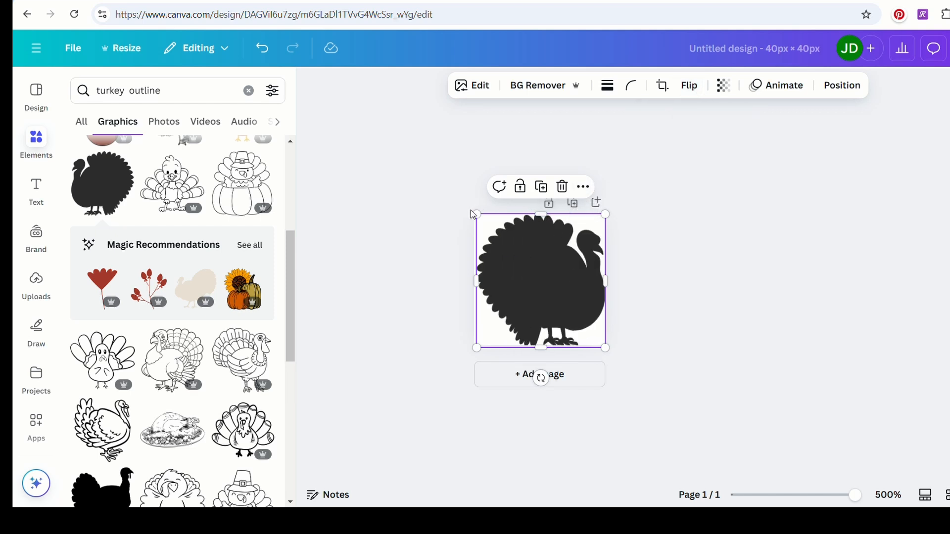
Adjust the whole turkey image by raising its contrast to 8.
click(468, 99)
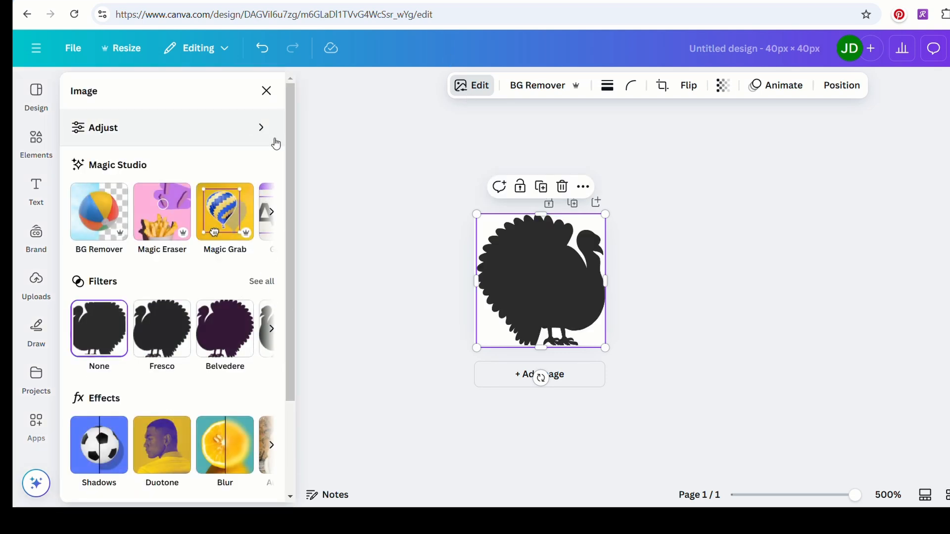
click(260, 127)
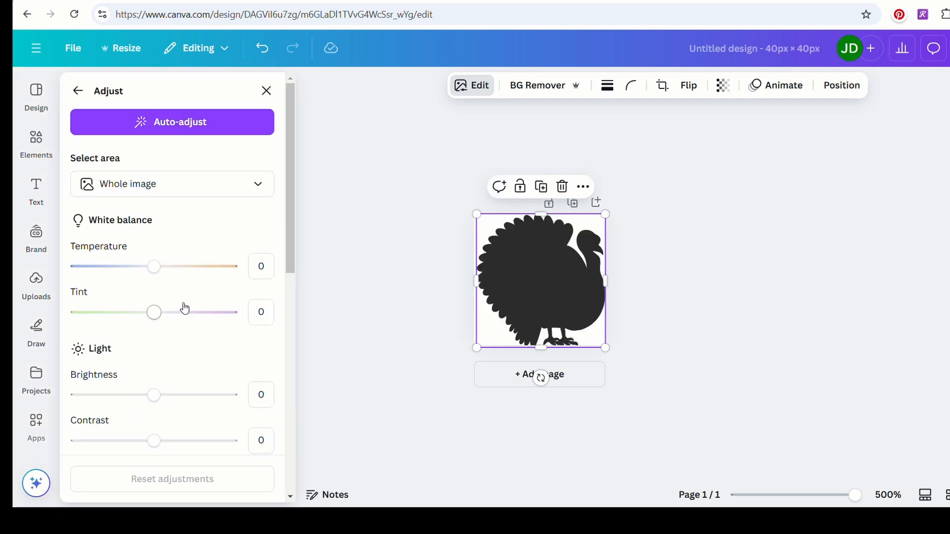
drag(157, 446, 165, 449)
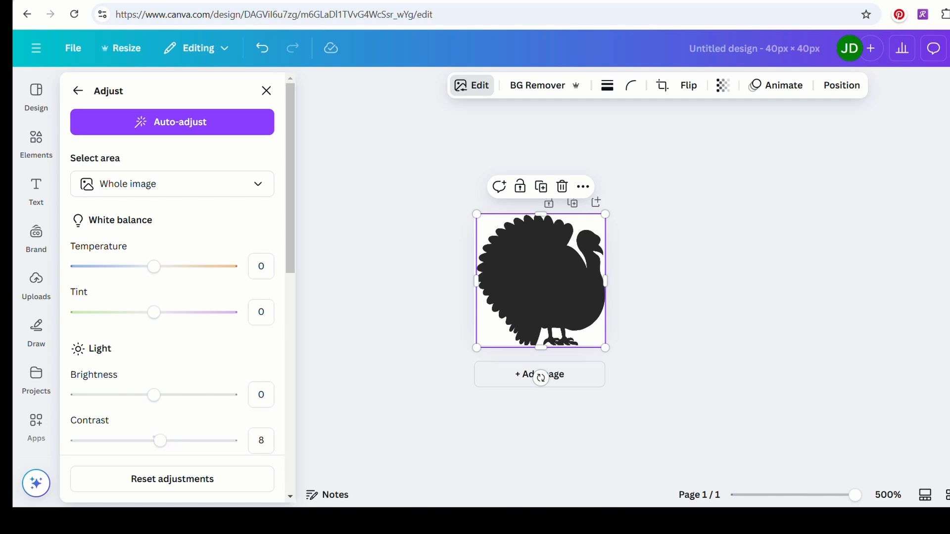
Open the download options of the design and check the available file type settings.
click(903, 48)
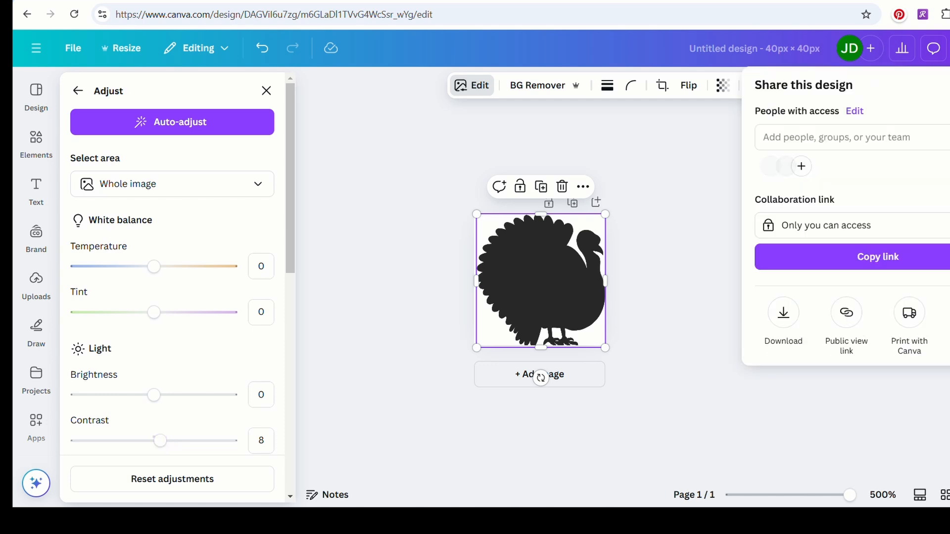
click(784, 312)
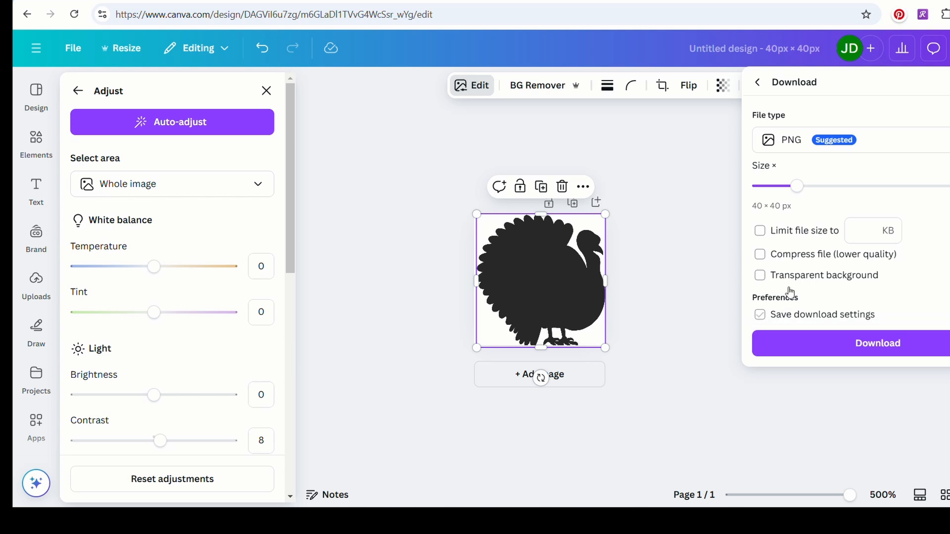
click(872, 145)
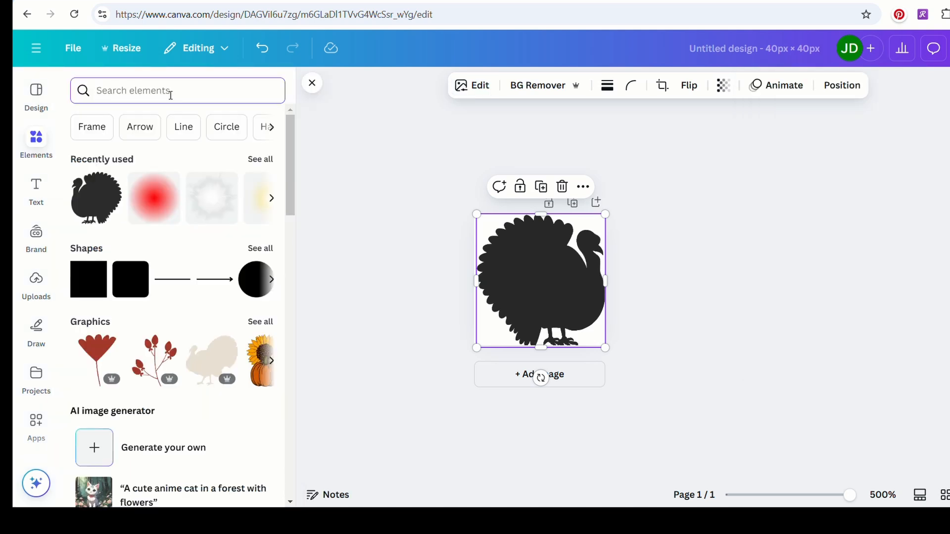
Search the elements library for "background color" and show all of the graphics results.
text(backgrou)
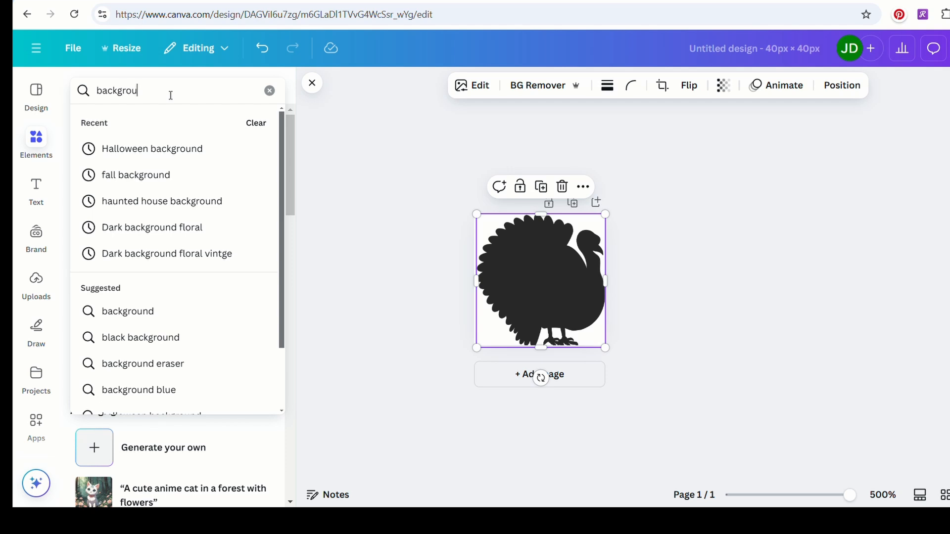
text(nd color)
key(Return)
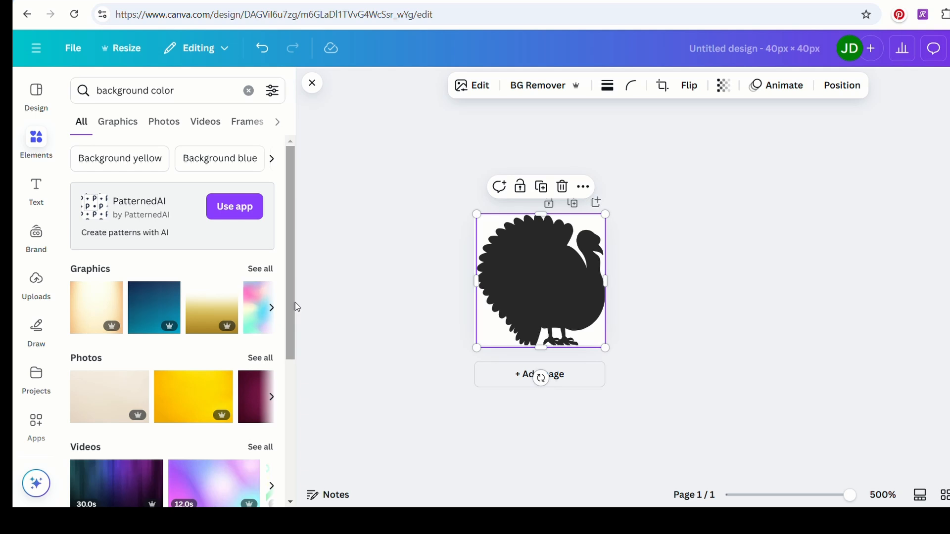
drag(294, 303, 307, 214)
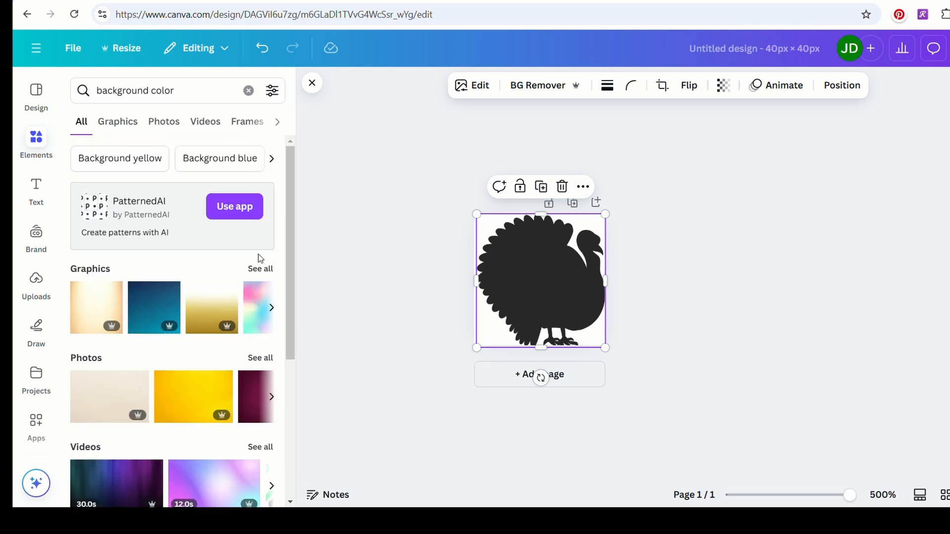
click(260, 268)
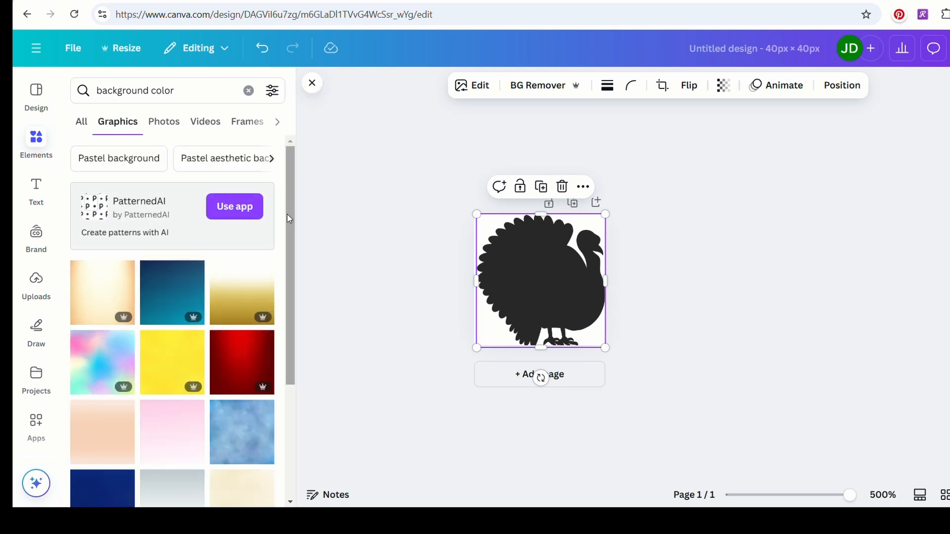
Add the orange, pink and purple gradient graphic and resize it to about 42.3 × 42.3 px so it covers the page.
drag(288, 221, 289, 448)
click(168, 277)
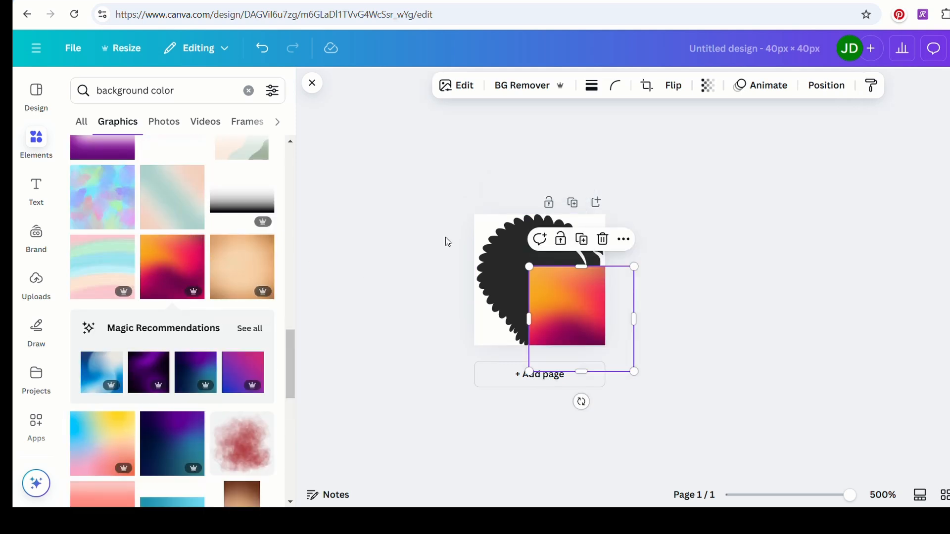
drag(529, 267, 471, 225)
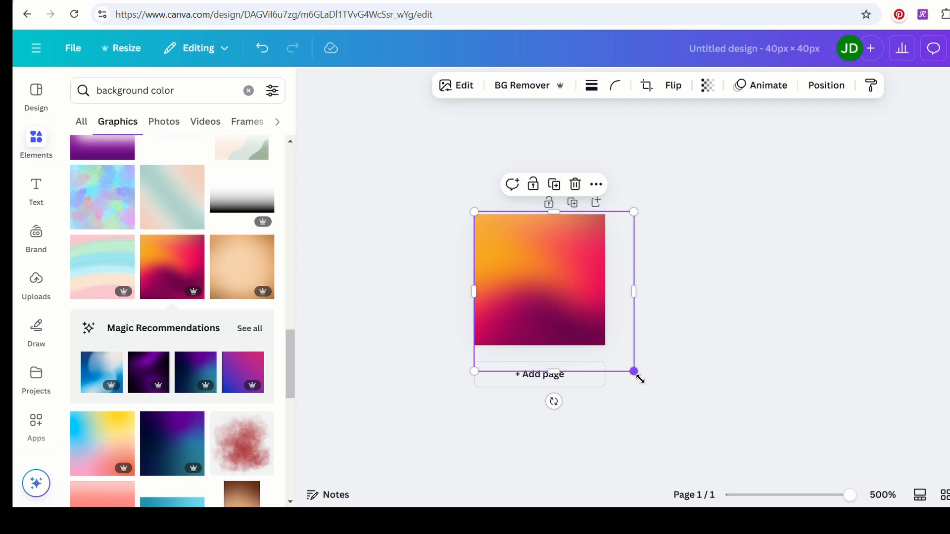
drag(641, 379, 615, 364)
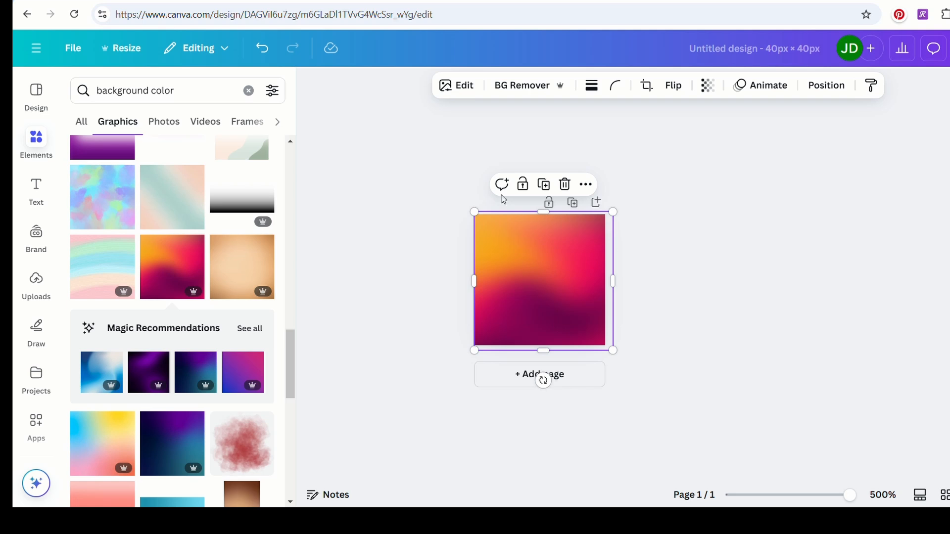
Move the turkey layer above the gradient layer and enlarge the turkey slightly so it fills the page.
click(454, 85)
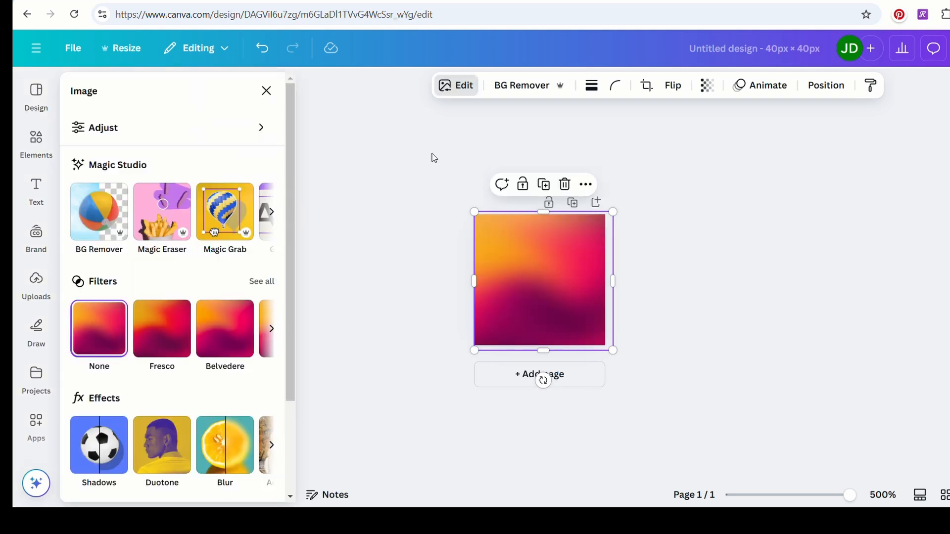
click(824, 87)
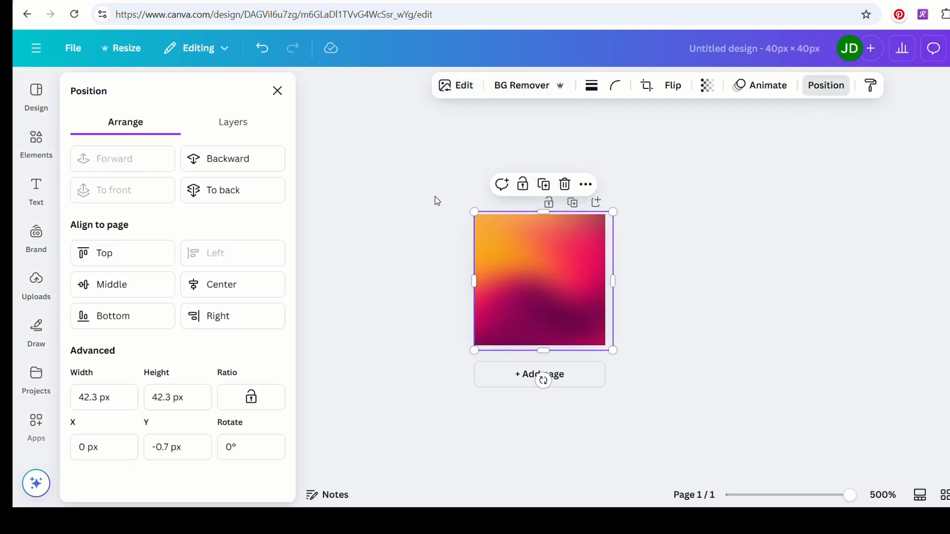
click(228, 121)
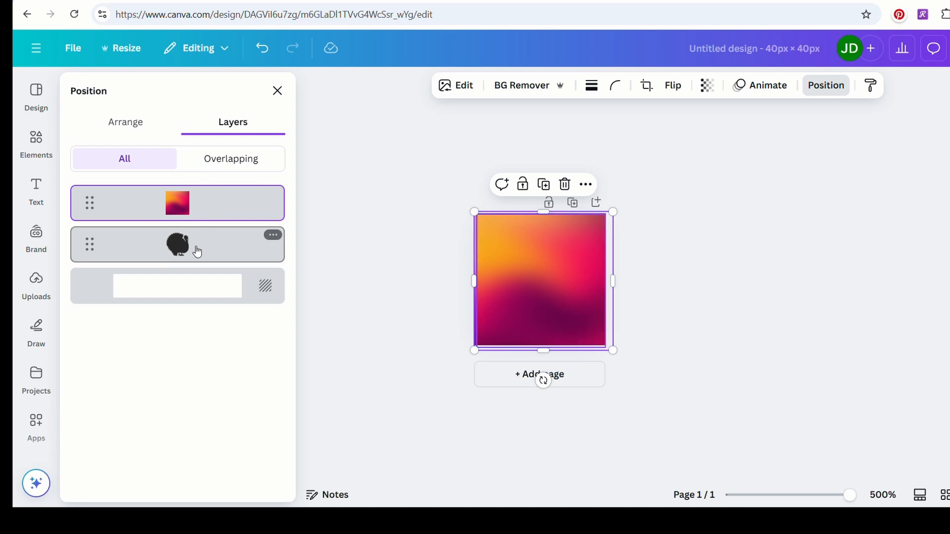
drag(197, 253, 192, 200)
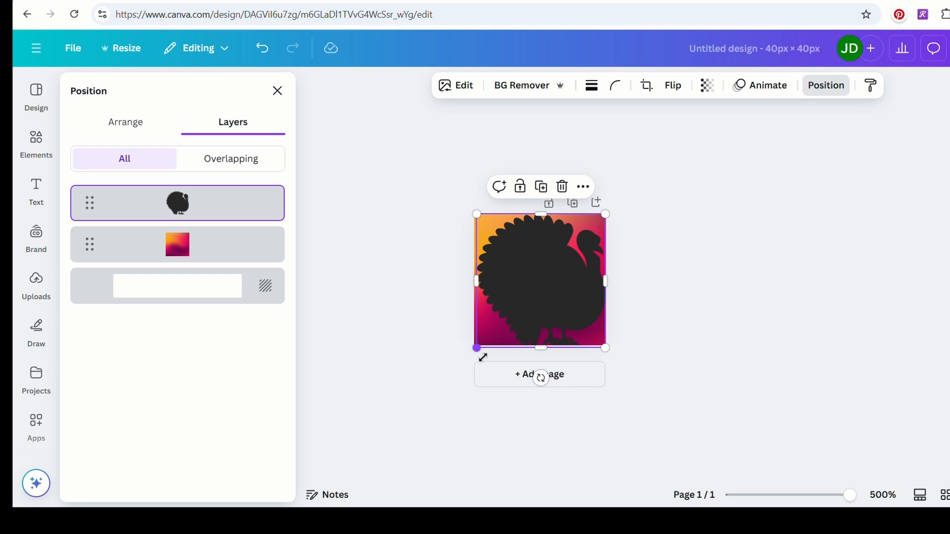
drag(483, 358, 481, 354)
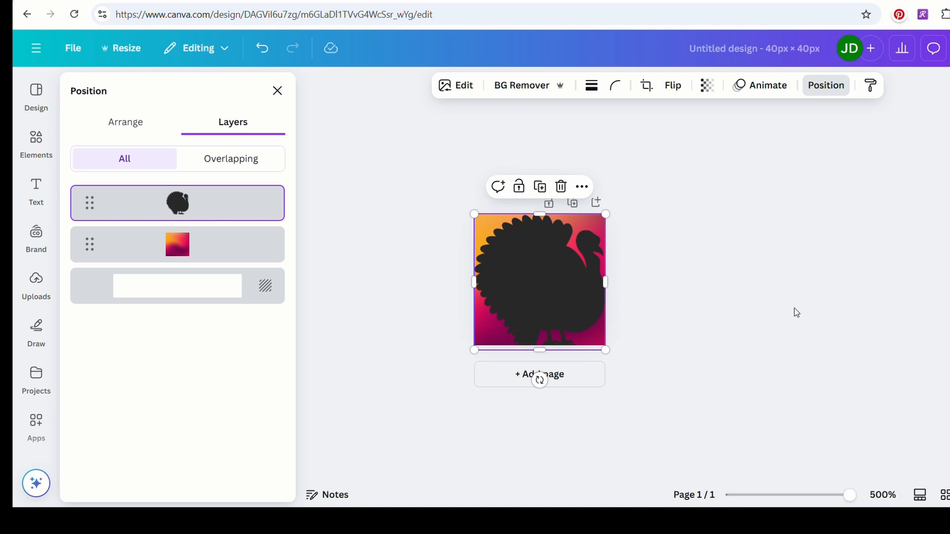
key(alt+1)
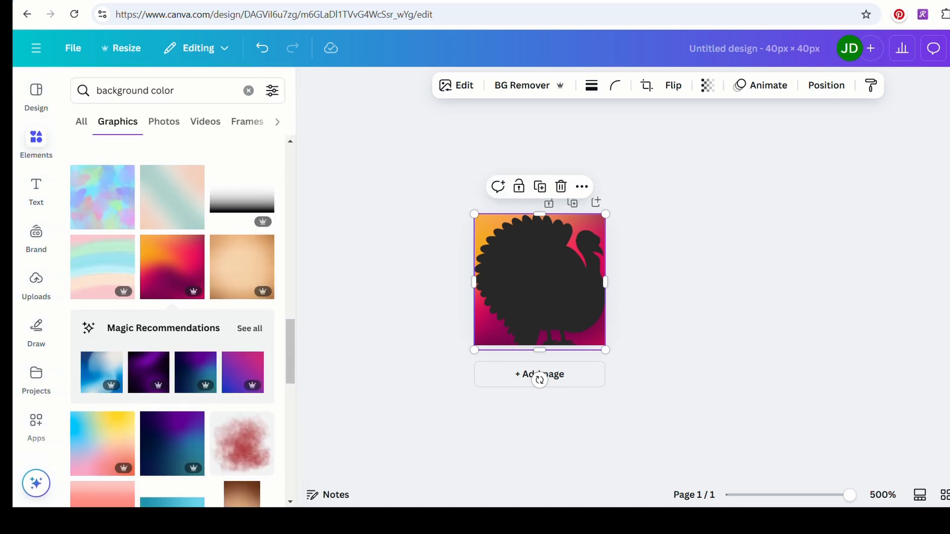
Download the design as a JPG at 40 × 40 px.
click(949, 48)
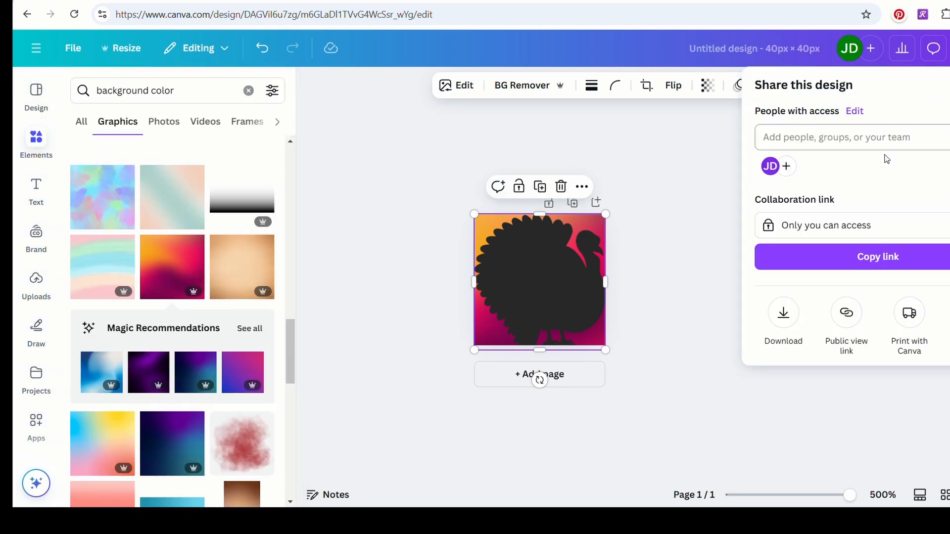
click(784, 316)
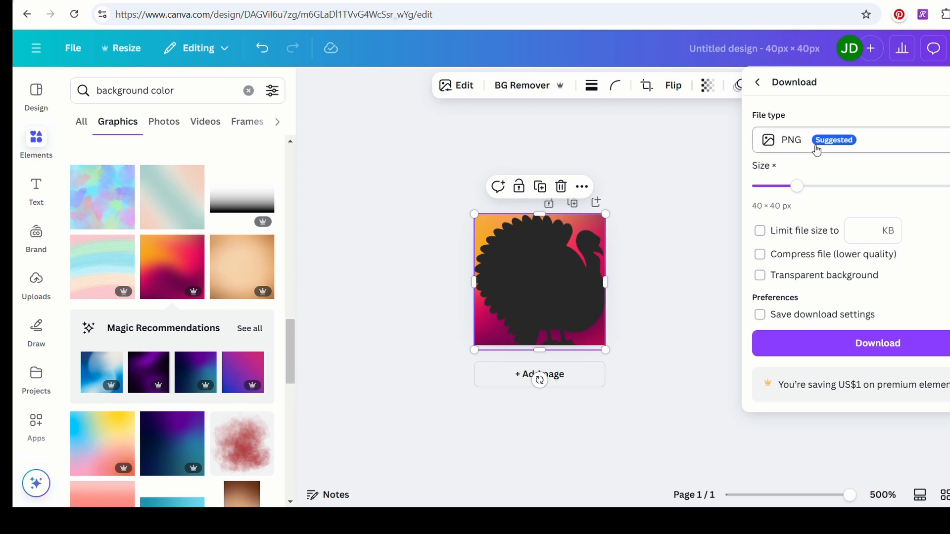
click(825, 148)
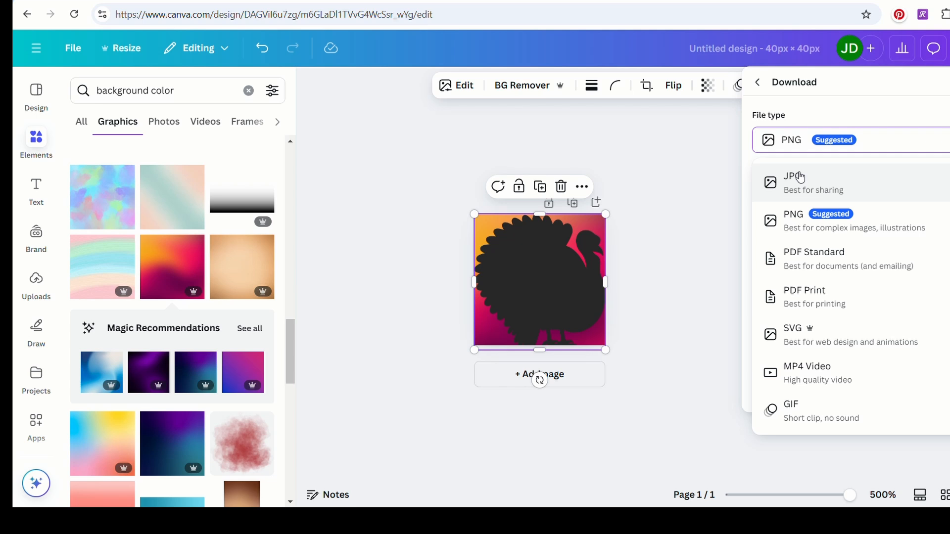
click(800, 178)
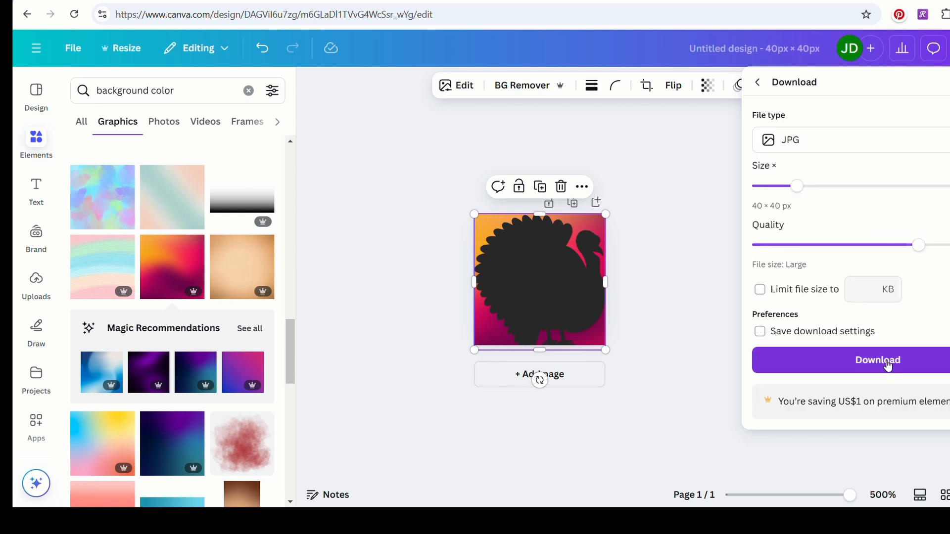
click(885, 364)
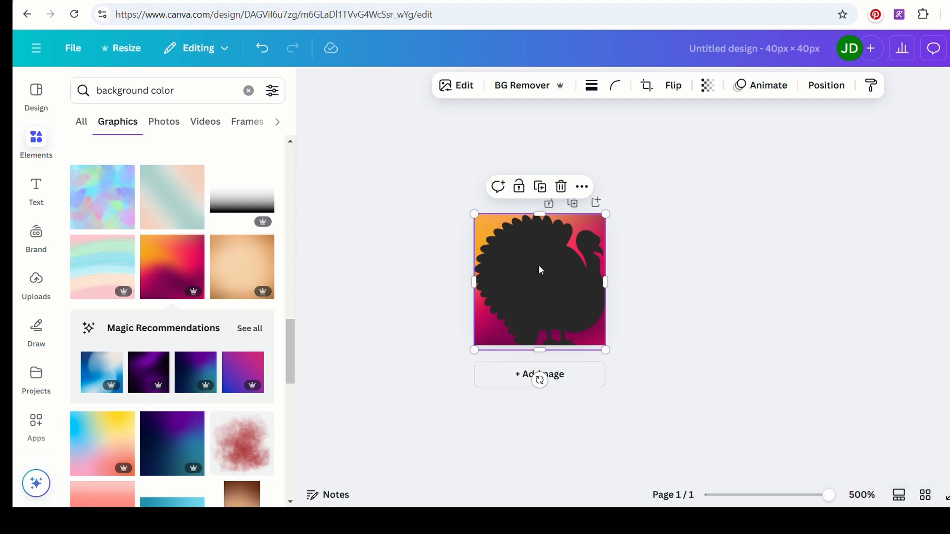
Apply the Custom Duotone effect to the turkey and look through the remaining duotone presets.
drag(291, 352, 294, 159)
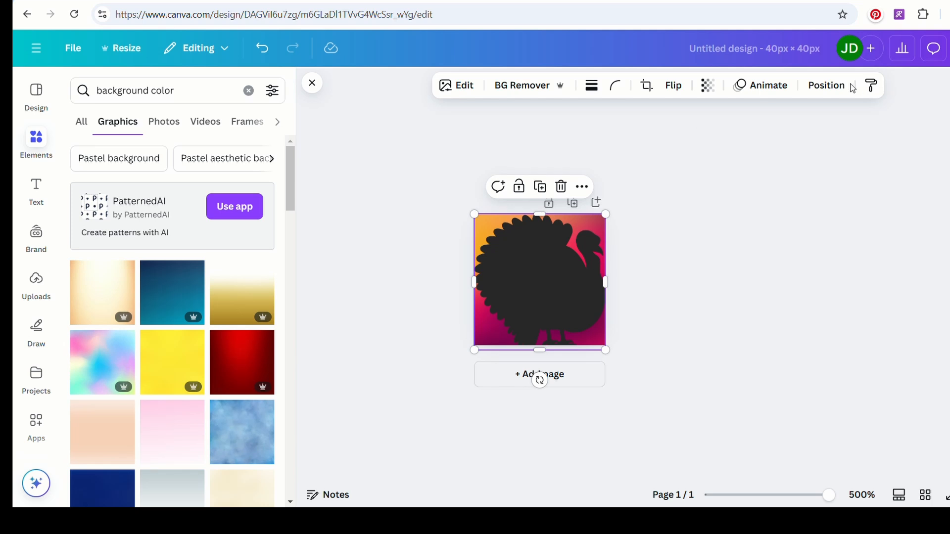
click(825, 85)
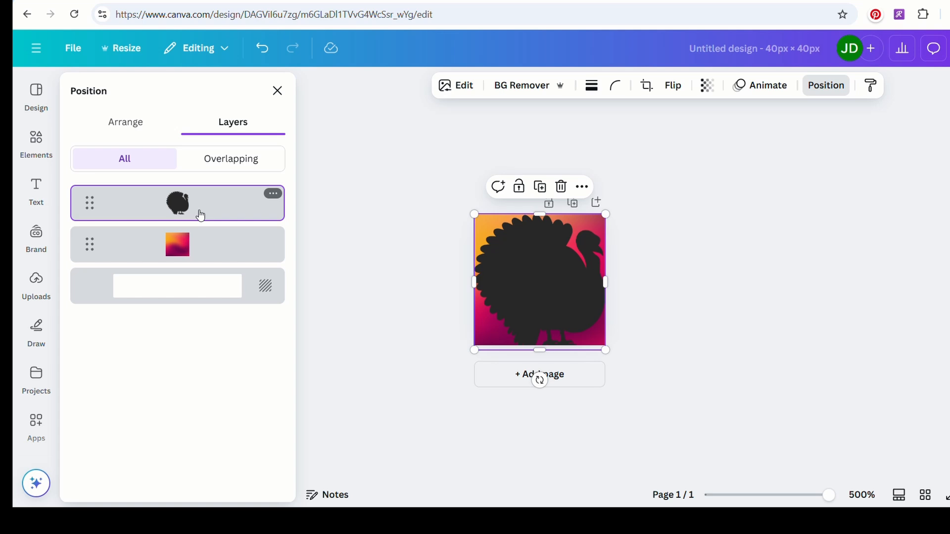
click(445, 90)
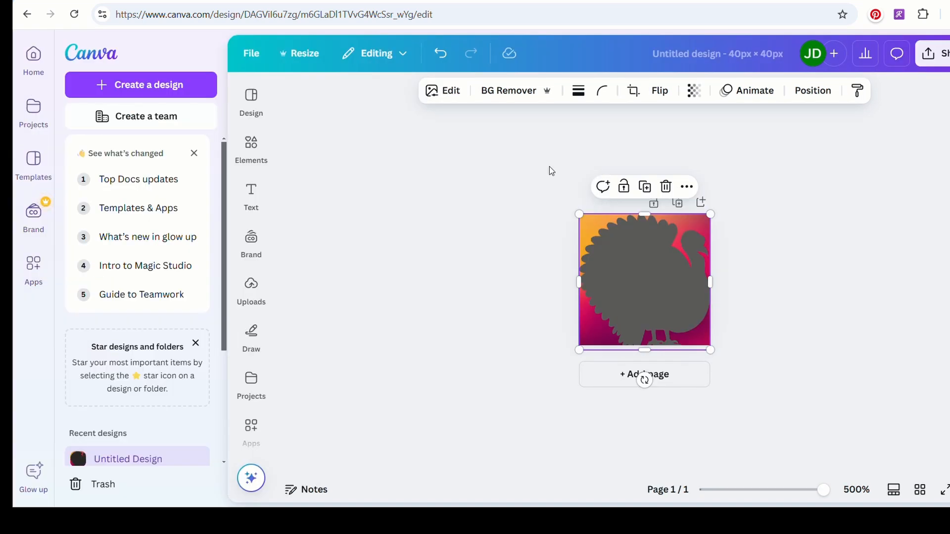
click(443, 92)
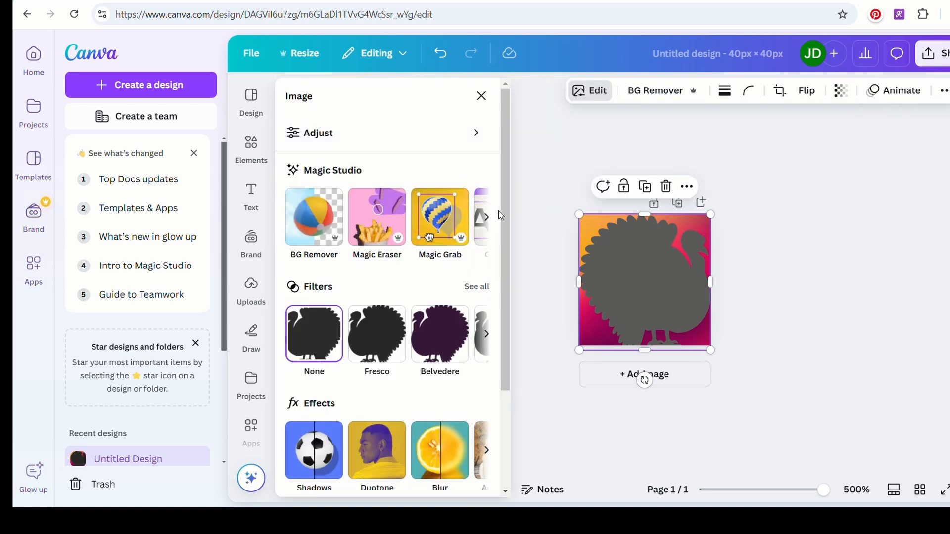
click(385, 464)
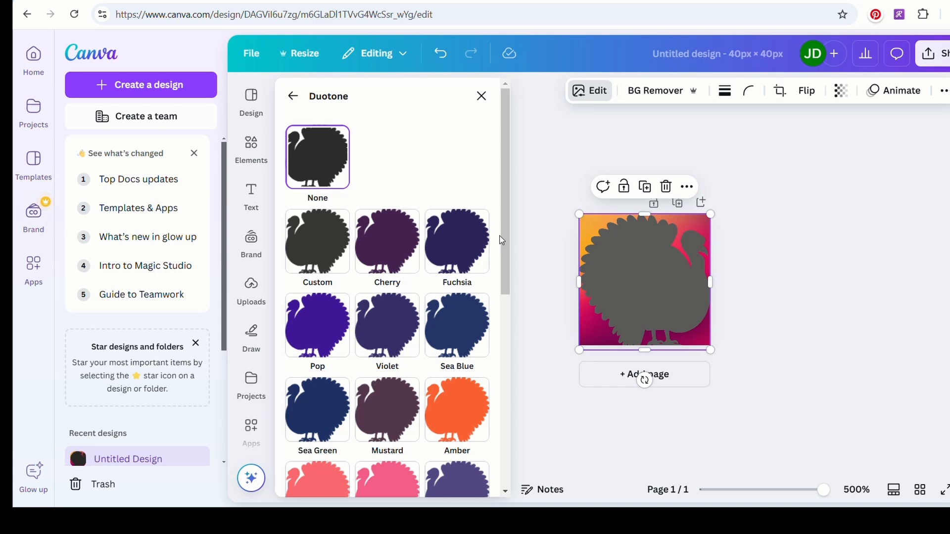
mouse_move(507, 262)
mouse_down()
mouse_move(504, 457)
mouse_move(501, 169)
mouse_move(508, 449)
mouse_move(503, 250)
mouse_up()
click(322, 259)
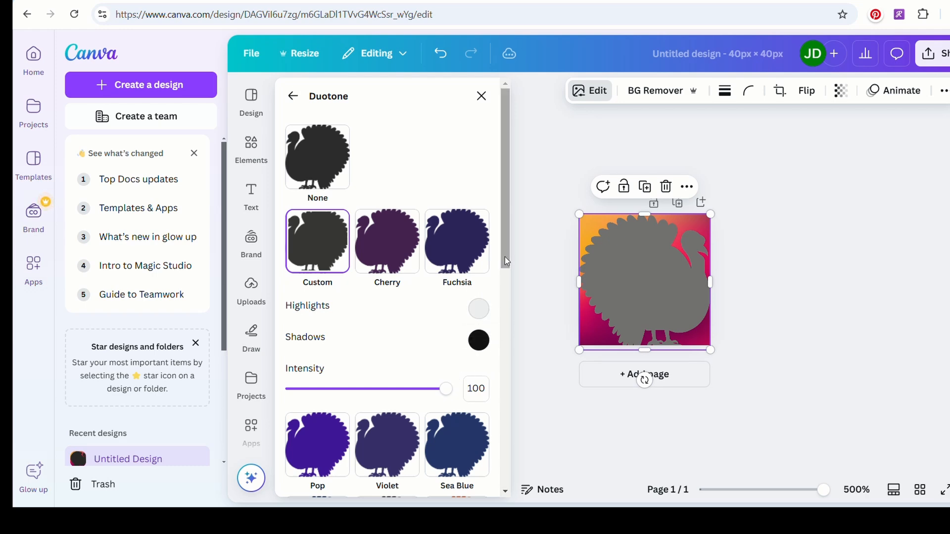
scroll(504, 349, down, 10)
mouse_move(502, 504)
mouse_down()
mouse_move(492, 271)
mouse_move(501, 502)
mouse_up()
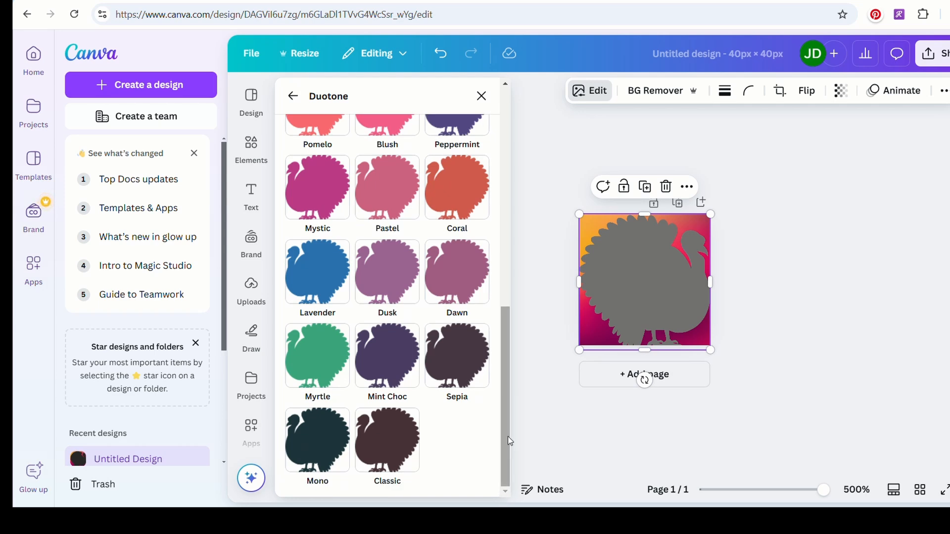
drag(509, 392, 516, 171)
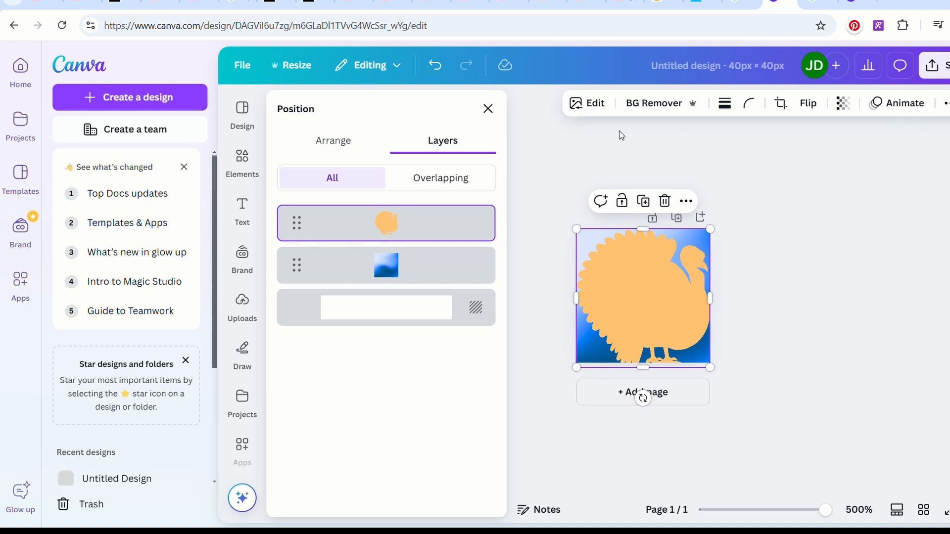
Change the turkey's Duotone effect to the Myrtle preset.
click(597, 105)
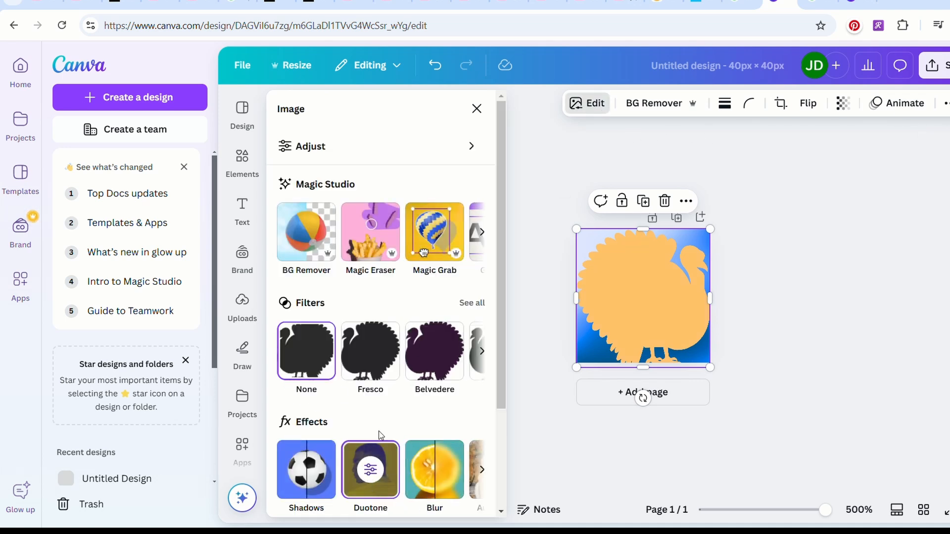
click(370, 470)
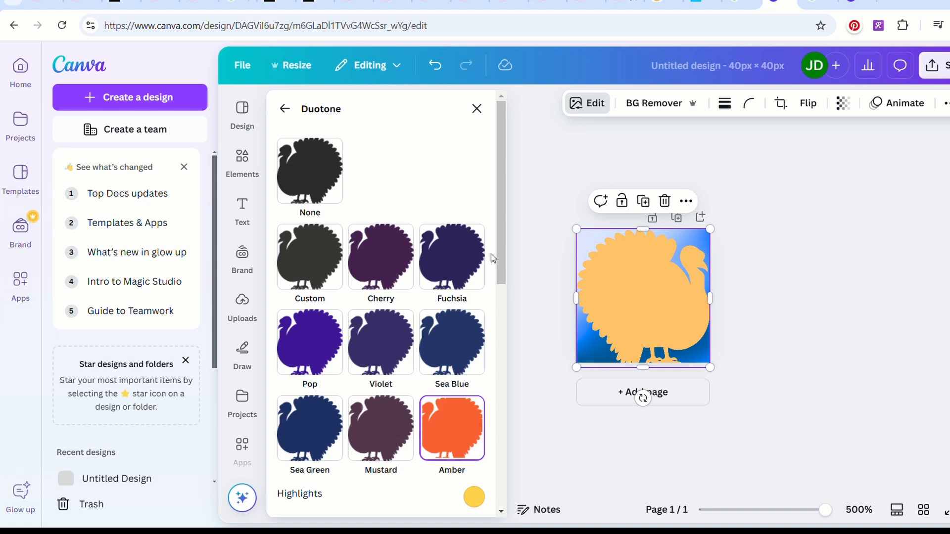
drag(501, 286, 503, 512)
click(309, 385)
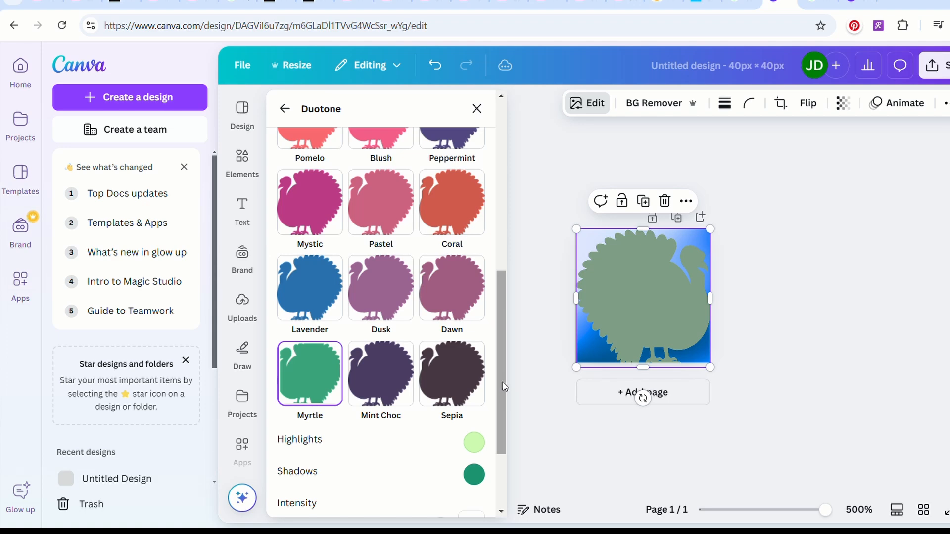
drag(503, 382, 508, 465)
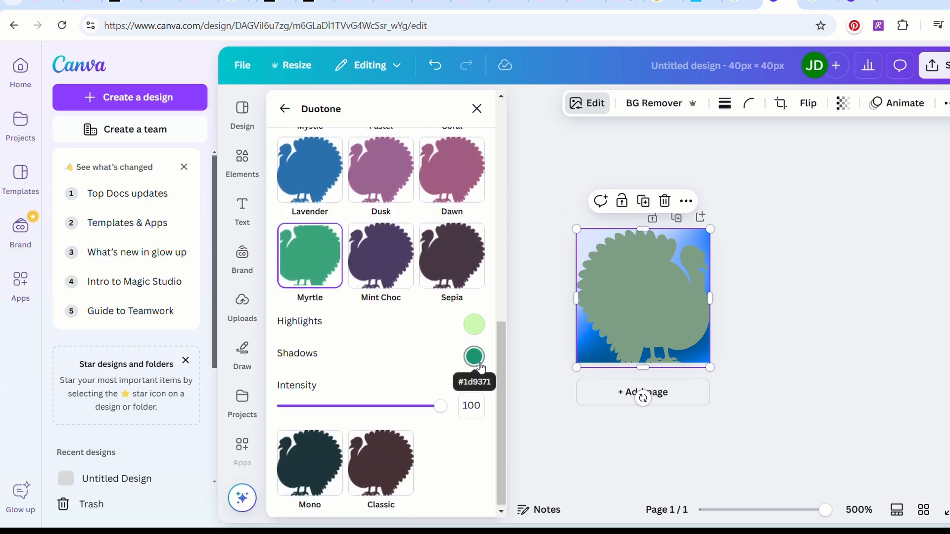
Darken the turkey's Myrtle duotone by adjusting the shadows color and setting the highlights to dark green #274723.
click(475, 325)
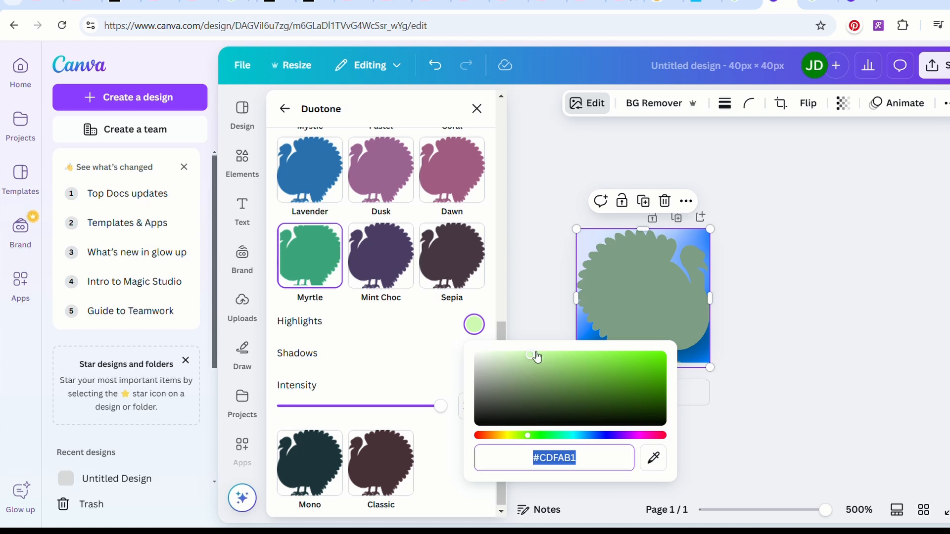
drag(532, 355, 600, 391)
drag(600, 389, 598, 394)
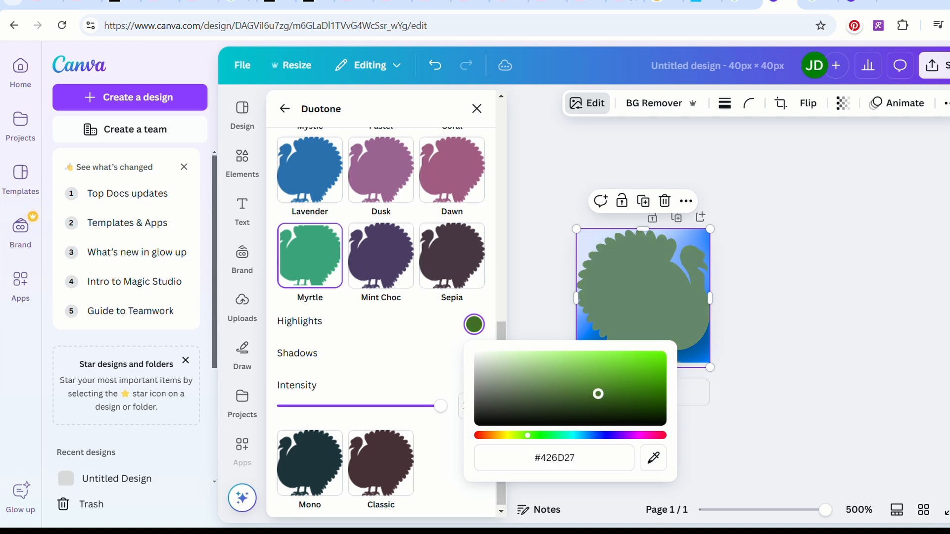
click(395, 358)
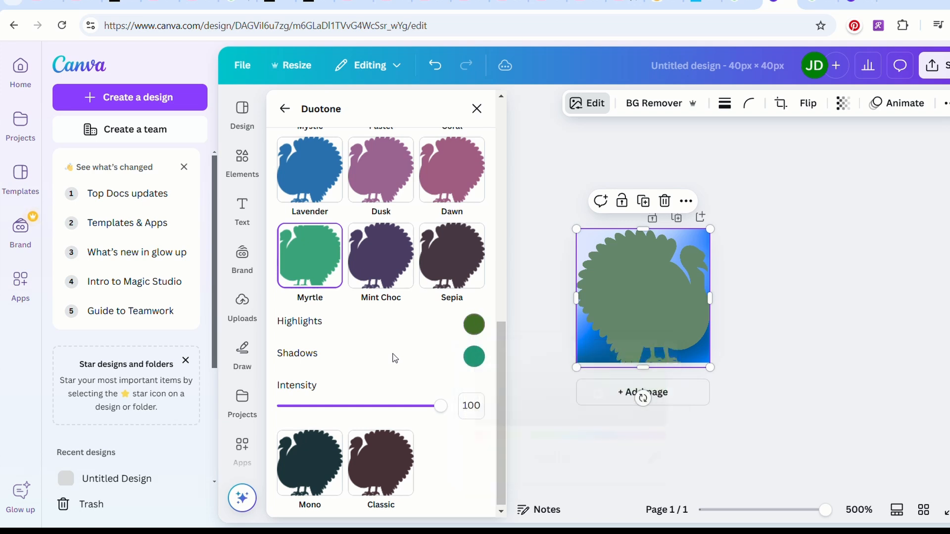
click(482, 365)
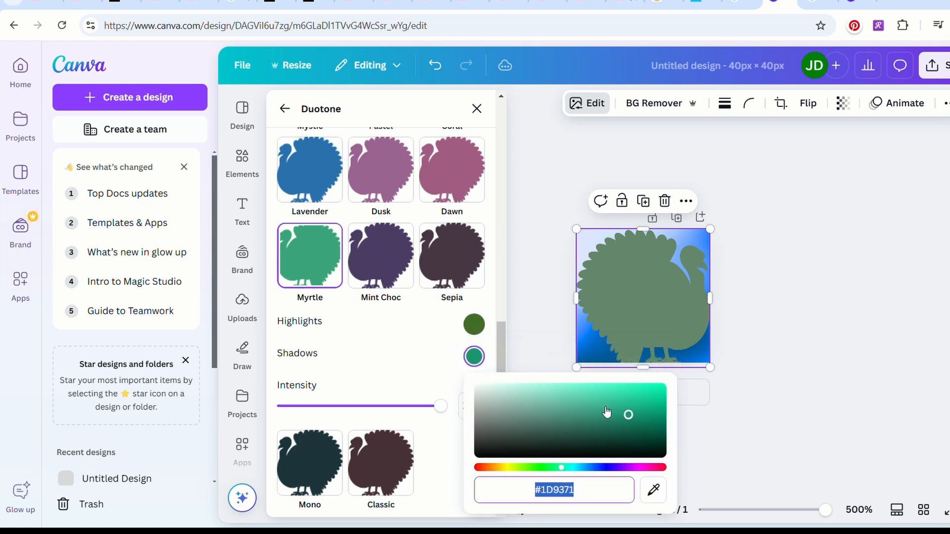
drag(628, 416, 572, 401)
click(475, 325)
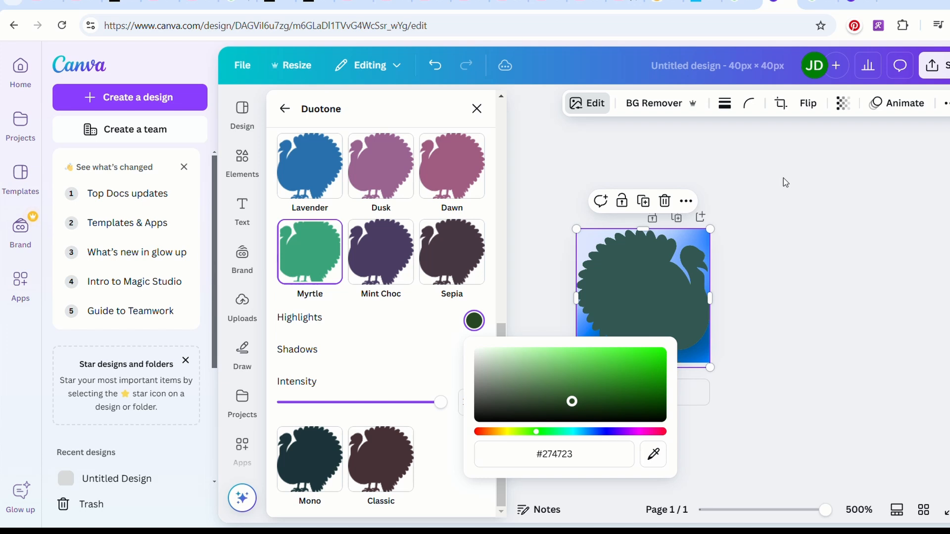
click(929, 188)
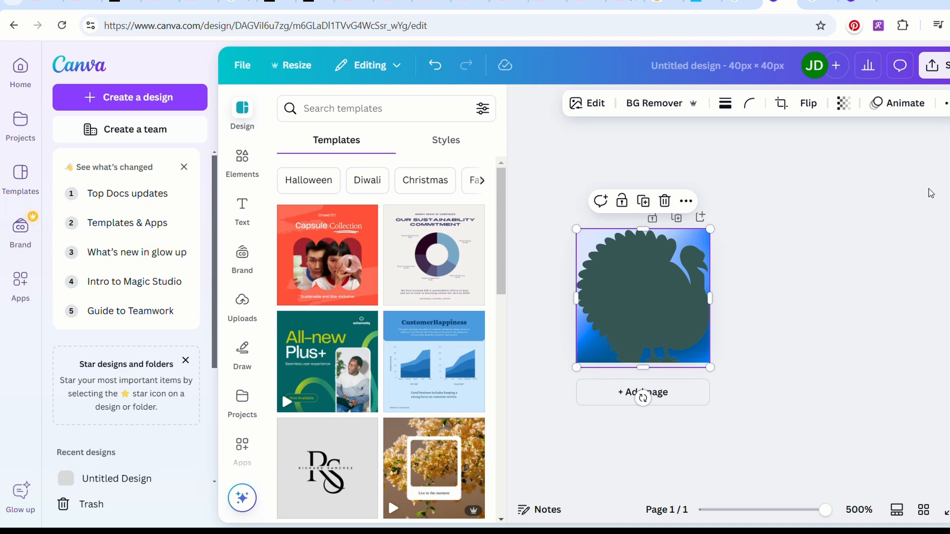
Select the blue gradient layer and set the hue of its red tones to 8 in the image's color adjustments.
click(946, 103)
click(913, 143)
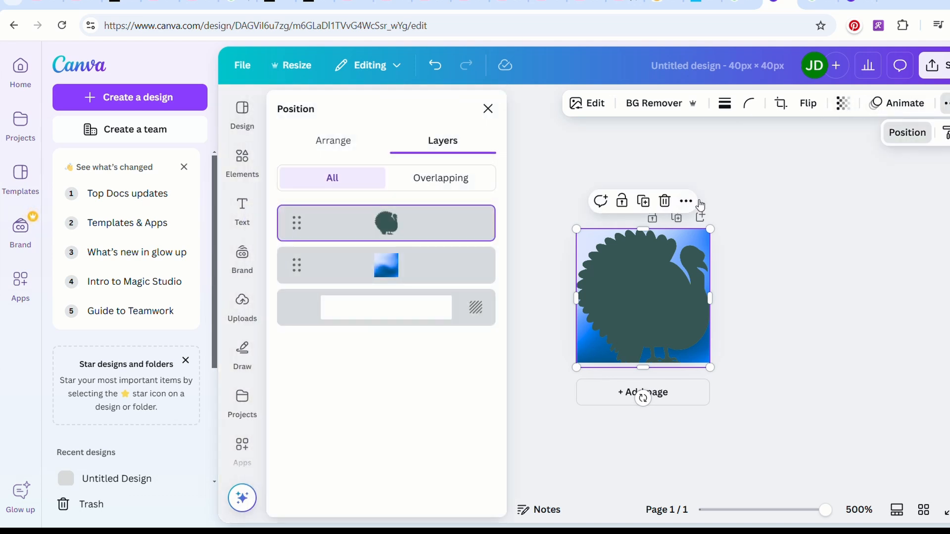
click(386, 276)
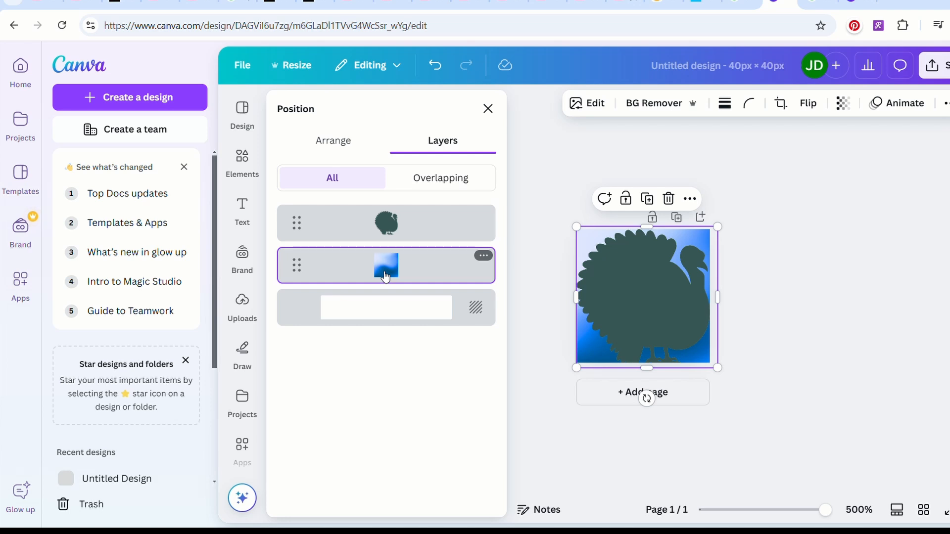
click(592, 102)
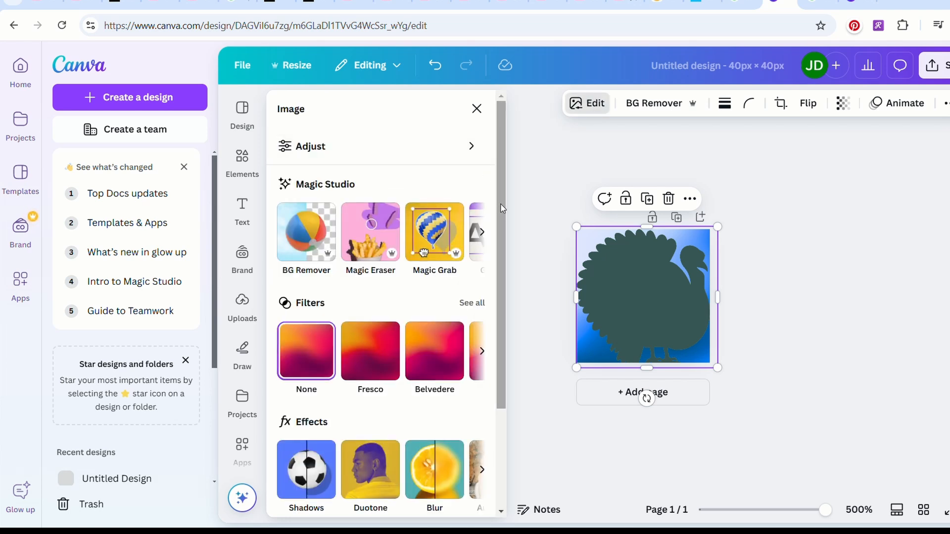
click(479, 147)
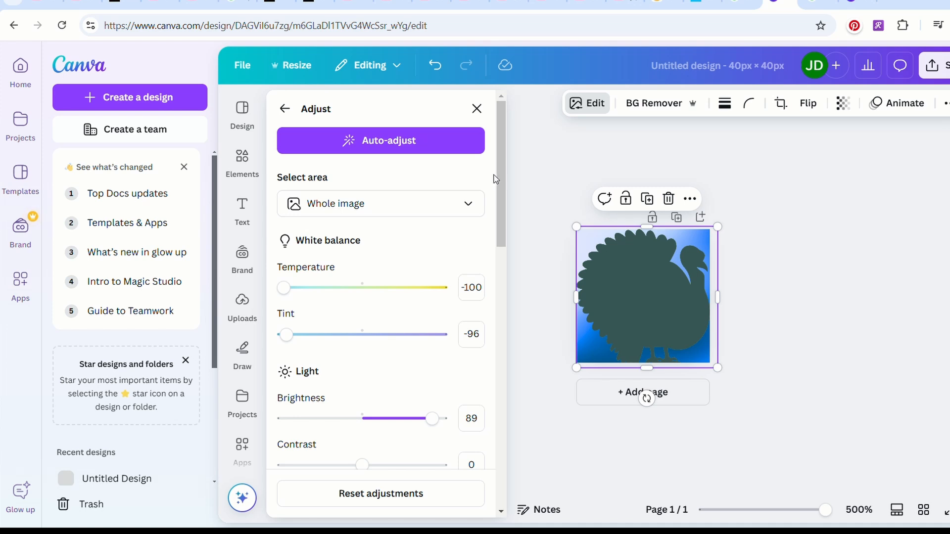
drag(503, 179, 490, 425)
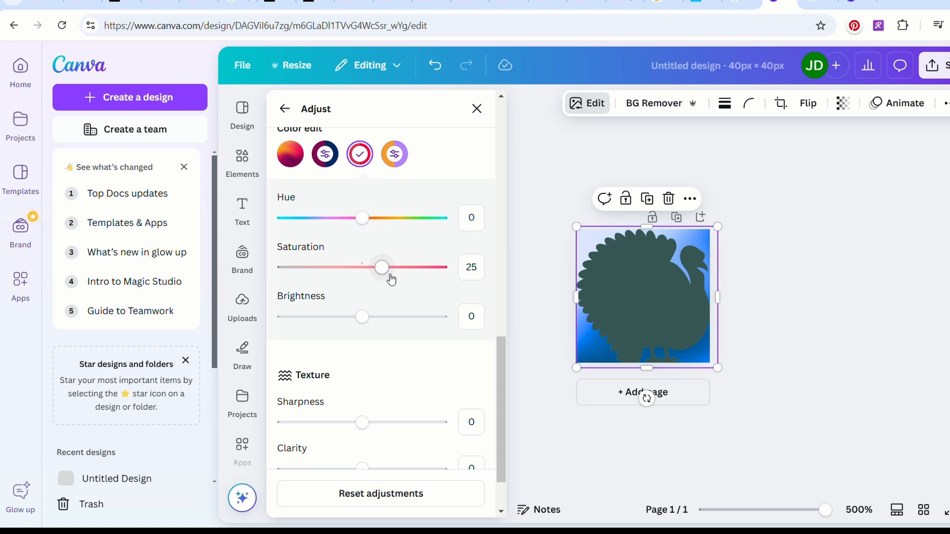
mouse_move(365, 223)
mouse_down()
mouse_move(385, 218)
mouse_move(357, 217)
mouse_move(368, 217)
mouse_up()
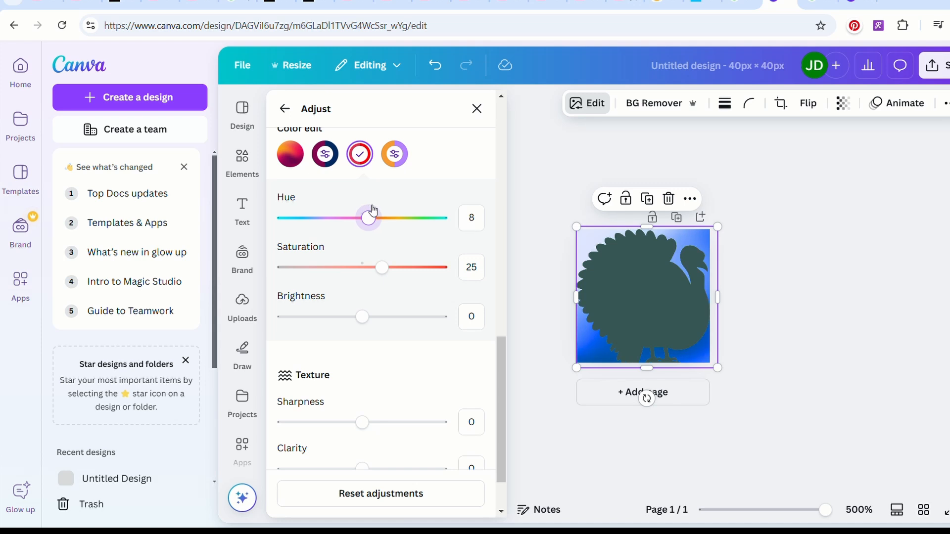
Set the red tones of the gradient background to hue 69 and saturation 100.
drag(389, 271, 448, 270)
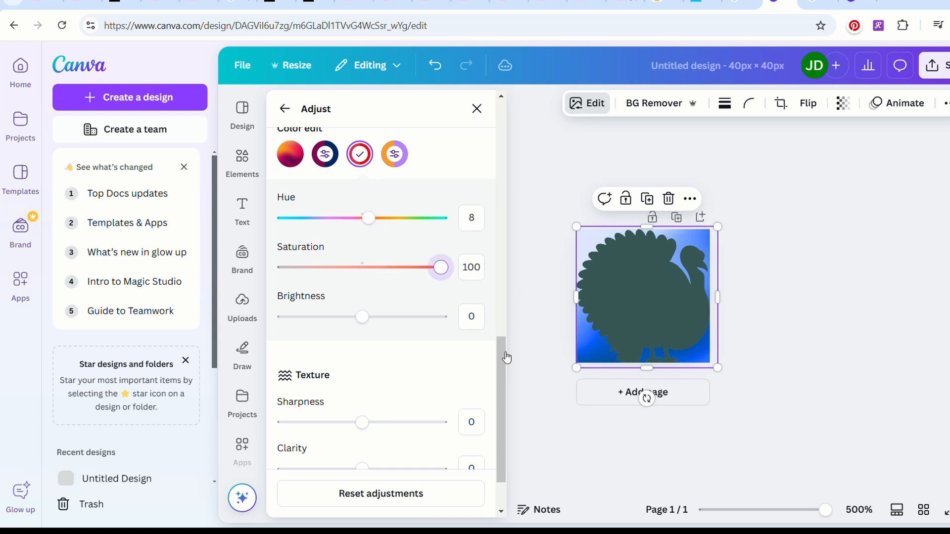
drag(505, 354, 504, 330)
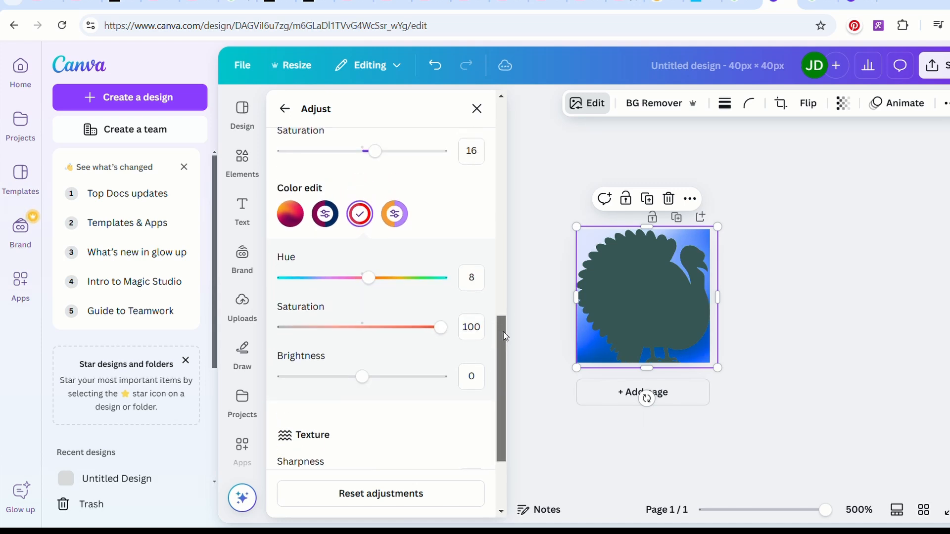
click(360, 211)
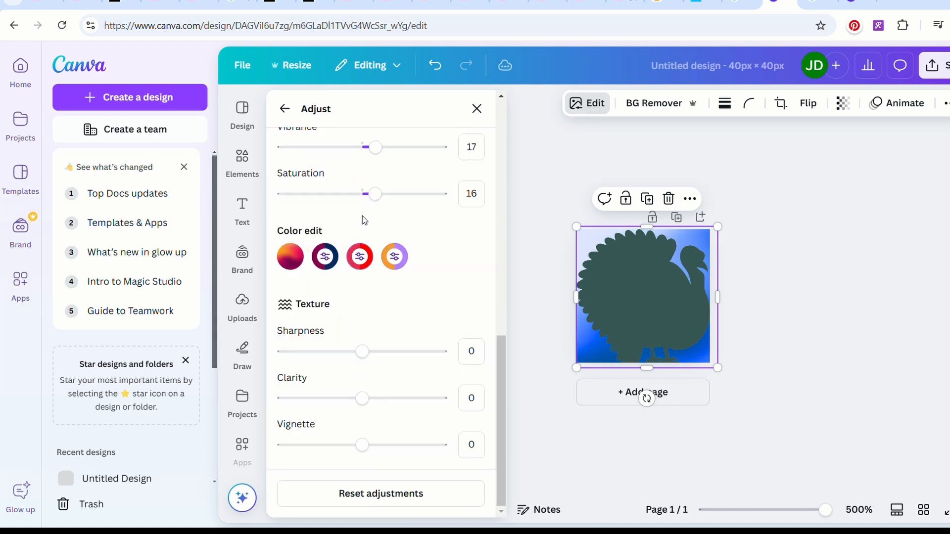
click(360, 256)
drag(372, 277, 421, 286)
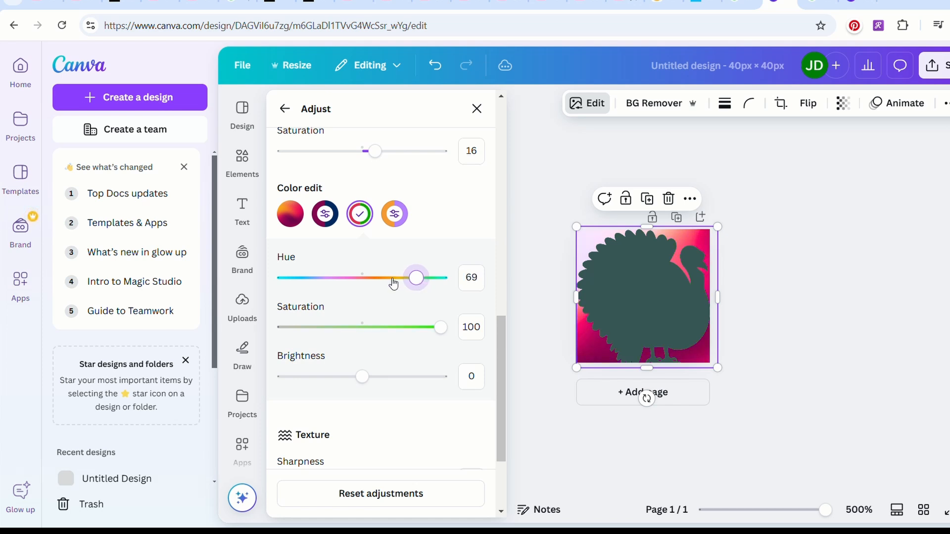
Set the background's dark magenta tones to hue -55 and saturation 36.
click(327, 214)
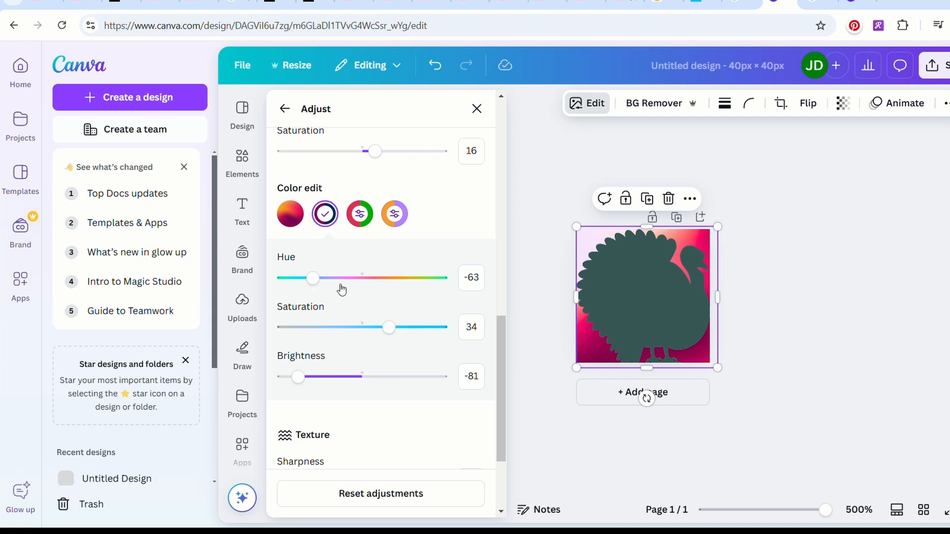
drag(313, 278, 323, 273)
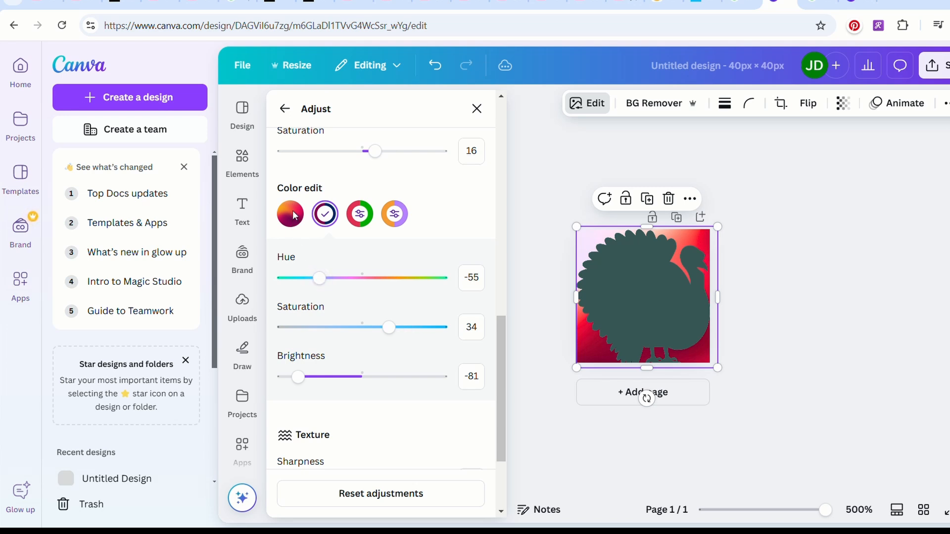
mouse_move(391, 331)
mouse_down()
mouse_move(346, 325)
mouse_move(403, 325)
mouse_move(395, 322)
mouse_up()
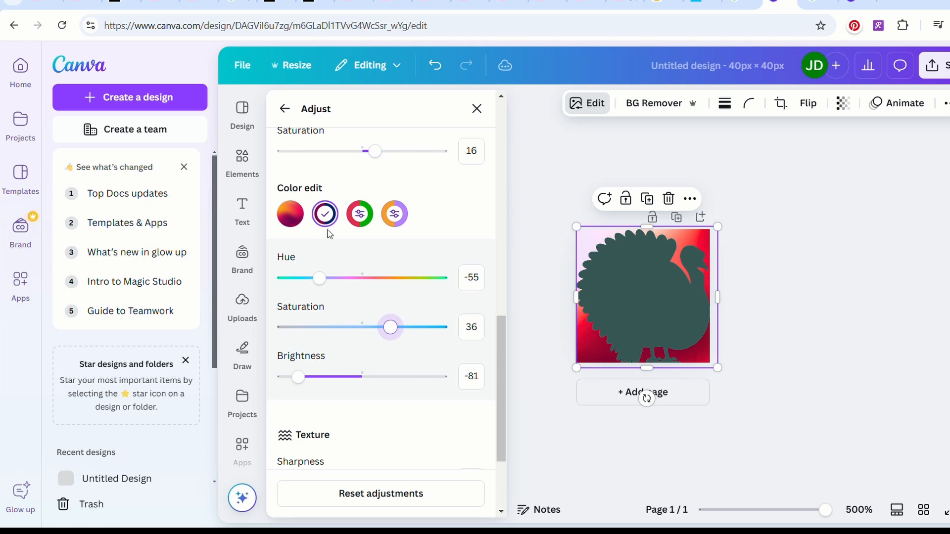
click(330, 215)
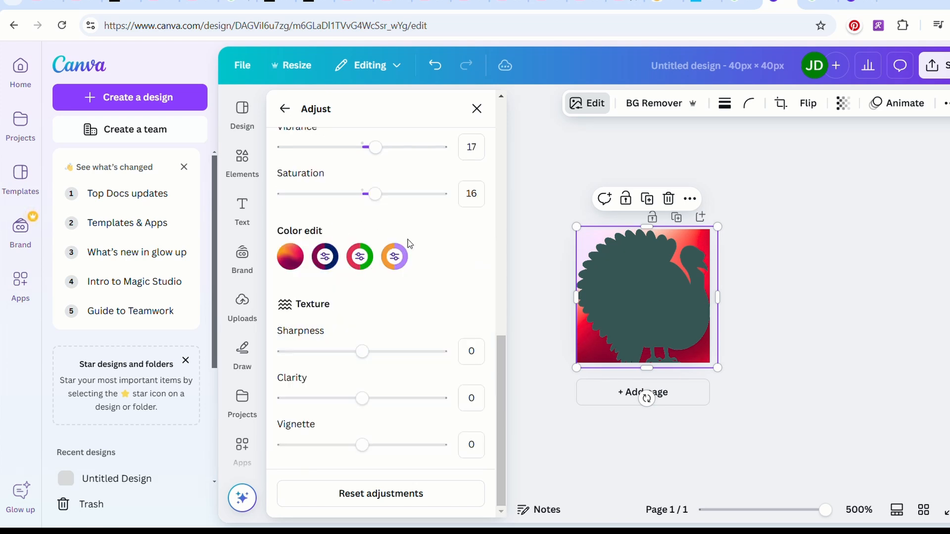
Shift the hue of the background's orange tones and set the red tones to saturation 53 and brightness 44.
click(394, 256)
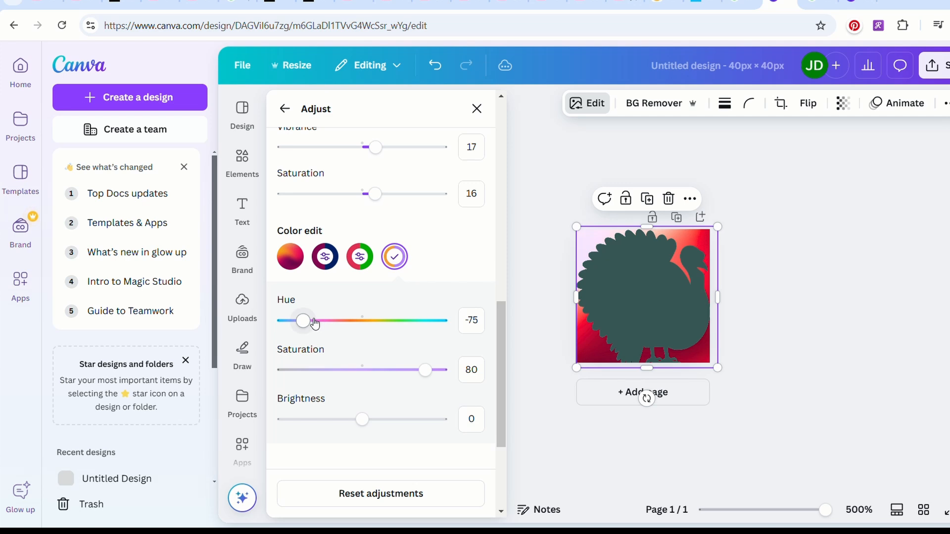
drag(315, 324, 323, 322)
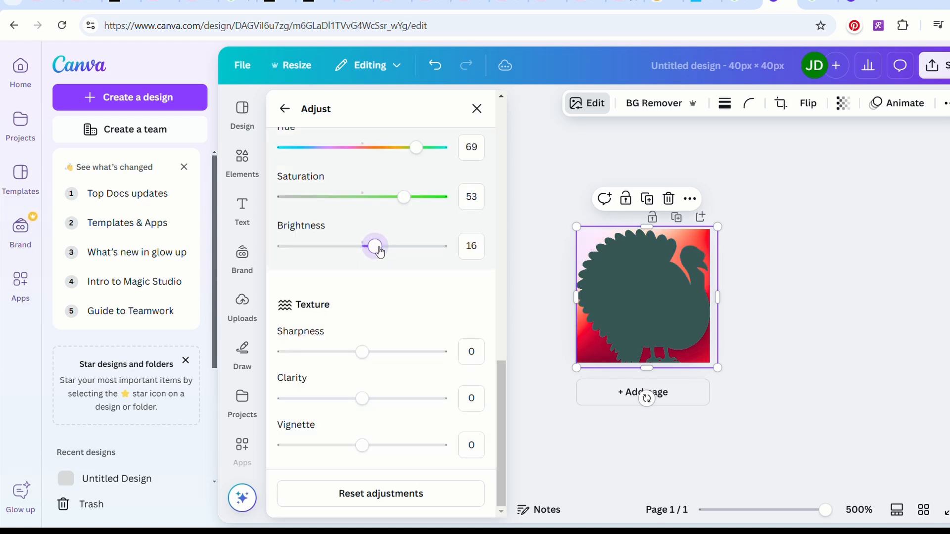
drag(376, 246, 401, 247)
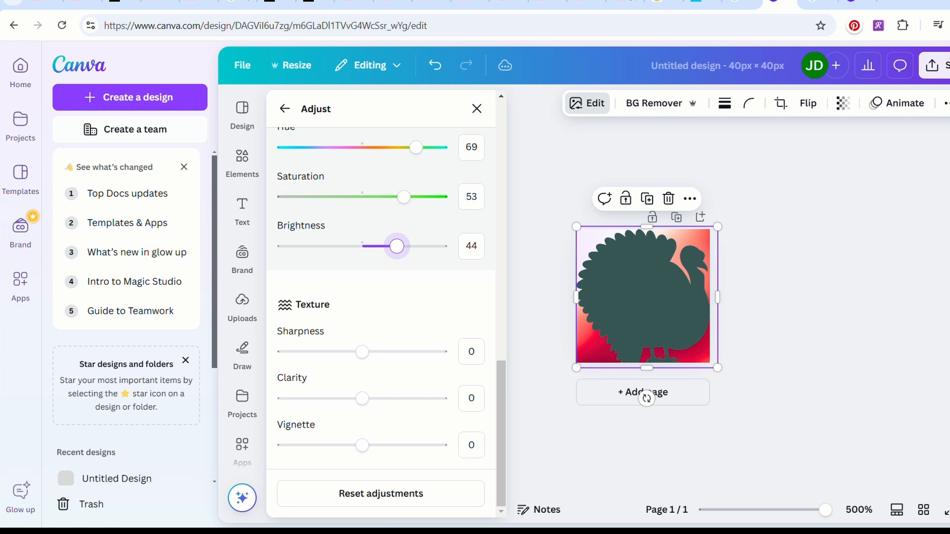
Open the download options for the recolored turkey design.
click(934, 65)
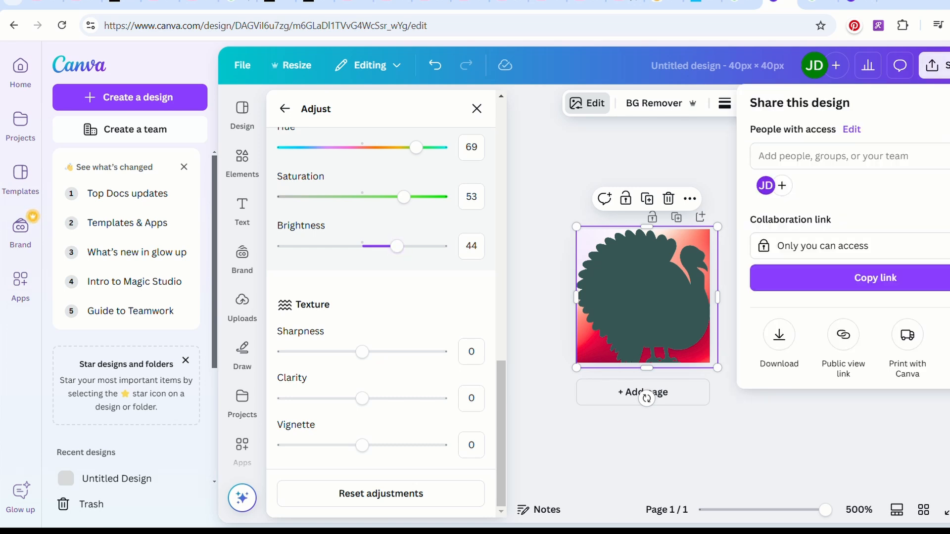
click(786, 351)
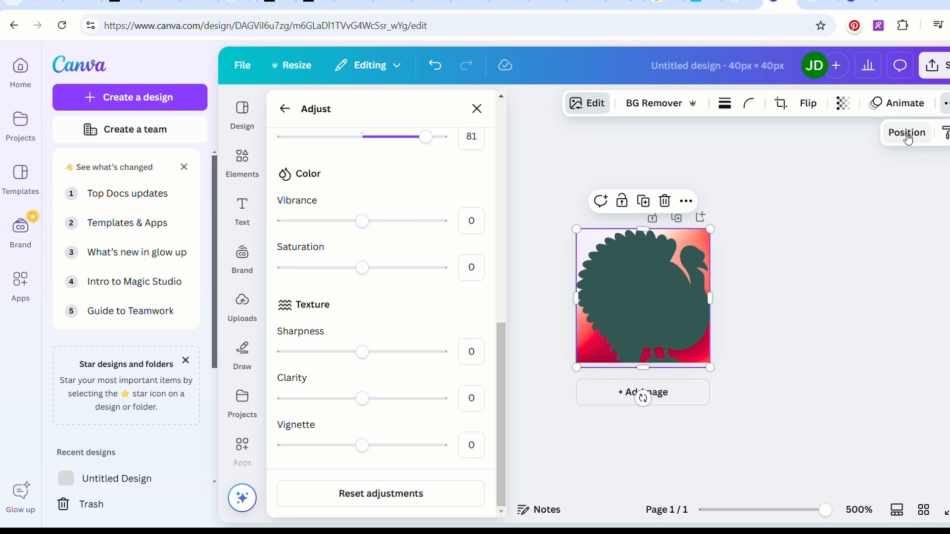
Try the Sea Green Duotone preset on the turkey layer and switch it to Sea Blue.
click(912, 135)
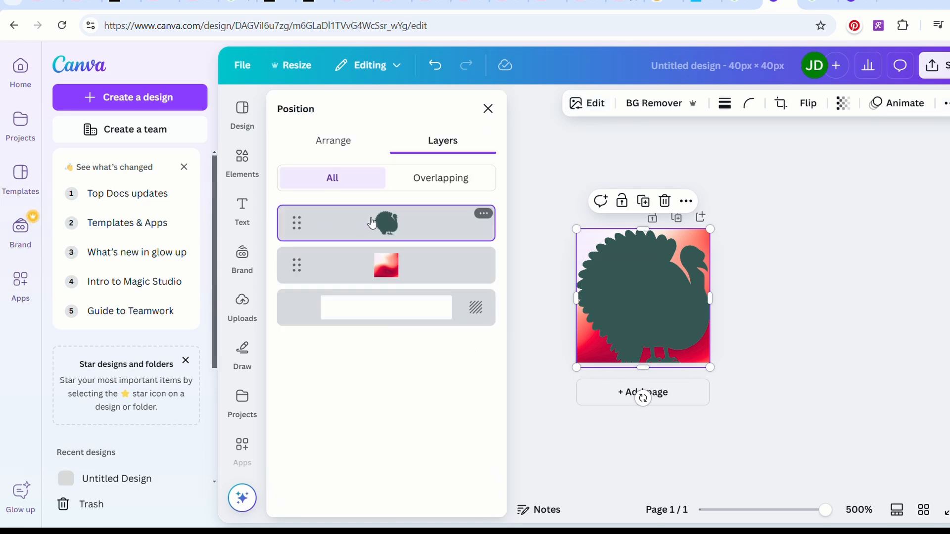
click(586, 103)
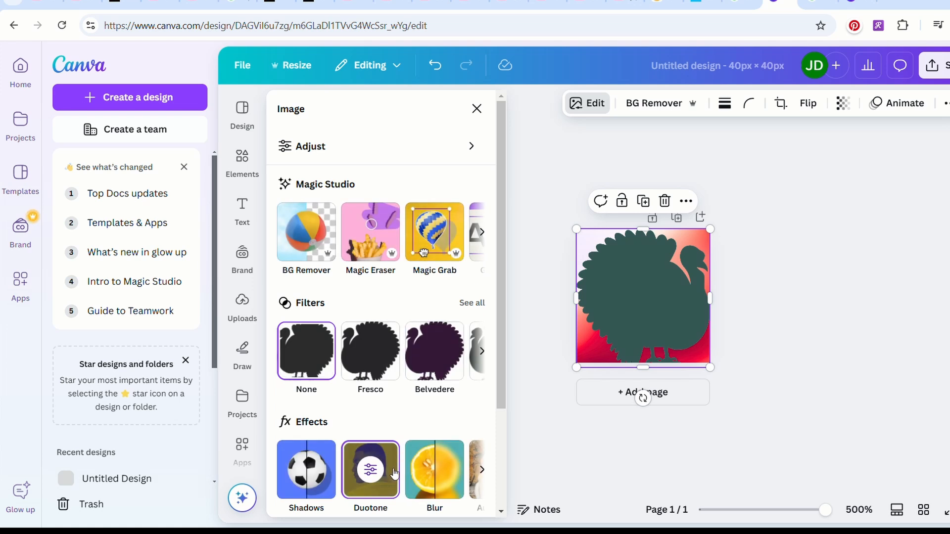
click(370, 469)
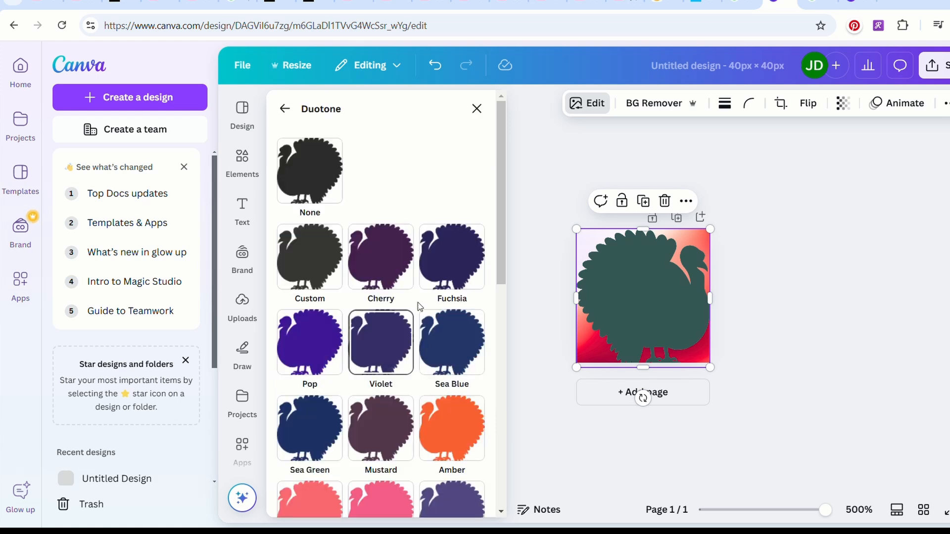
click(312, 434)
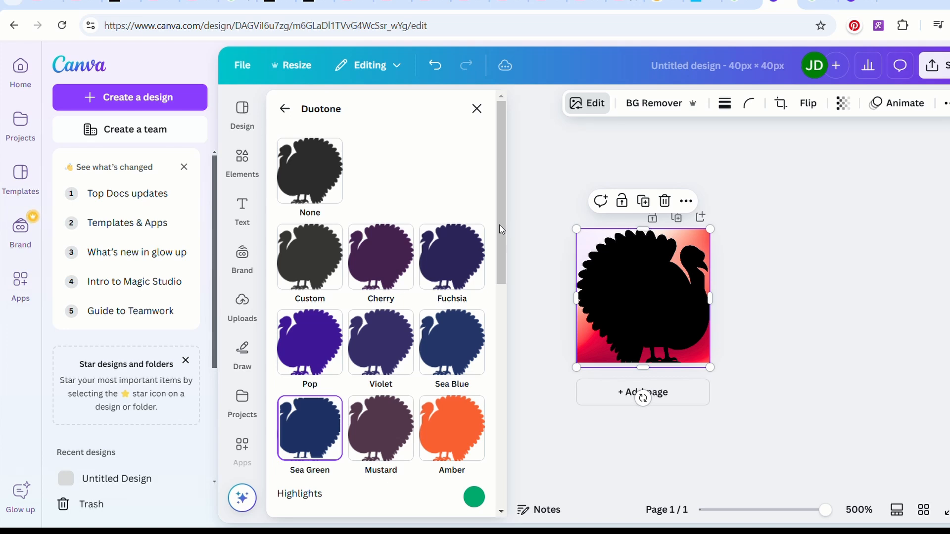
scroll(501, 230, down, 2)
click(461, 250)
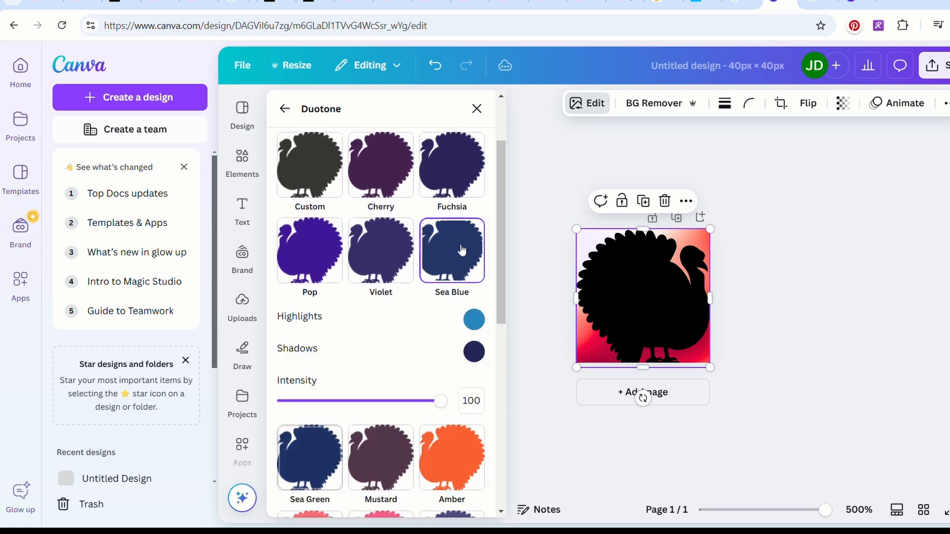
Set the shadows color of the turkey's Sea Blue duotone to light blue #56CCFF.
click(469, 354)
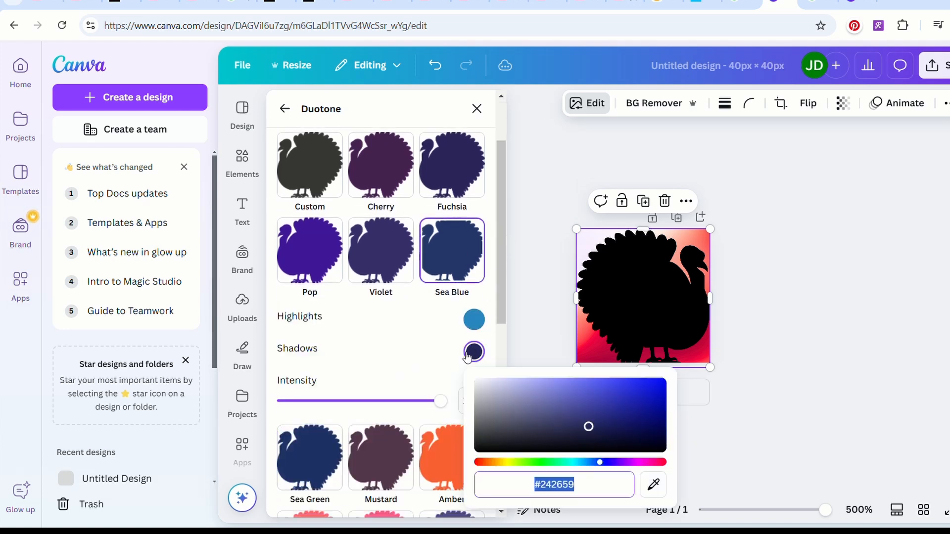
click(540, 401)
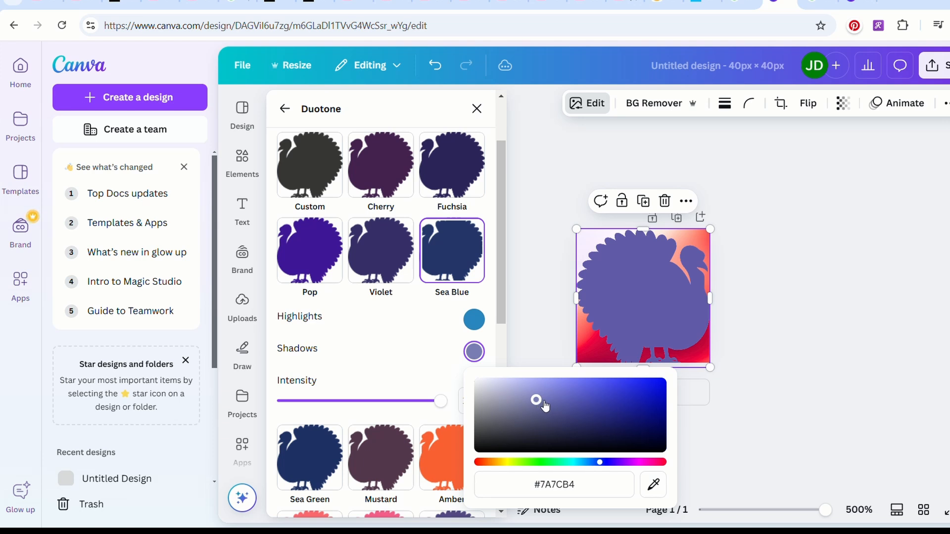
mouse_move(542, 403)
mouse_down()
mouse_move(599, 409)
mouse_move(596, 386)
mouse_move(589, 392)
mouse_up()
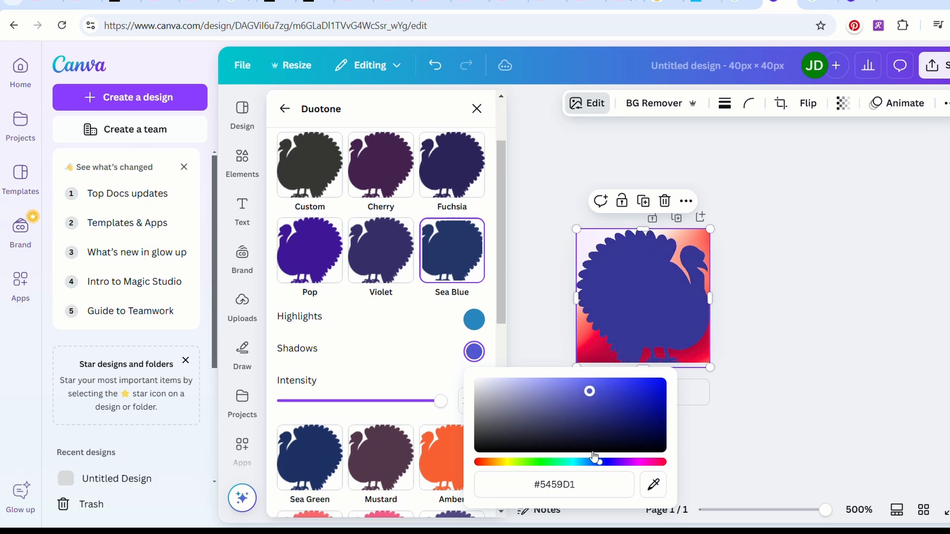
drag(600, 462, 579, 462)
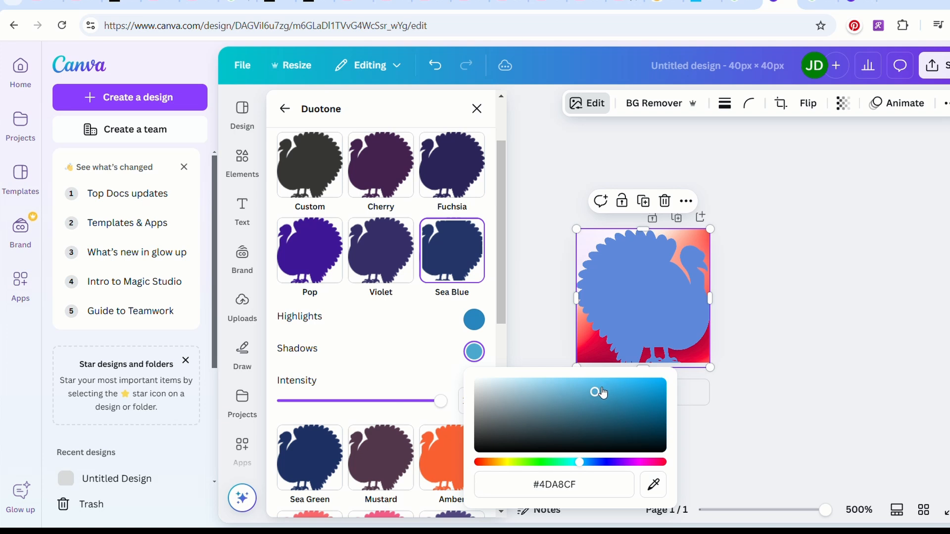
drag(599, 392, 601, 382)
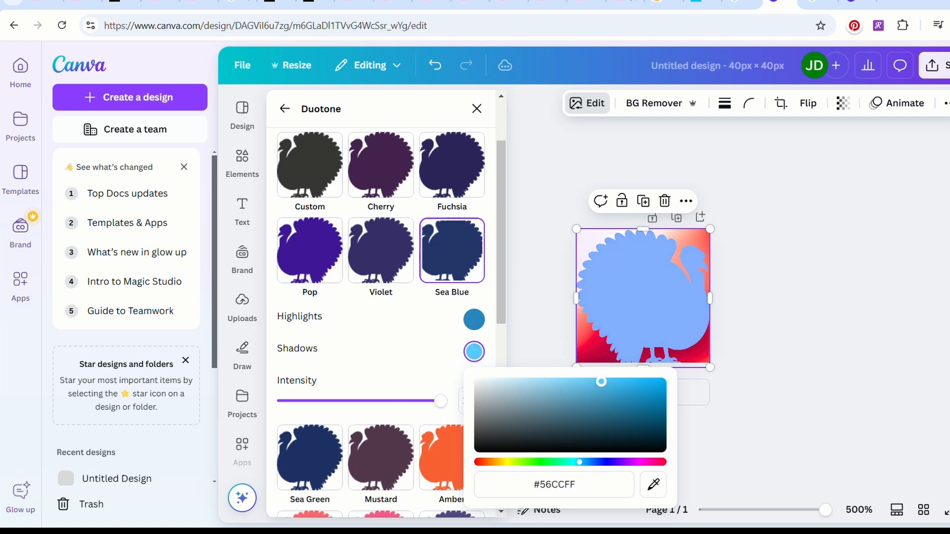
Change the highlights color of the turkey's Sea Blue duotone to a bright teal.
click(474, 319)
click(619, 362)
mouse_move(619, 362)
mouse_down()
mouse_move(598, 343)
mouse_move(607, 352)
mouse_move(597, 368)
mouse_move(574, 369)
mouse_up()
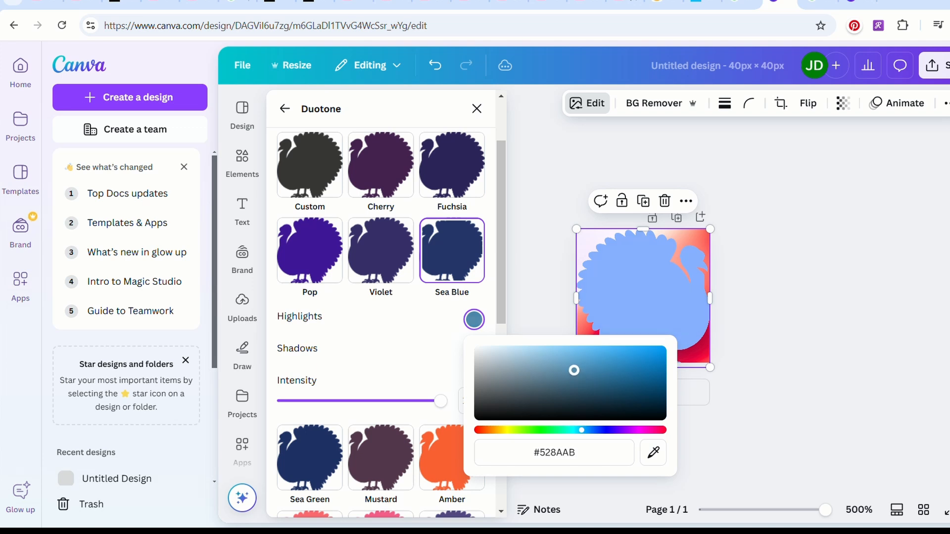
click(572, 431)
click(573, 430)
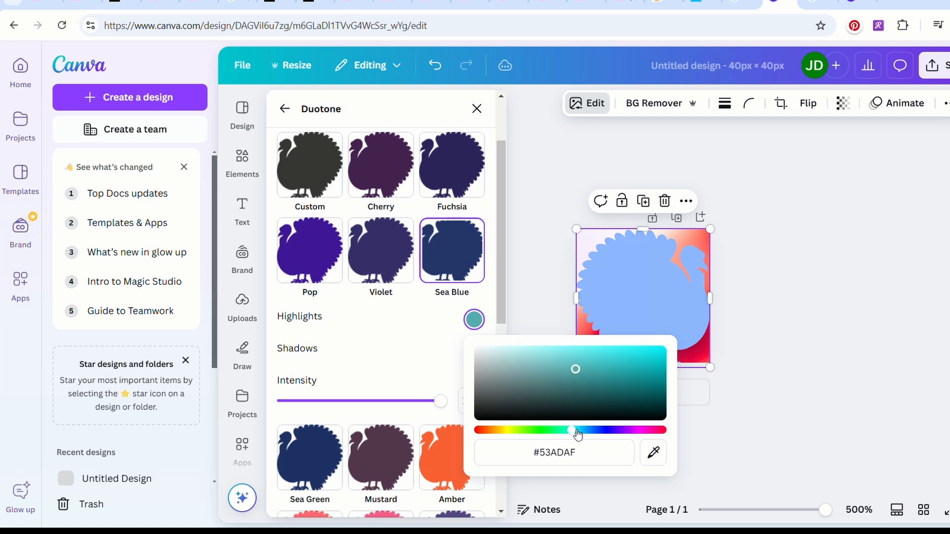
drag(581, 370, 591, 351)
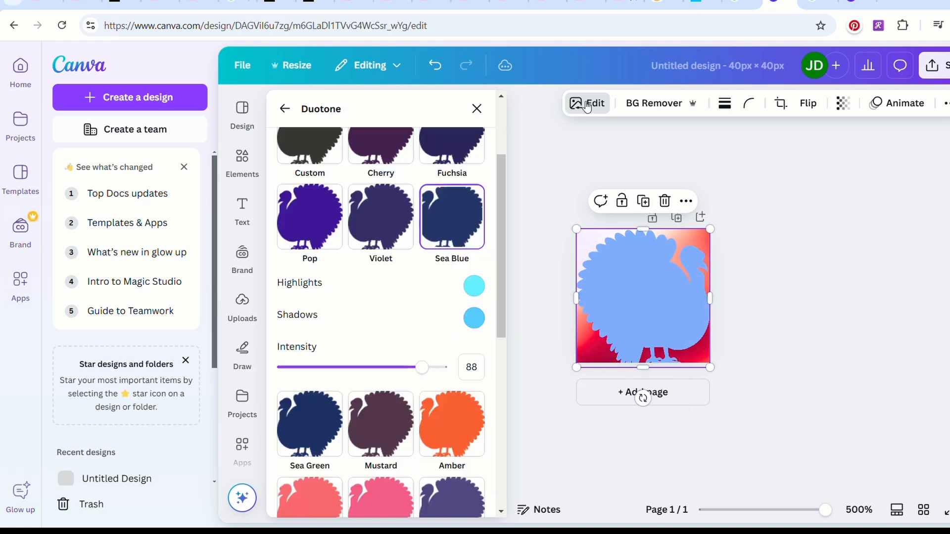
Set the turkey's white balance to tint -95 and temperature -99.
click(587, 106)
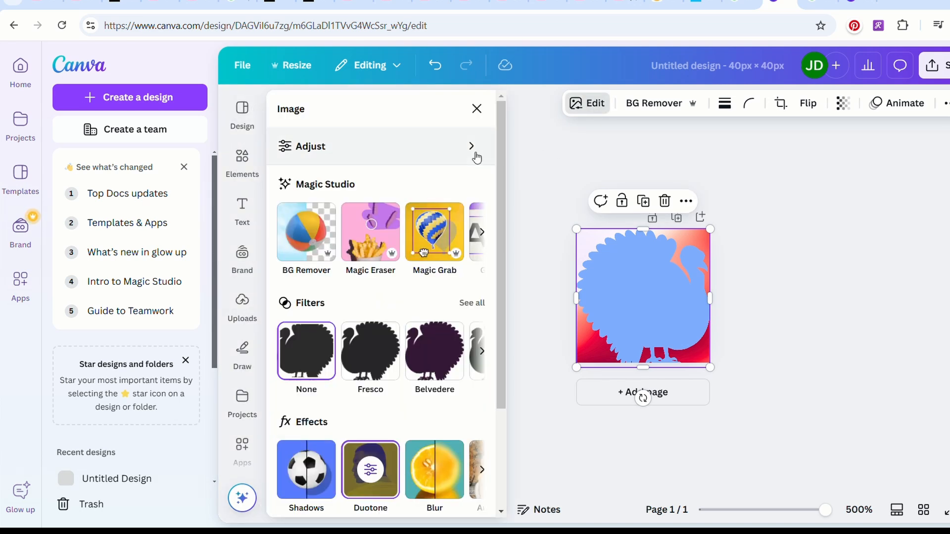
click(472, 153)
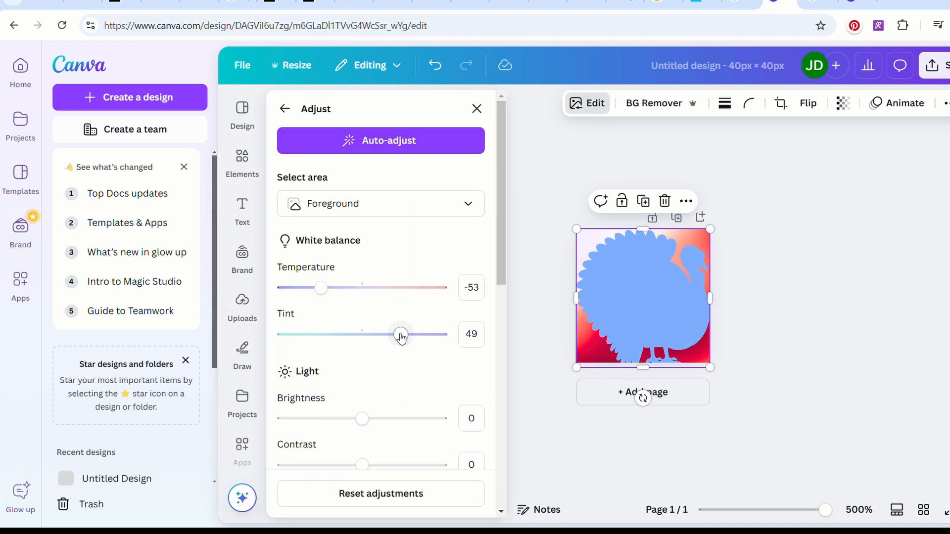
drag(401, 334, 293, 334)
drag(326, 294, 285, 290)
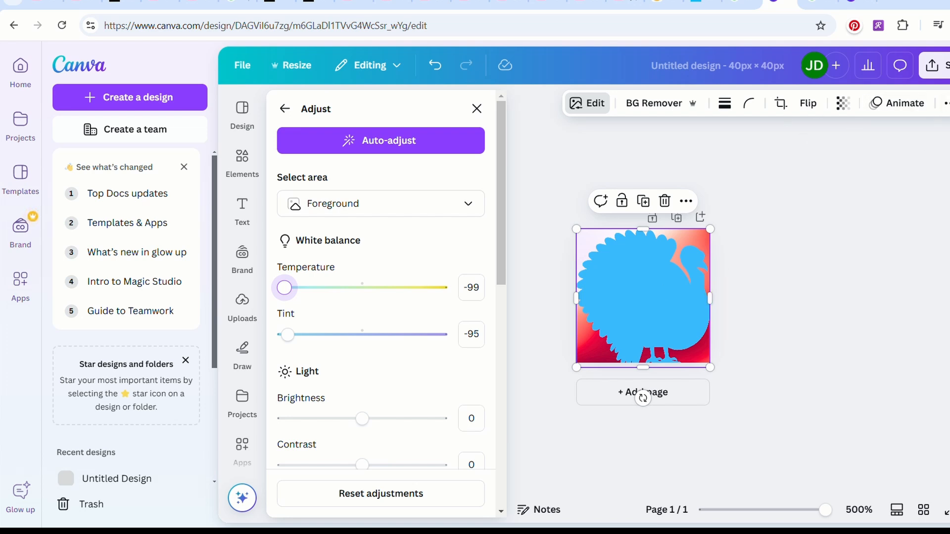
Select the gradient background layer and set its dark magenta tones to hue -48, saturation -29 and brightness -14.
click(946, 103)
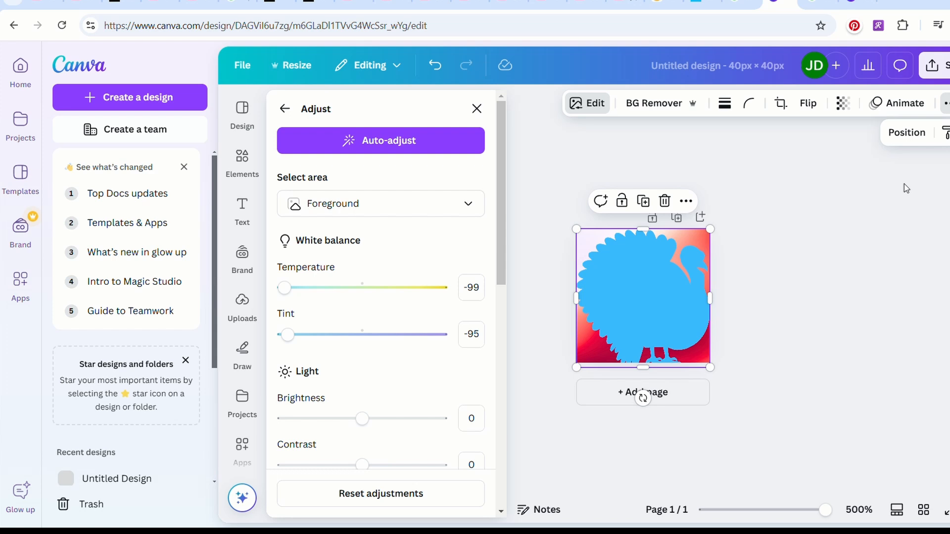
click(910, 134)
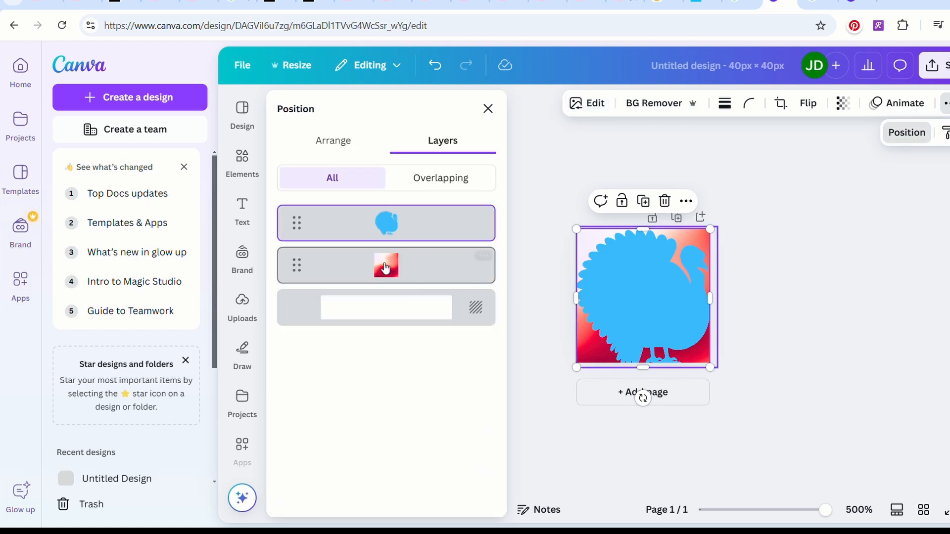
click(386, 267)
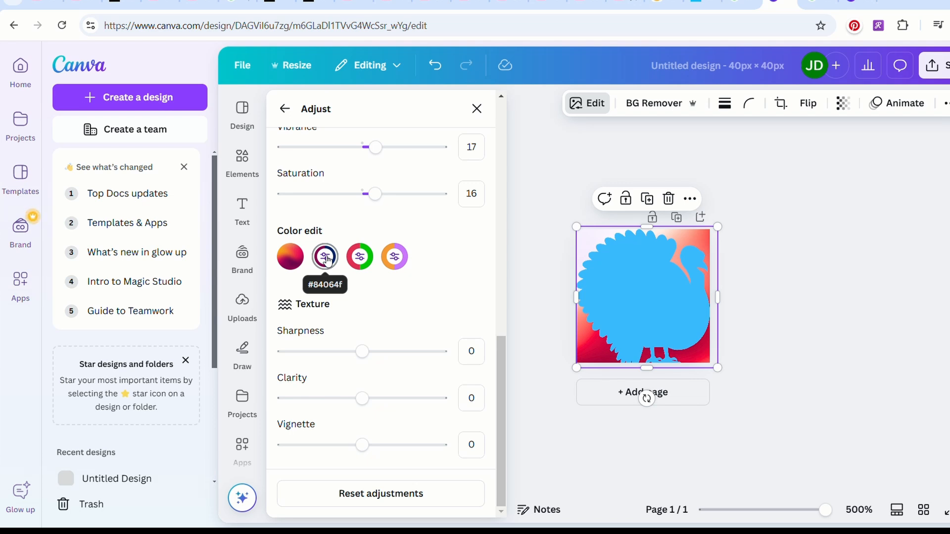
click(325, 256)
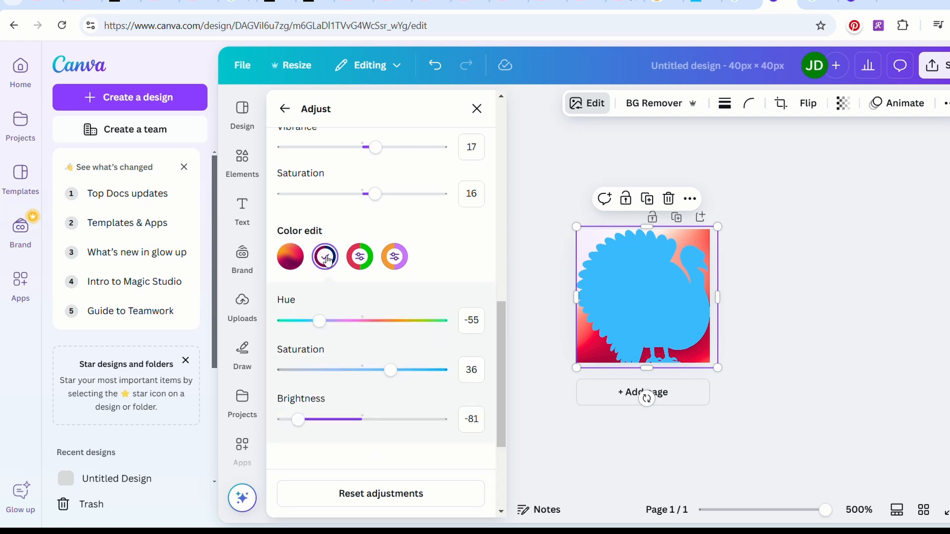
mouse_move(320, 322)
mouse_down()
mouse_move(435, 323)
mouse_move(304, 316)
mouse_move(333, 318)
mouse_move(325, 319)
mouse_up()
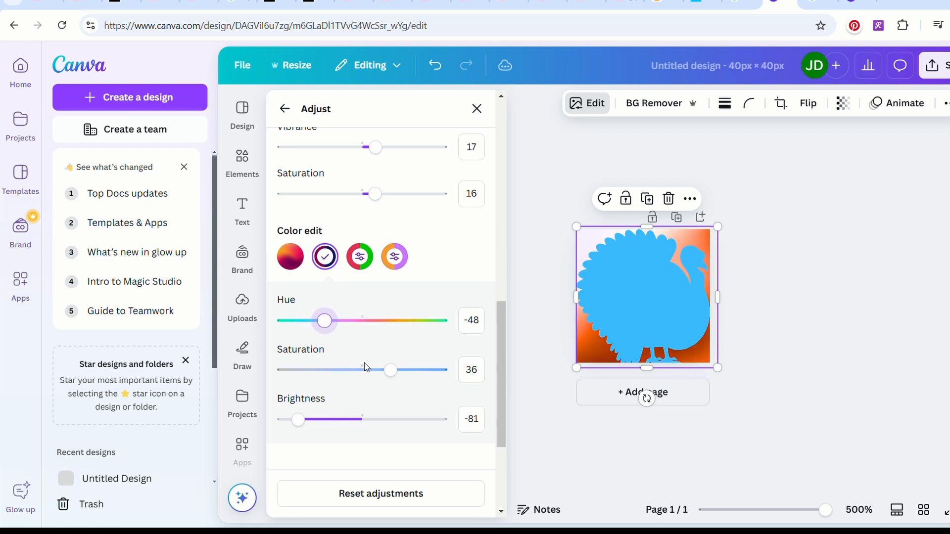
drag(399, 374, 341, 364)
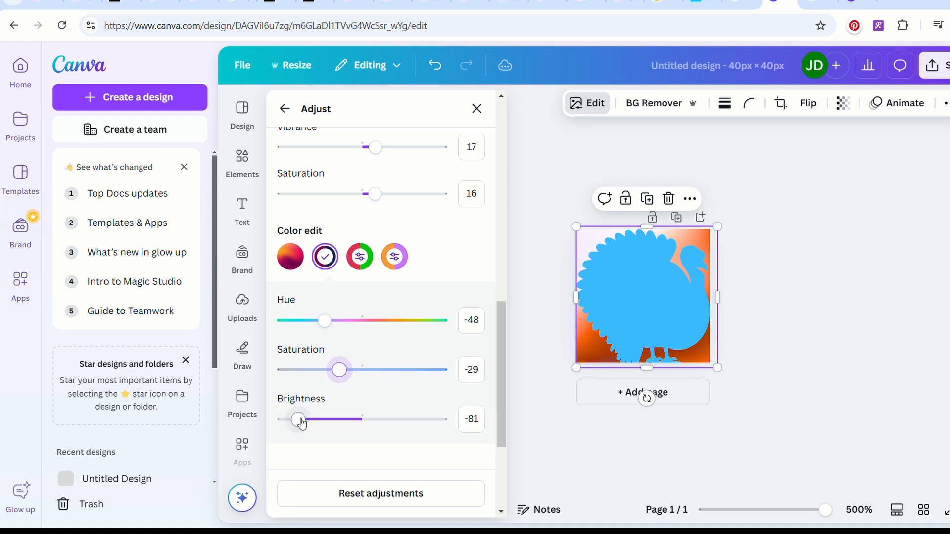
drag(299, 421, 352, 419)
Shift the hue of the background's dark magenta tones and set the orange tones to hue -20 and saturation 100.
mouse_move(329, 327)
mouse_down()
mouse_move(361, 327)
mouse_move(324, 327)
mouse_up()
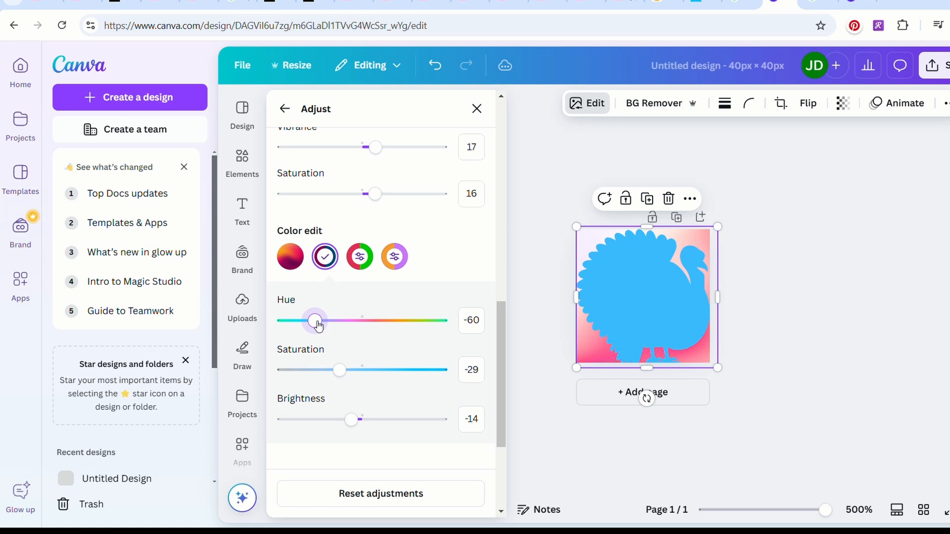
drag(318, 327, 418, 326)
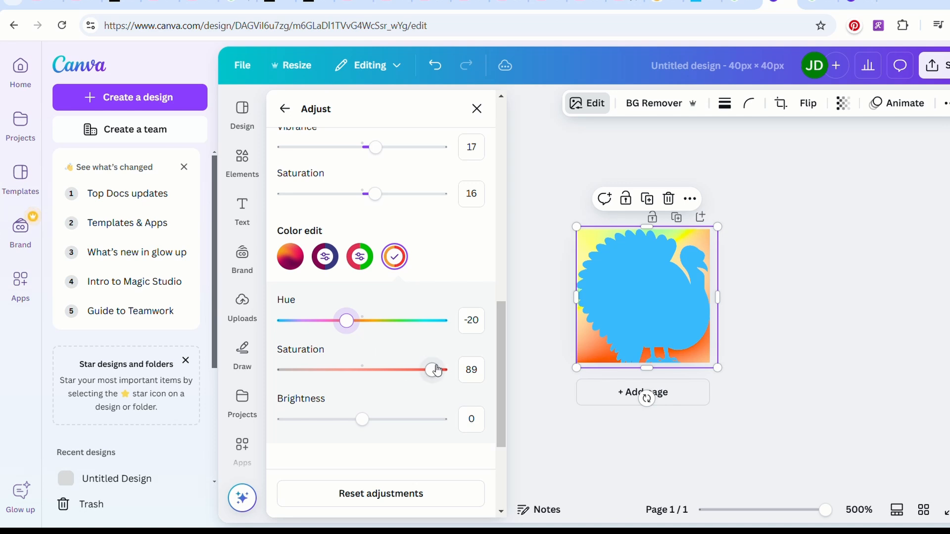
drag(433, 370, 454, 371)
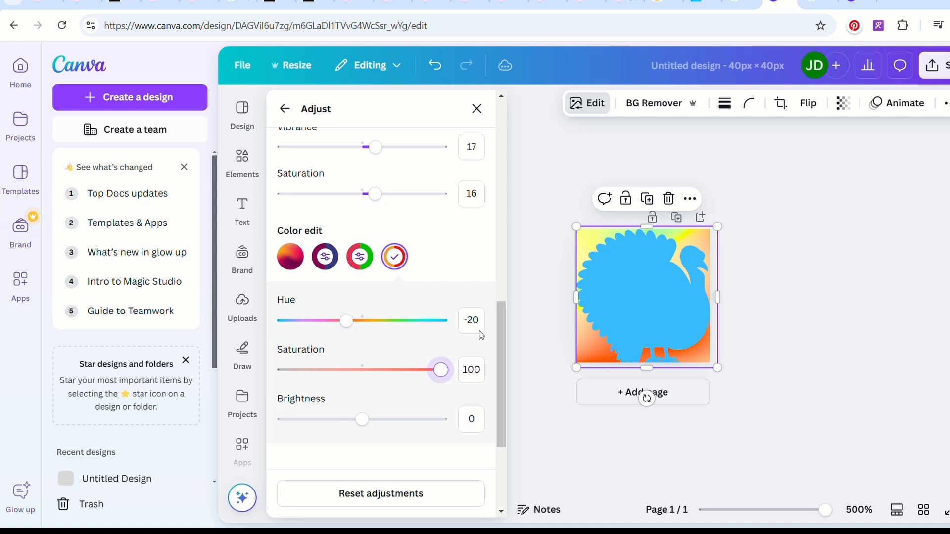
Set the orange tones of the gradient background to saturation 79 and brightness -10.
scroll(502, 327, down, 2)
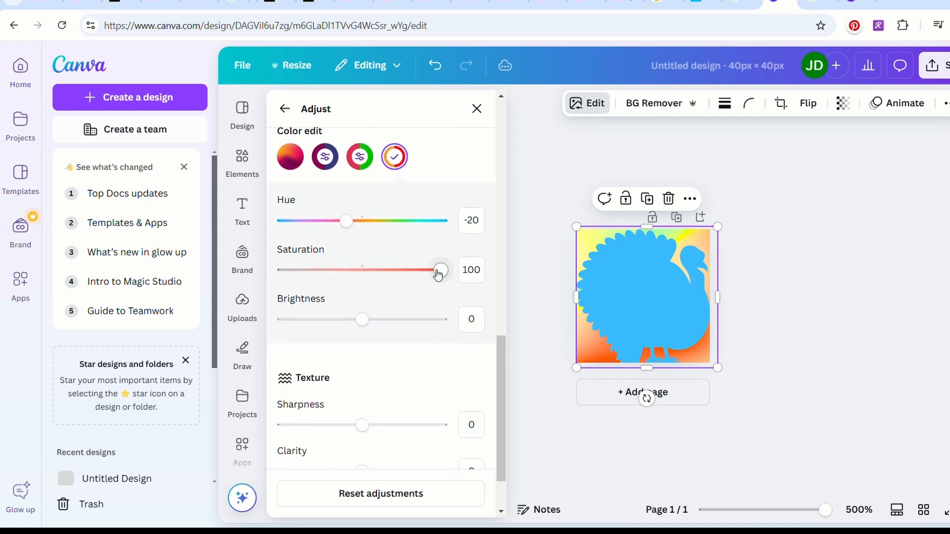
mouse_move(441, 270)
mouse_down()
mouse_move(393, 273)
mouse_move(425, 271)
mouse_up()
mouse_move(362, 319)
mouse_down()
mouse_move(315, 321)
mouse_move(359, 320)
mouse_up()
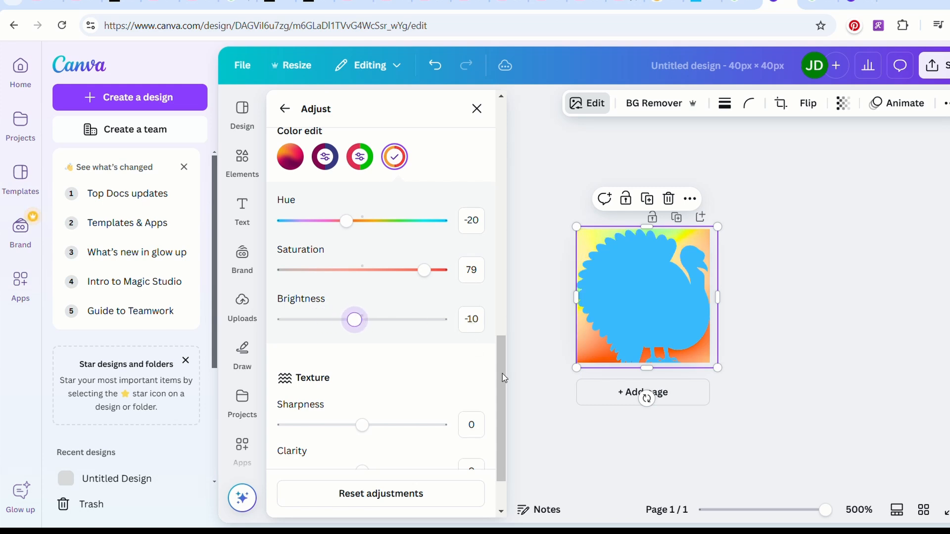
drag(502, 378, 498, 338)
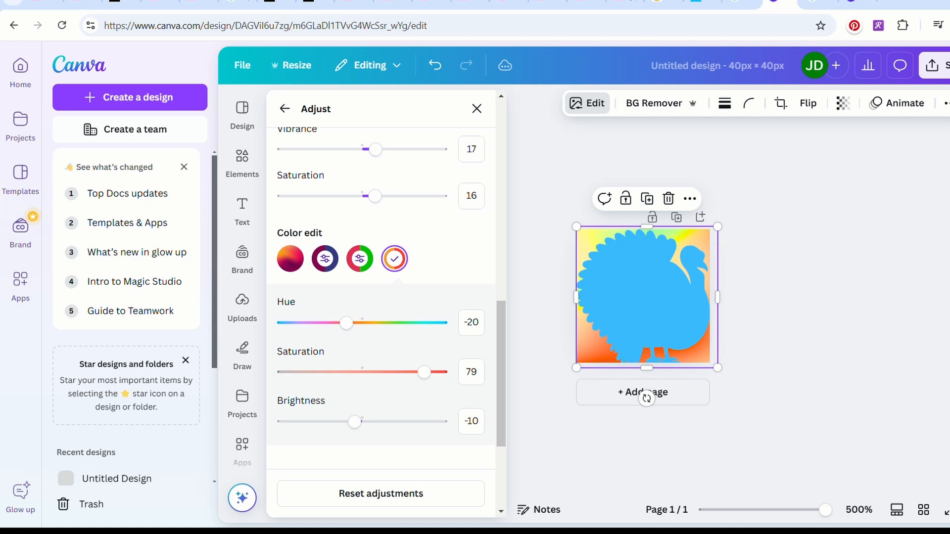
Select the turkey layer and apply the Cherry duotone effect to it.
click(946, 103)
click(841, 115)
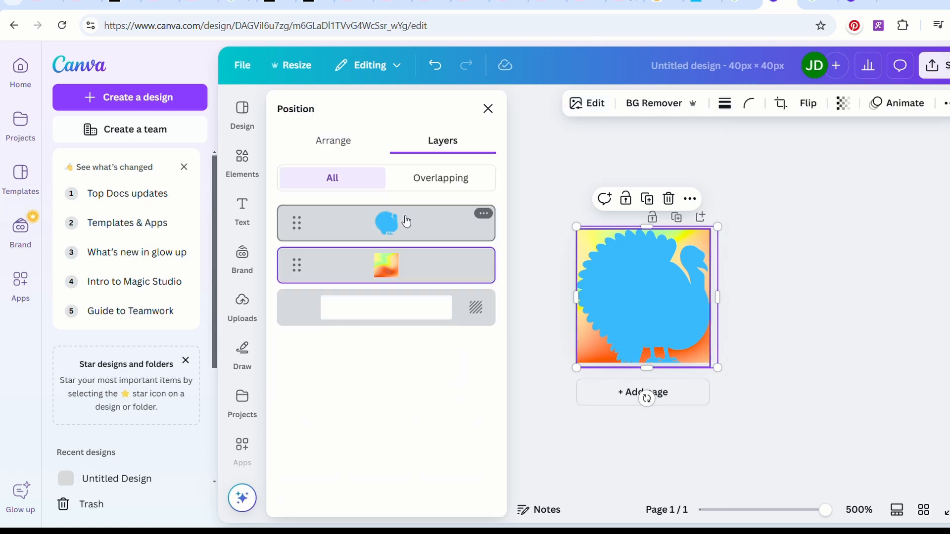
click(405, 220)
click(581, 107)
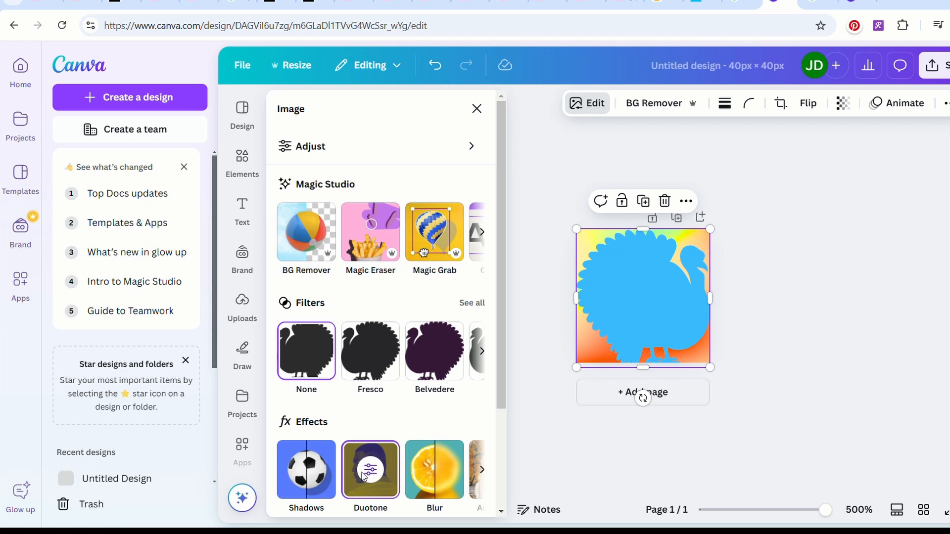
click(365, 475)
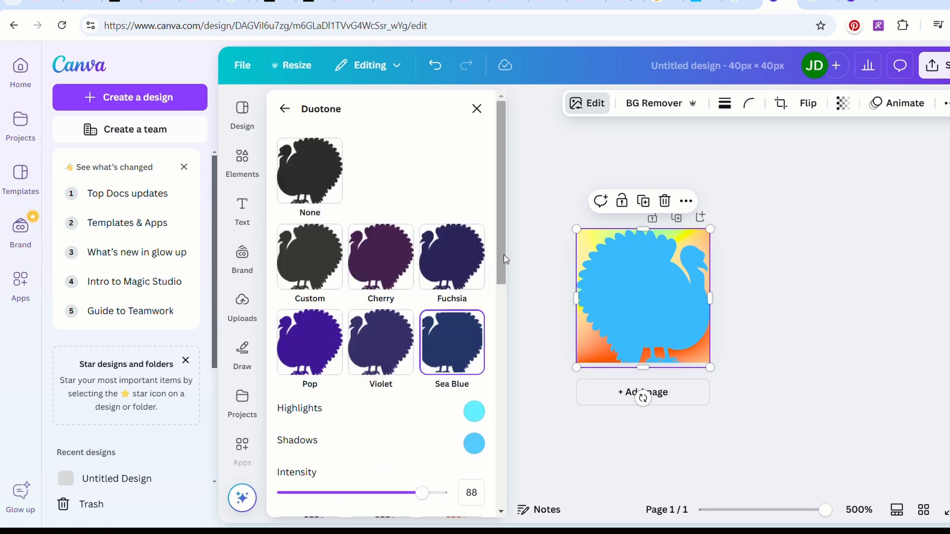
click(388, 268)
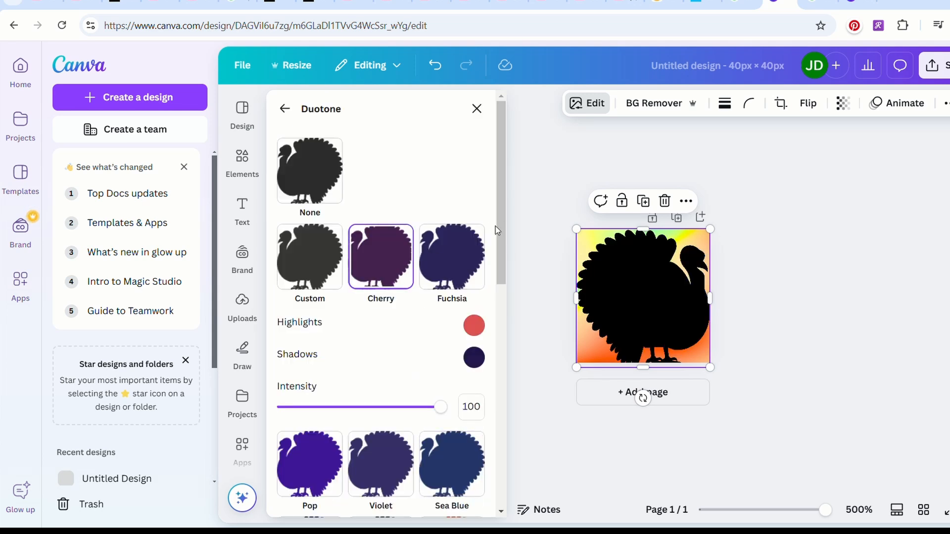
Change the turkey's Cherry duotone colors to light purple #A08AE7 for shadows and violet #BA57E3 for highlights.
click(473, 358)
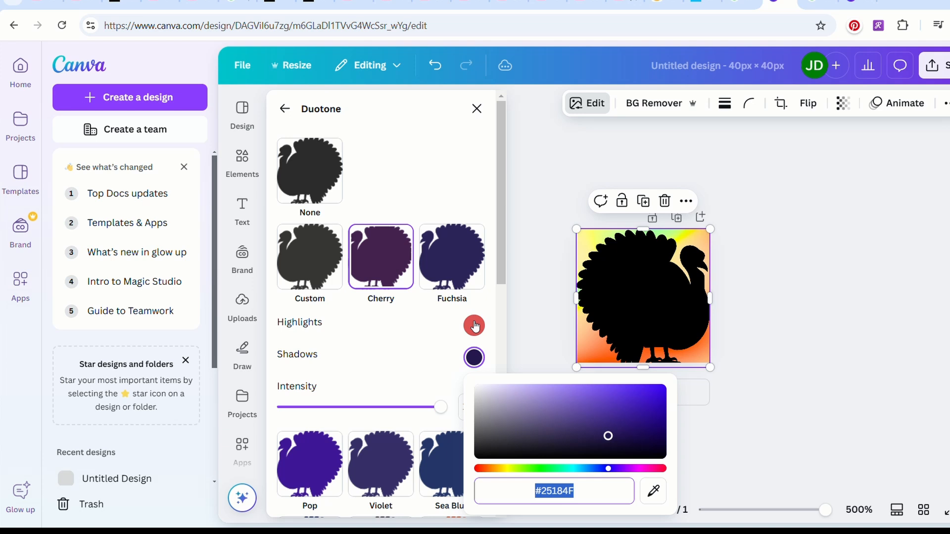
click(552, 392)
click(483, 329)
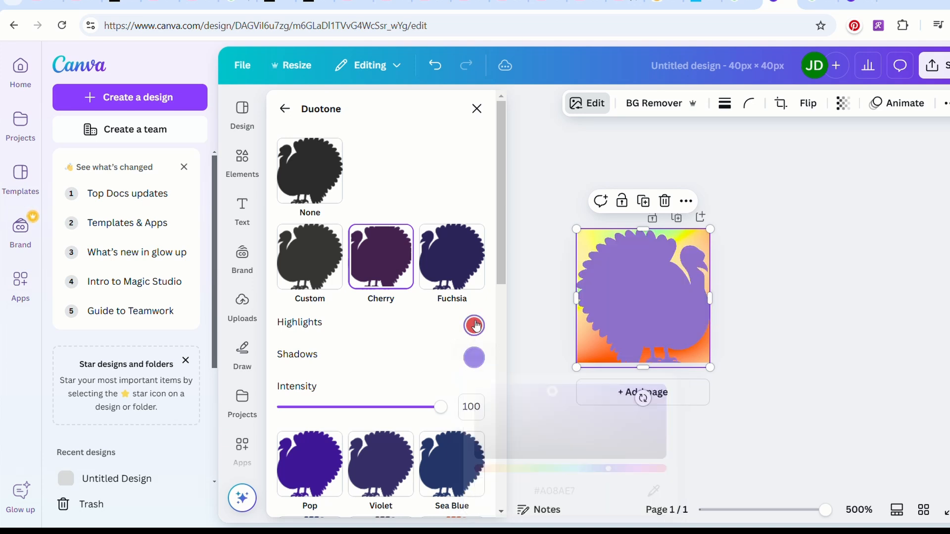
click(626, 437)
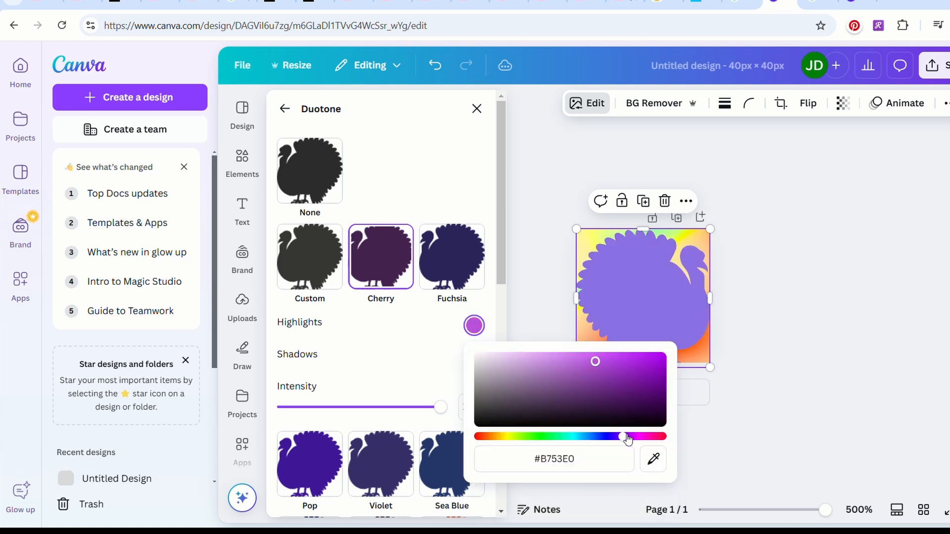
drag(598, 369, 598, 367)
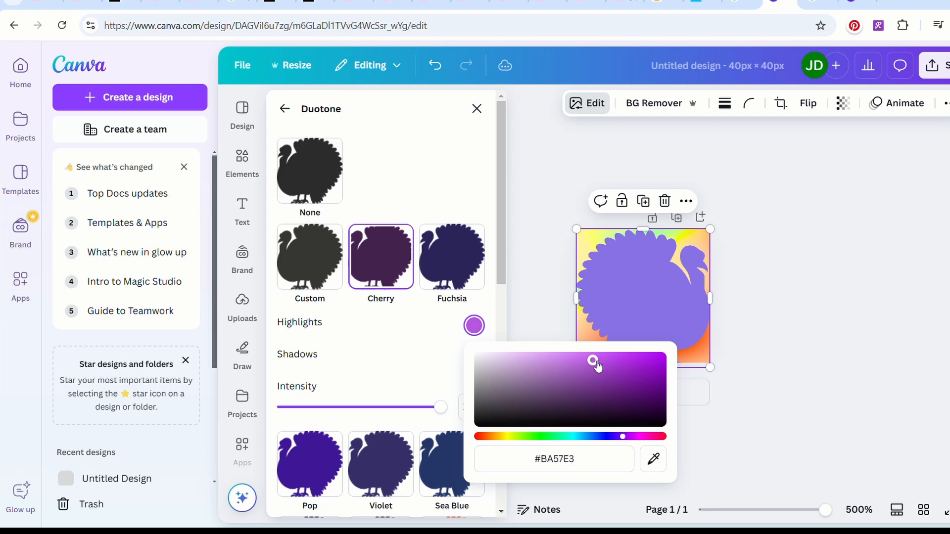
click(524, 220)
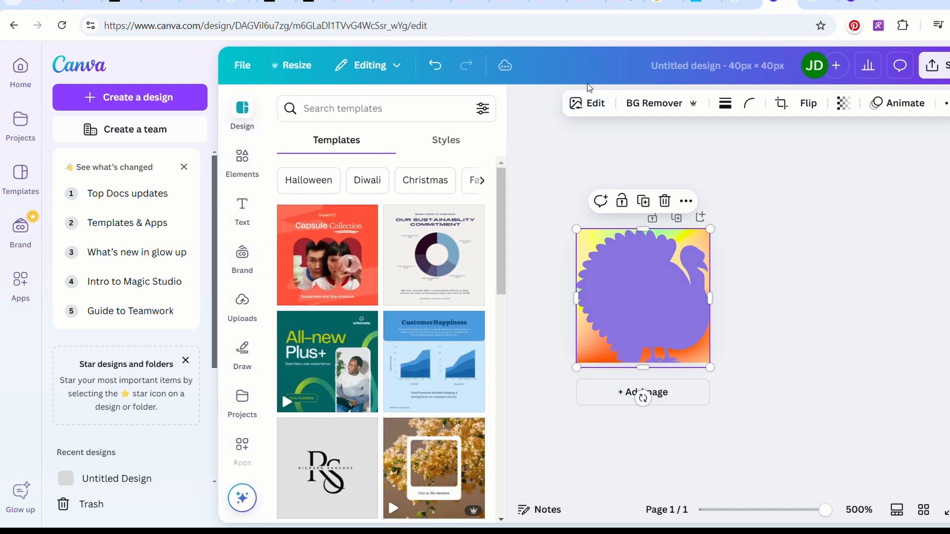
Set the turkey's white balance to tint 46 and temperature -51.
click(586, 109)
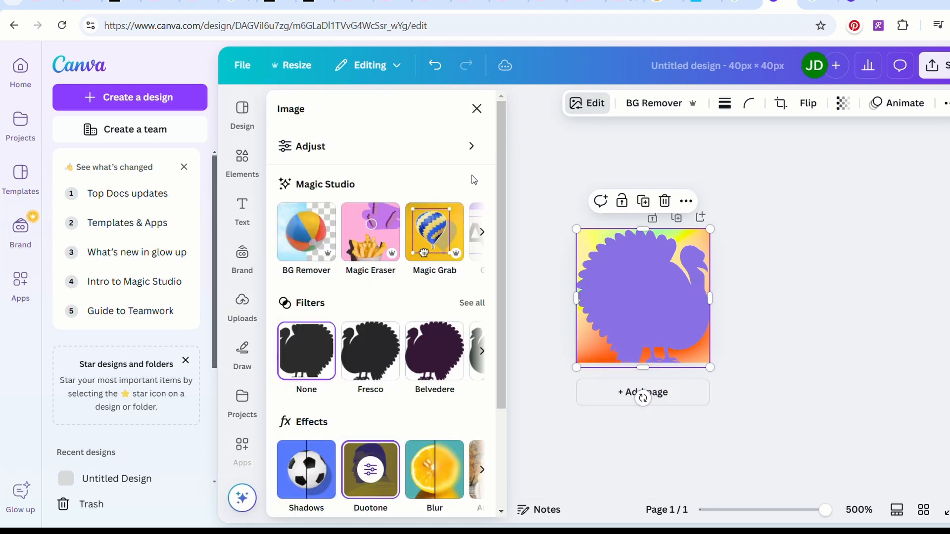
click(439, 148)
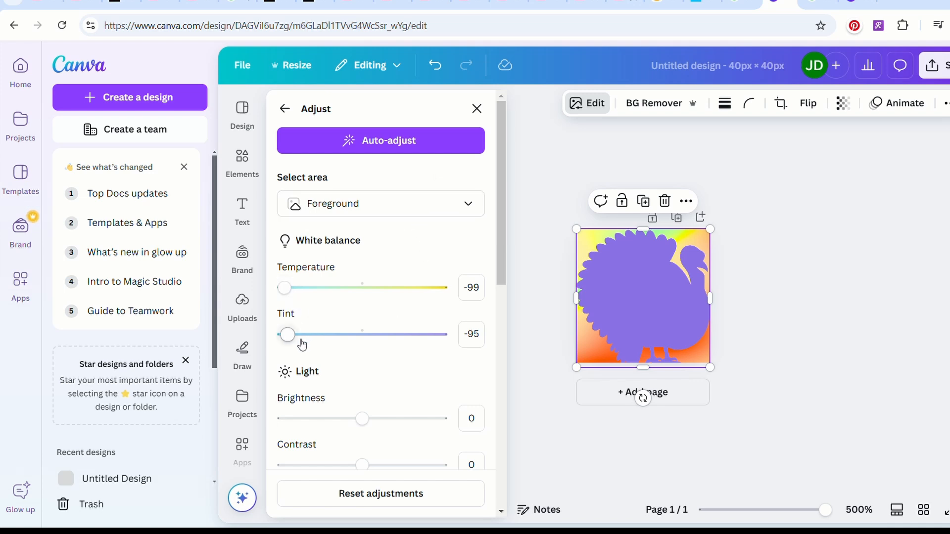
drag(297, 331, 404, 334)
drag(285, 287, 326, 294)
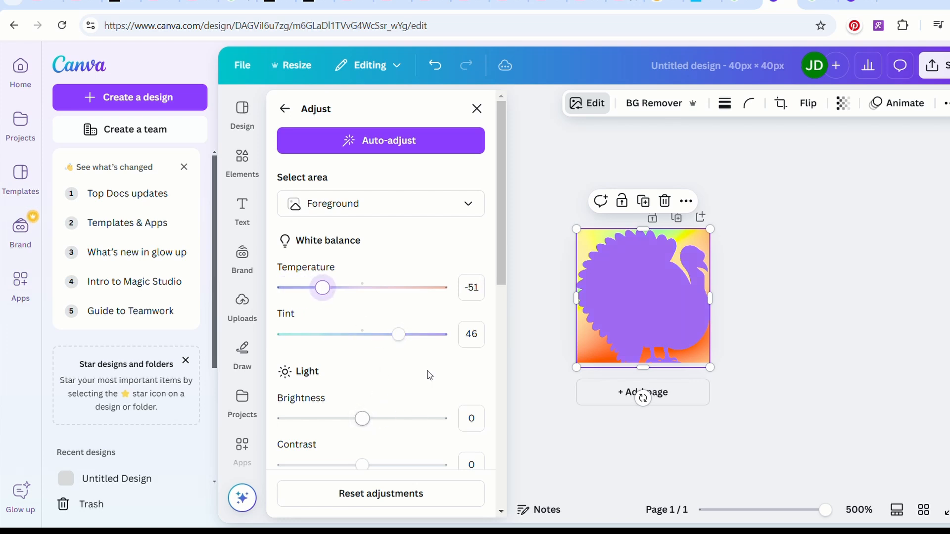
Set the turkey's saturation to 82, vibrance to 30, blacks to 98 and shadows to -76.
drag(499, 285, 499, 454)
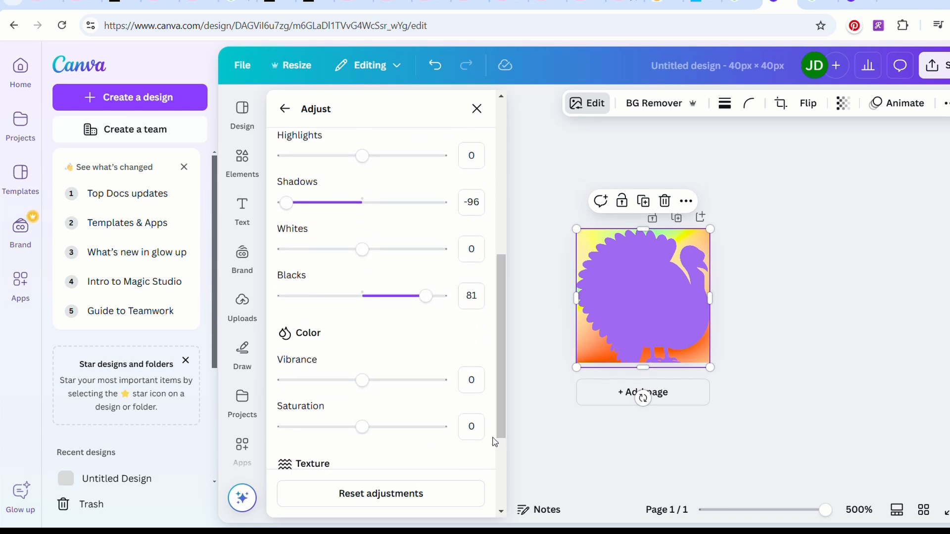
drag(368, 426, 428, 430)
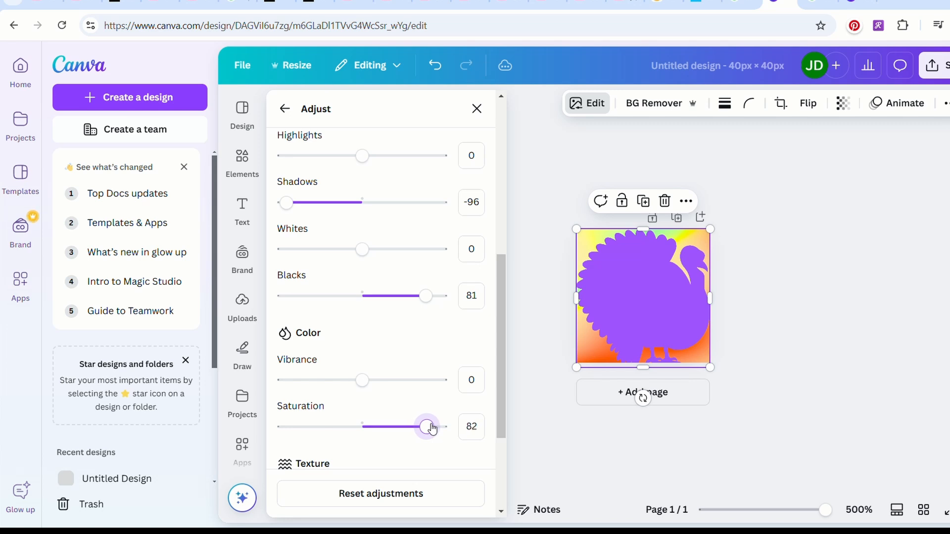
drag(367, 381, 386, 380)
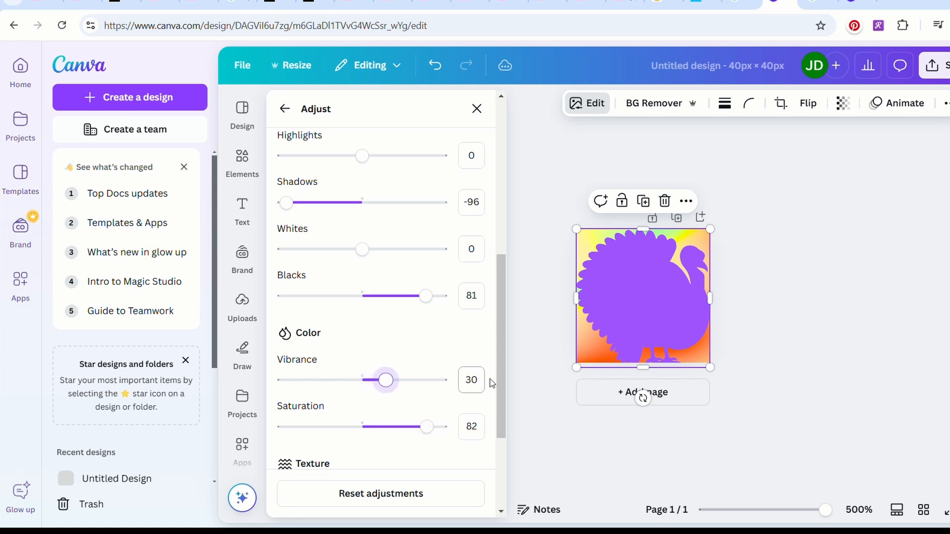
mouse_move(425, 297)
mouse_down()
mouse_move(418, 295)
mouse_move(444, 298)
mouse_up()
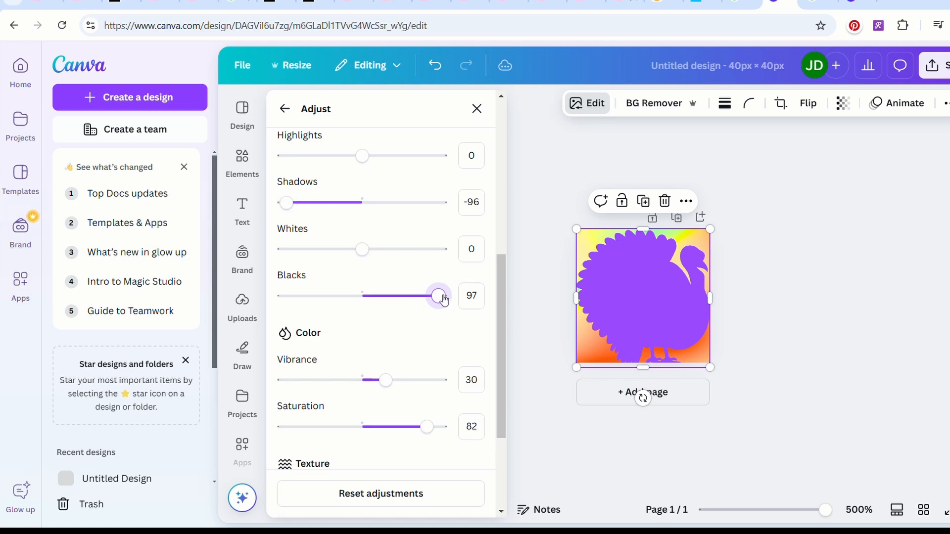
drag(444, 299, 445, 299)
mouse_move(296, 208)
mouse_down()
mouse_move(323, 206)
mouse_move(307, 211)
mouse_up()
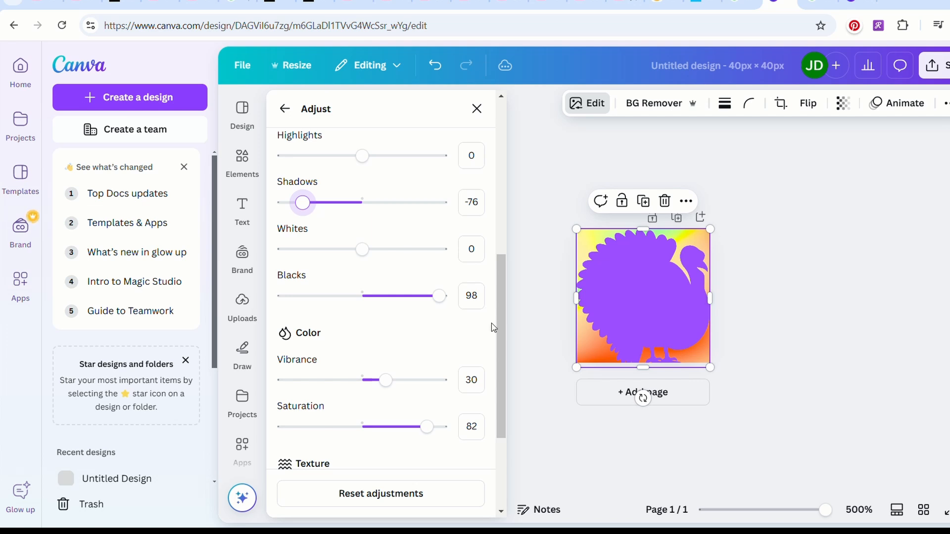
drag(505, 286, 488, 140)
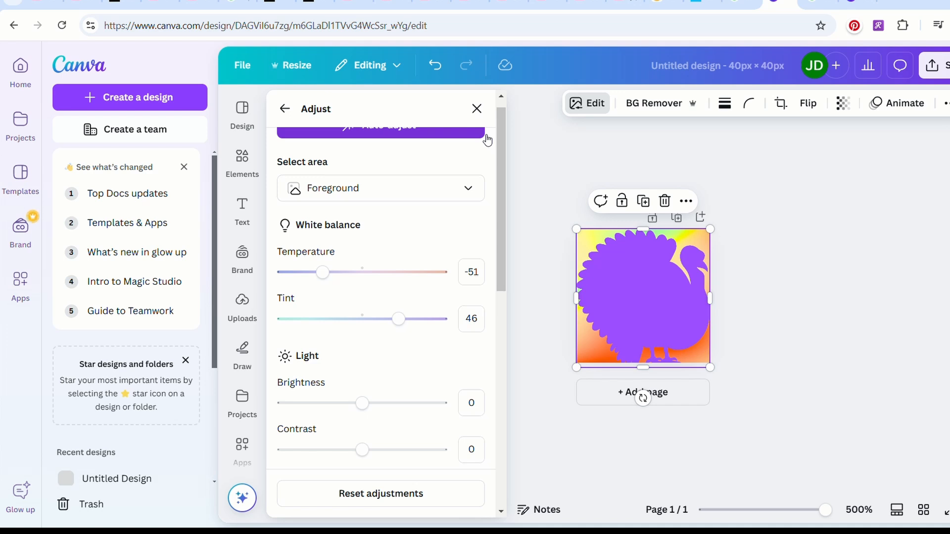
Select the gradient background layer and set the hue of its orange tones to 0.
click(947, 104)
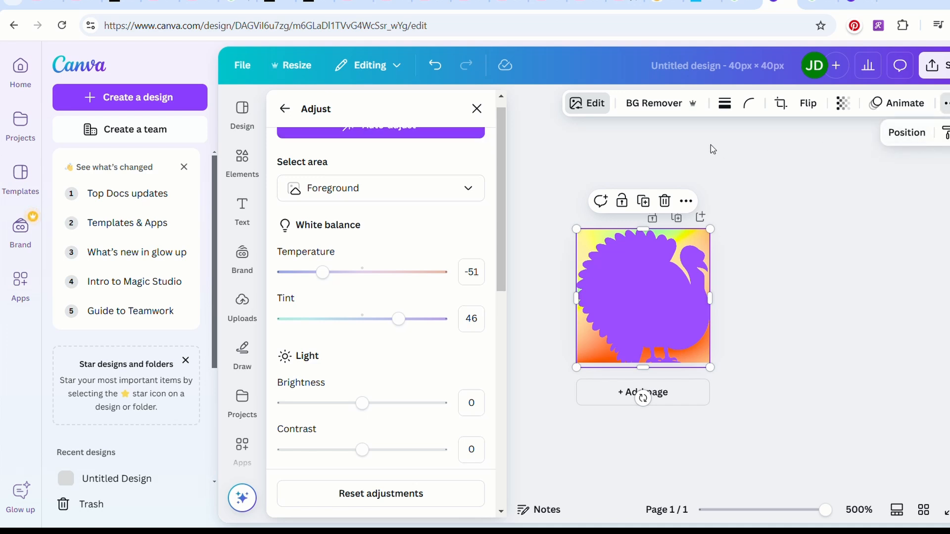
click(907, 132)
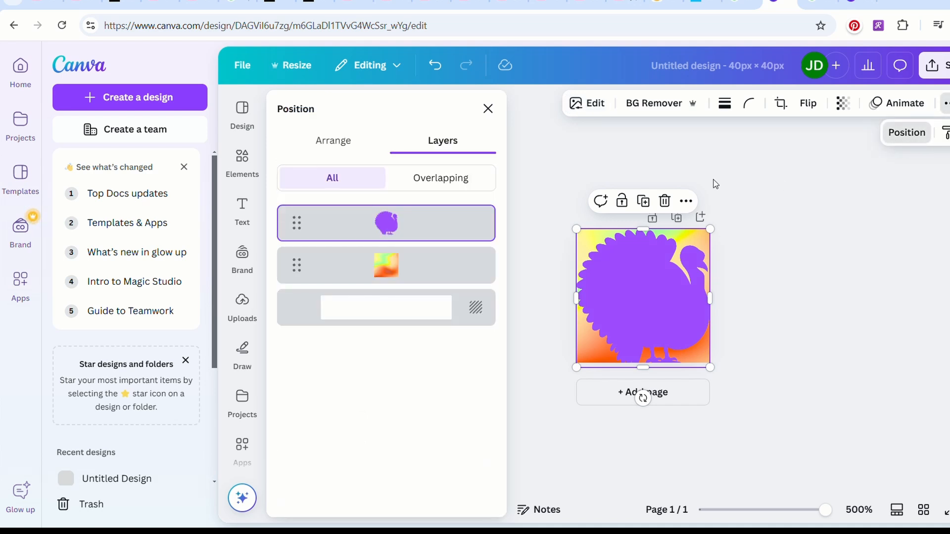
click(411, 258)
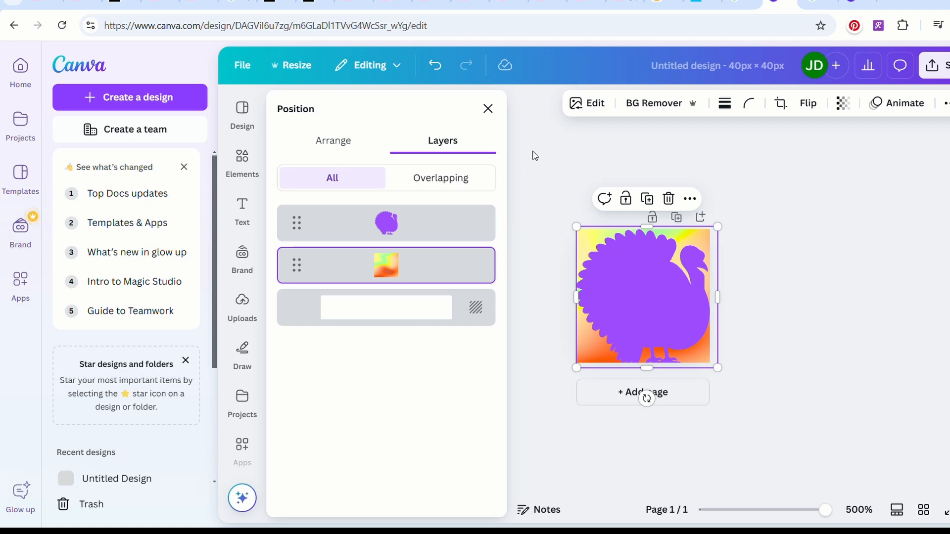
click(591, 103)
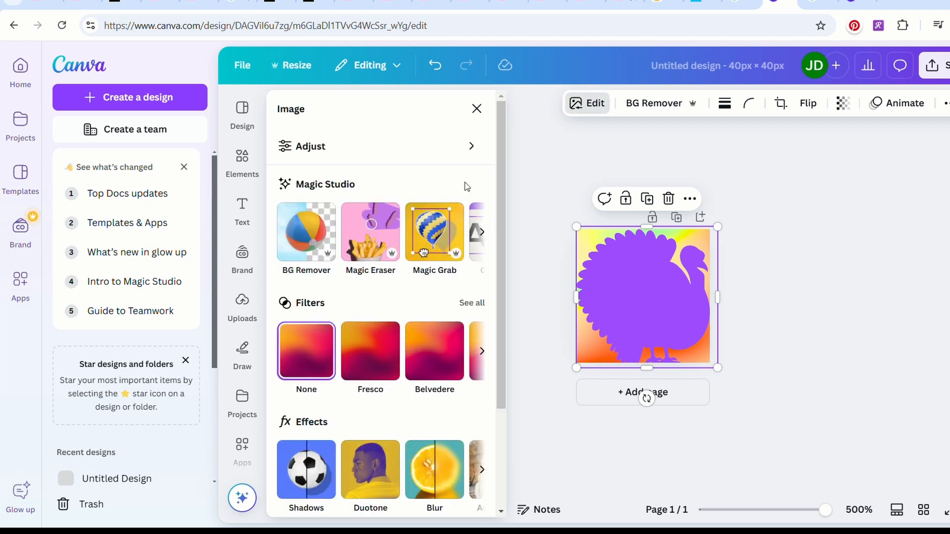
click(470, 147)
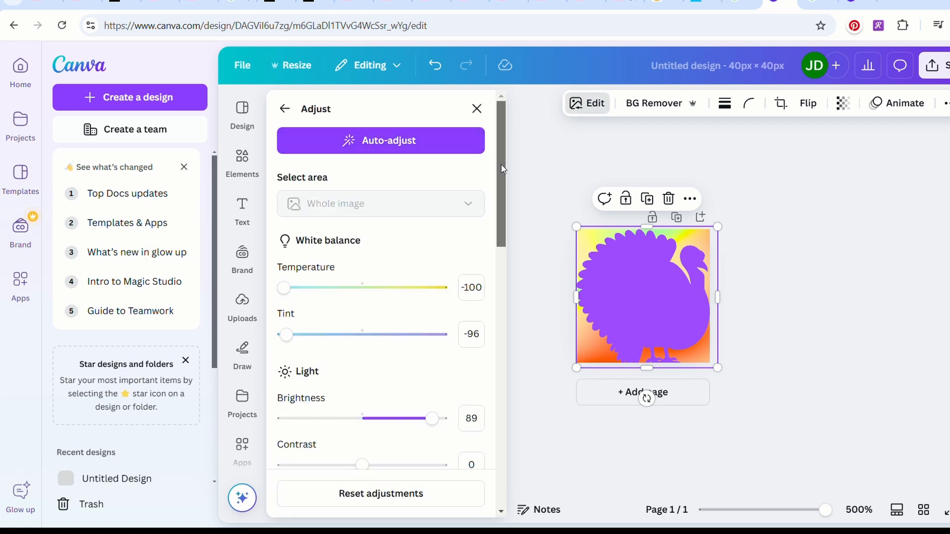
drag(502, 164, 502, 166)
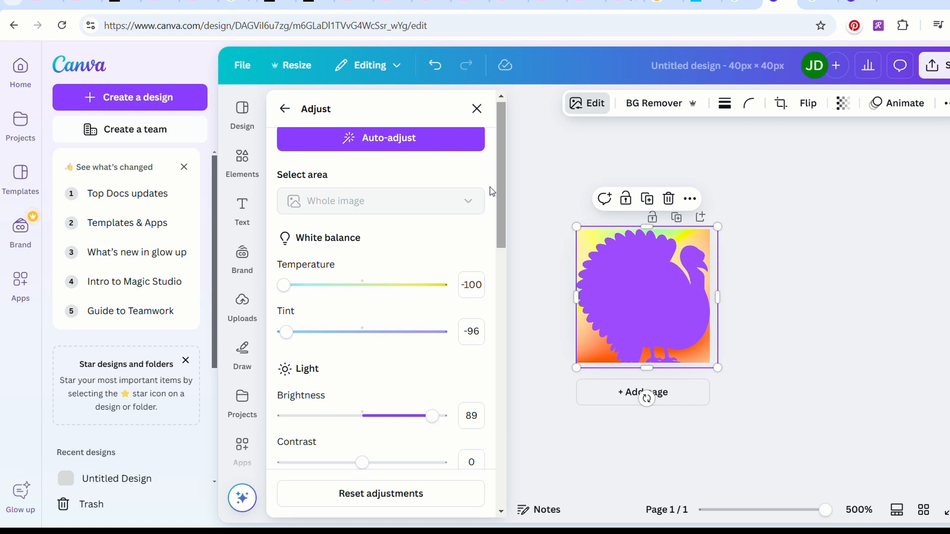
scroll(488, 333, down, 10)
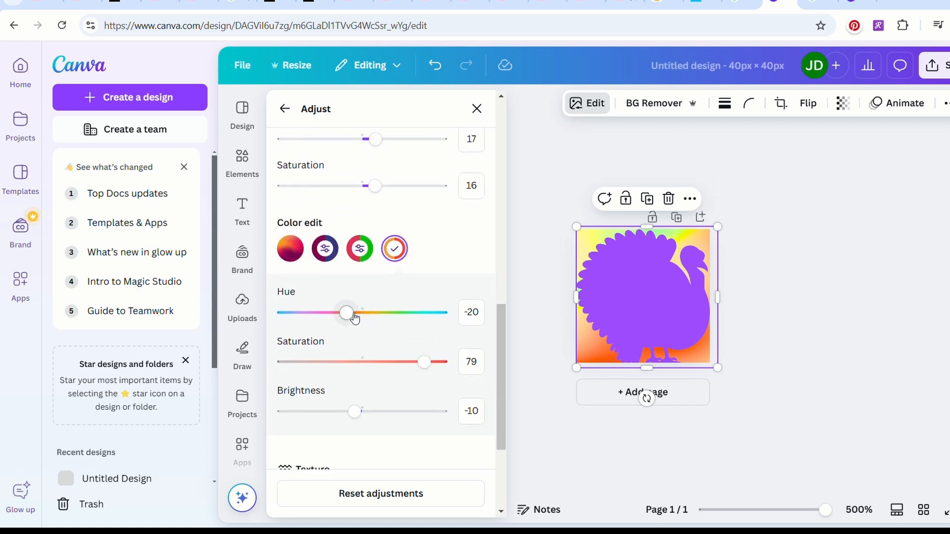
mouse_move(352, 316)
mouse_down()
mouse_move(397, 315)
mouse_move(364, 311)
mouse_up()
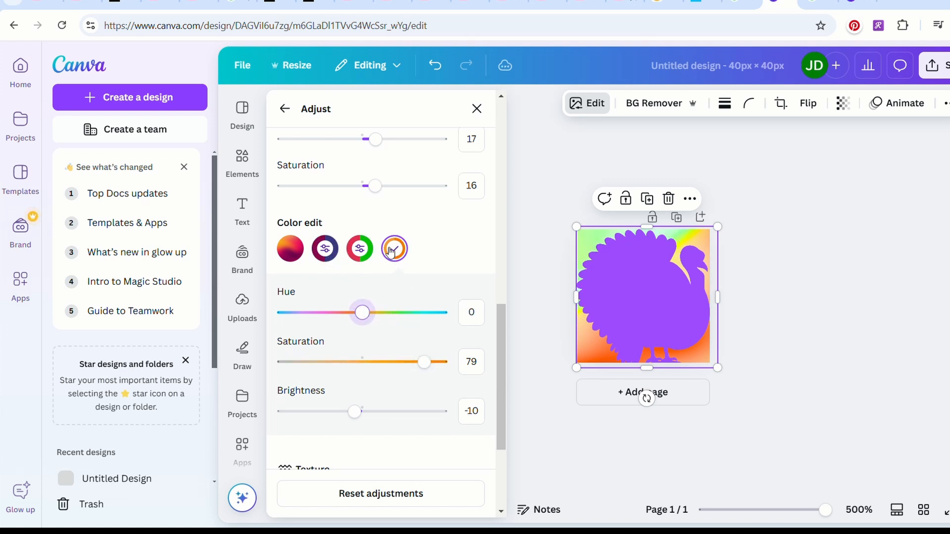
Set the background's crimson-red tones to hue -64, saturation 81 and brightness 61.
click(360, 249)
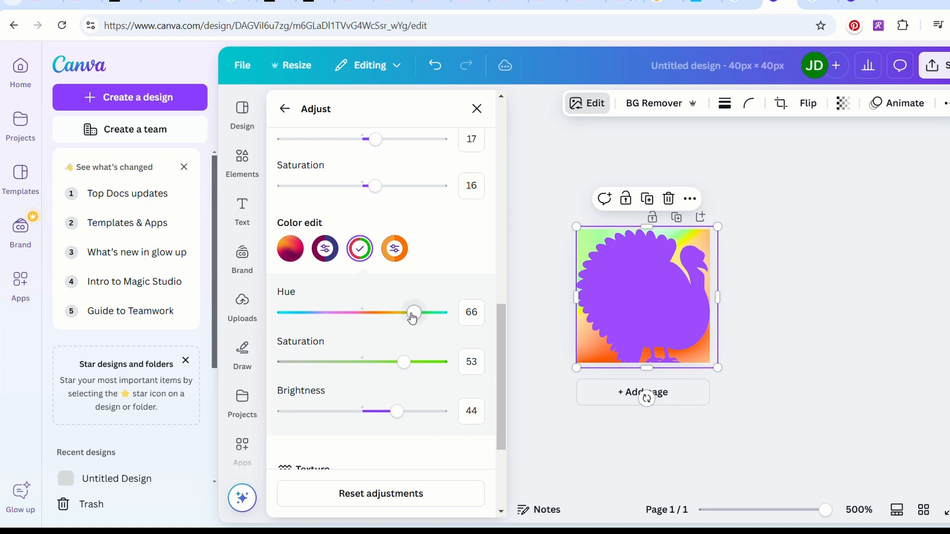
drag(418, 317, 312, 315)
drag(308, 313, 302, 314)
mouse_move(500, 345)
mouse_down()
mouse_move(500, 401)
mouse_move(491, 356)
mouse_up()
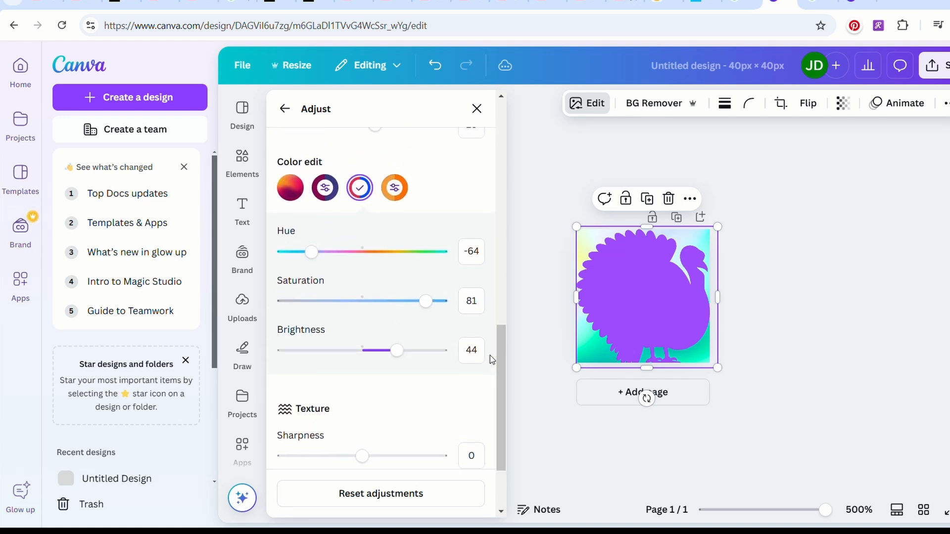
mouse_move(403, 351)
mouse_down()
mouse_move(370, 350)
mouse_move(415, 350)
mouse_up()
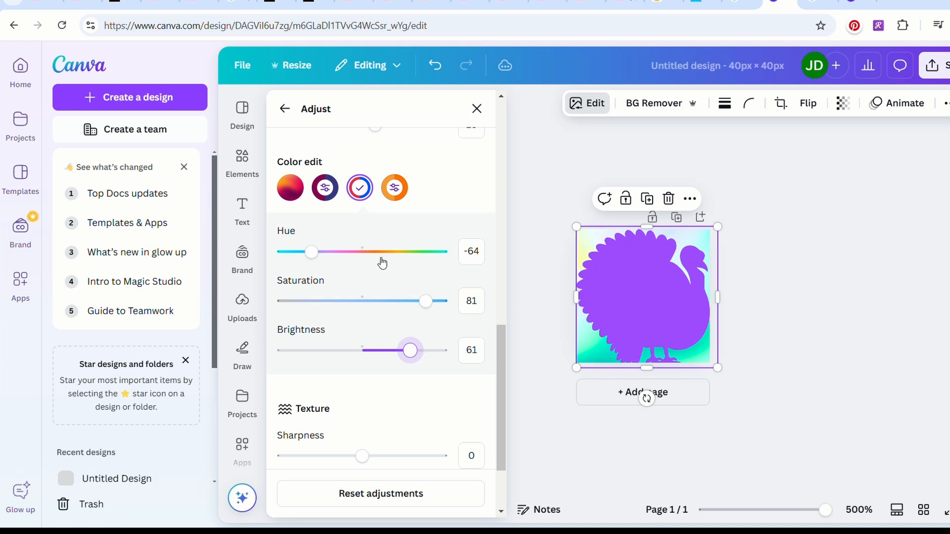
Set the background's dark magenta tones to hue -57 and saturation 24.
click(326, 194)
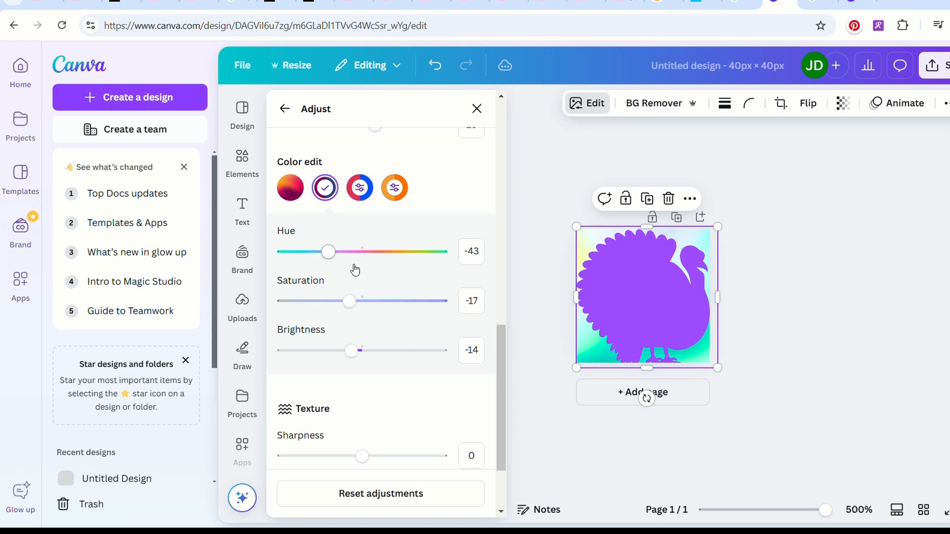
mouse_move(333, 256)
mouse_down()
mouse_move(293, 254)
mouse_move(441, 253)
mouse_move(320, 252)
mouse_up()
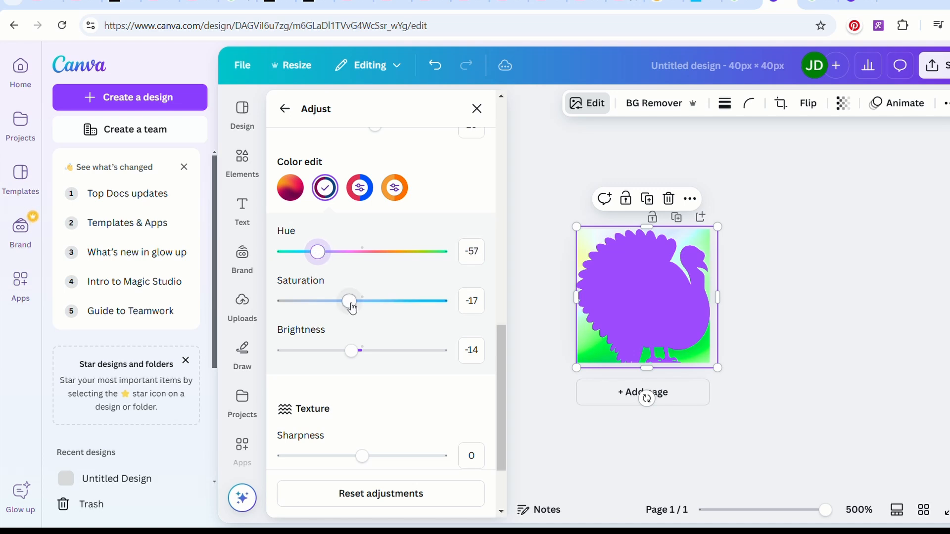
drag(350, 301, 386, 307)
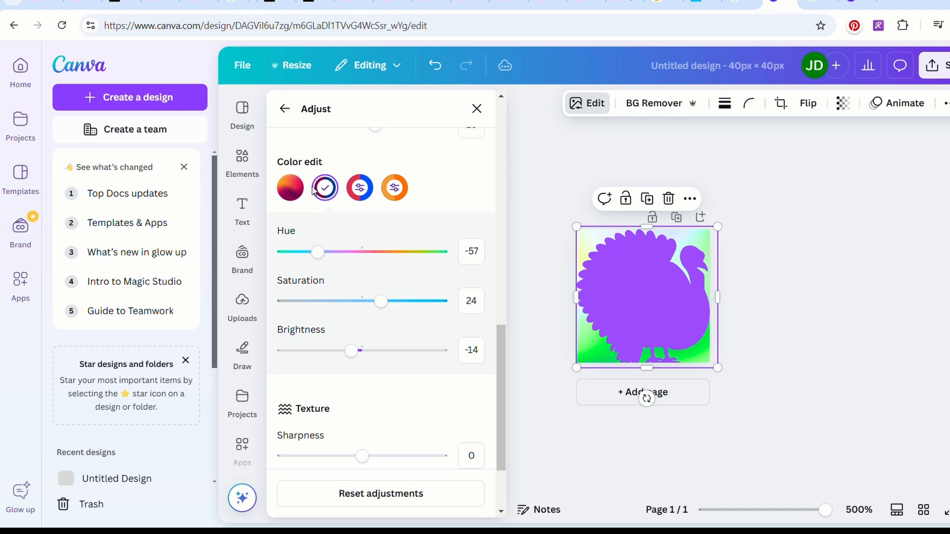
Set the background's red tones to hue -54, saturation 81 and brightness 63, and download the 40 × 40 px design as PNG.
click(360, 188)
click(933, 65)
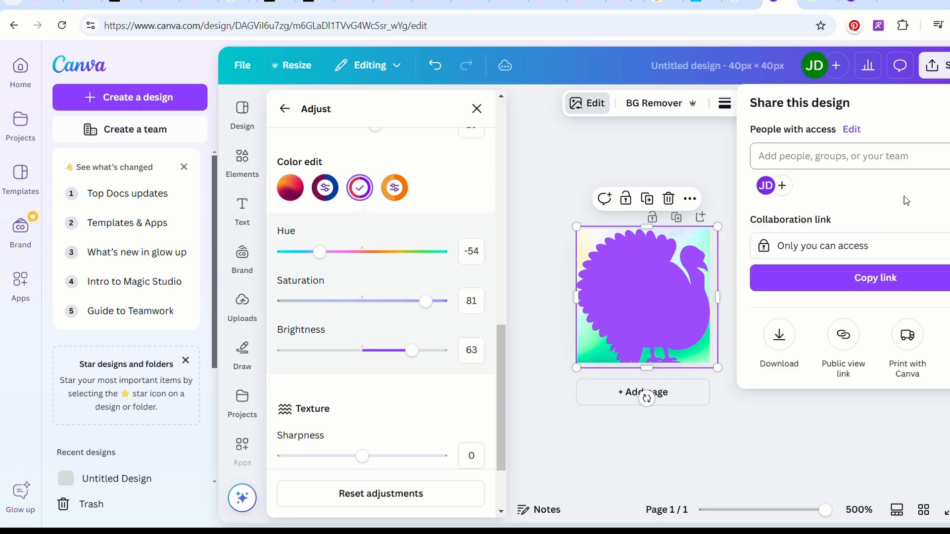
click(780, 338)
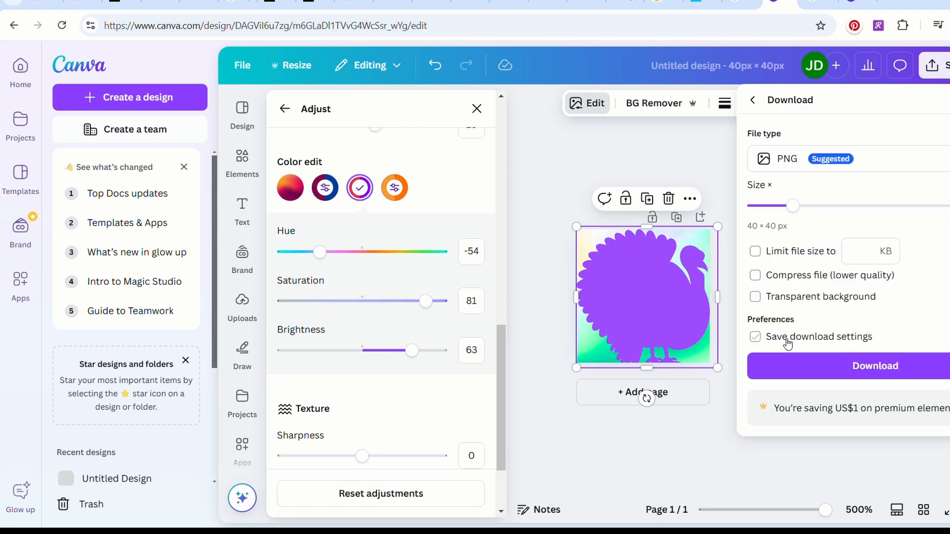
click(792, 366)
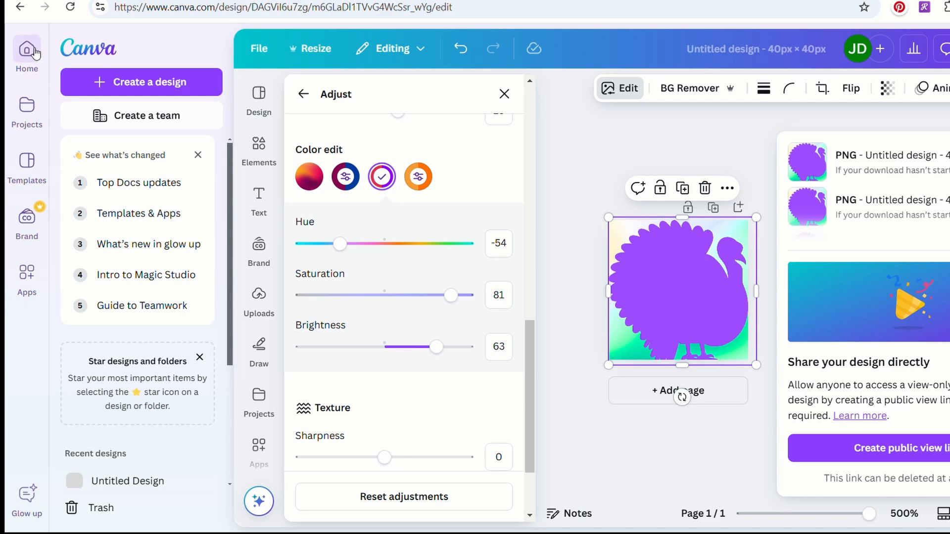
Create a new YouTube Thumbnail design and apply the pale wood plank background with pumpkins and pinecones, found by searching backgrounds for "thanksgiving".
click(34, 52)
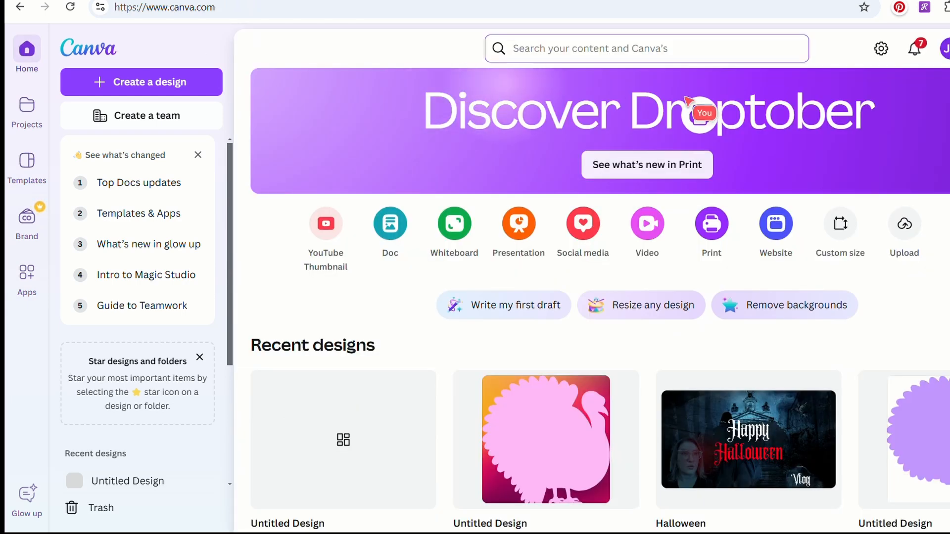
click(331, 245)
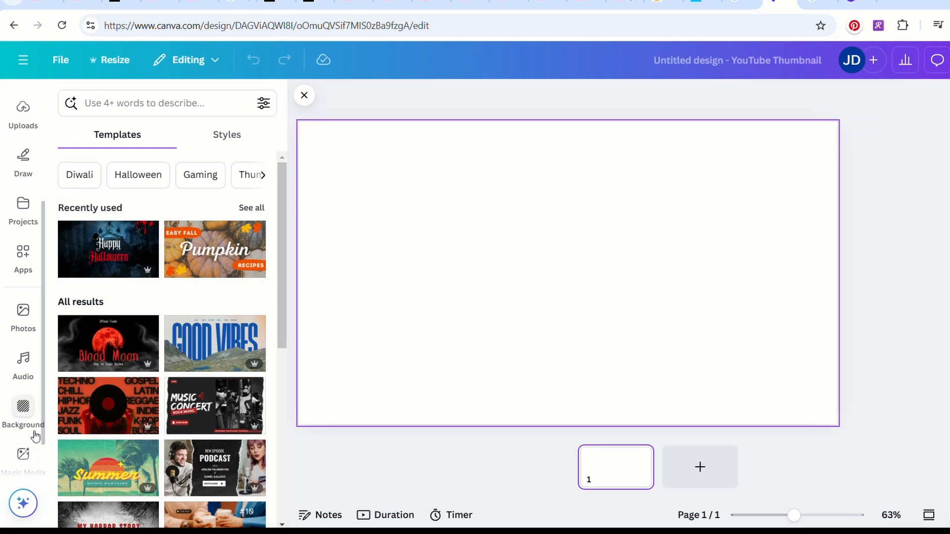
click(24, 408)
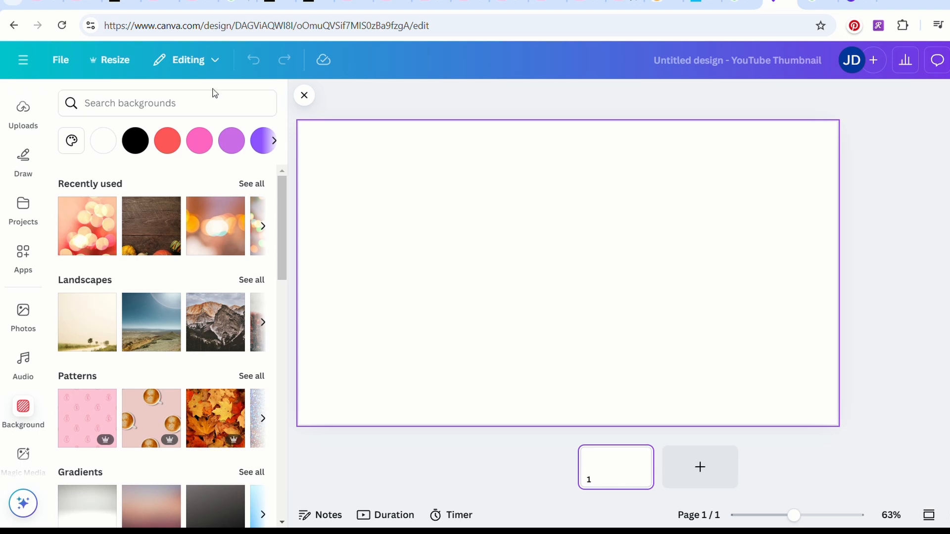
click(215, 105)
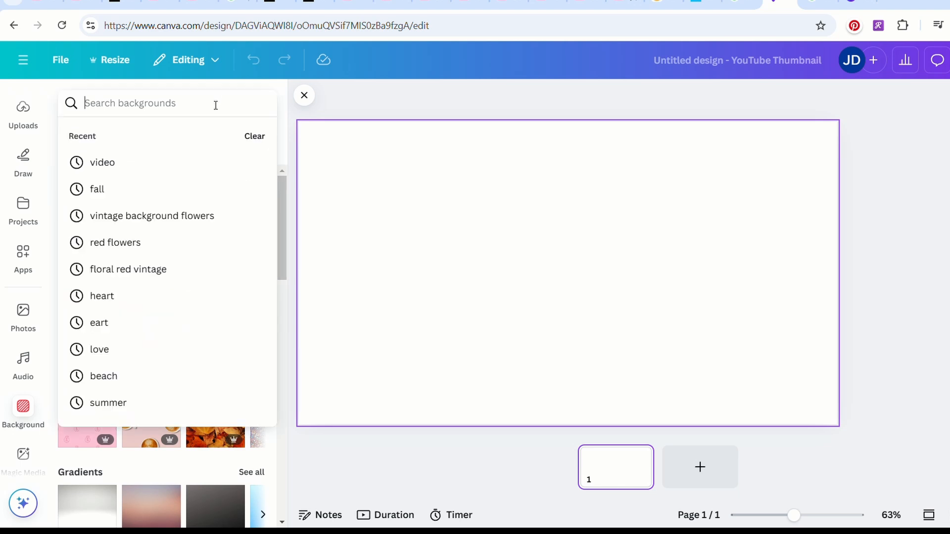
text(thanksgi)
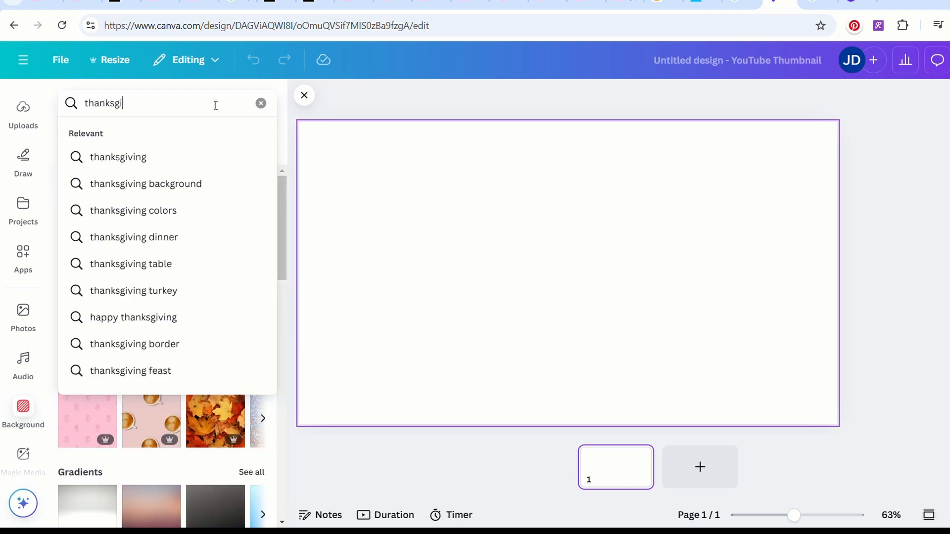
text(ving)
key(Return)
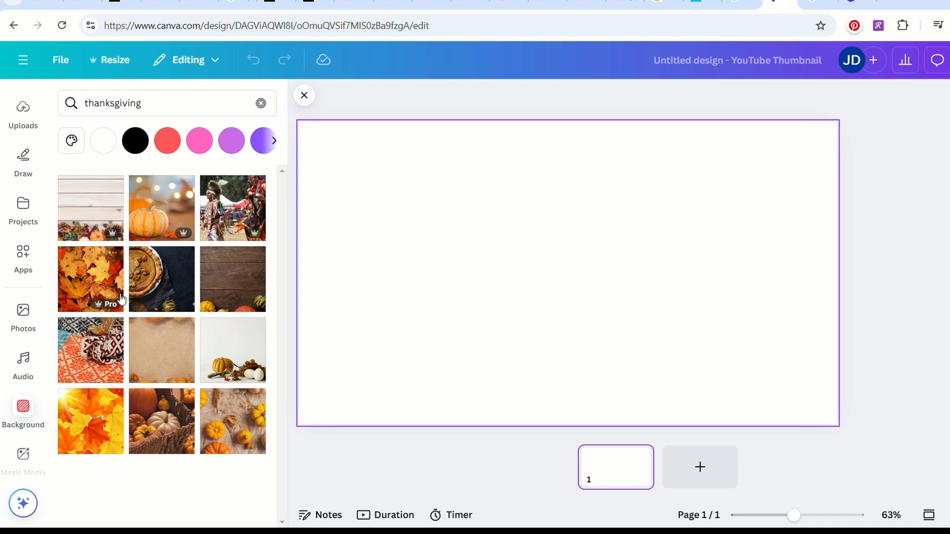
click(94, 230)
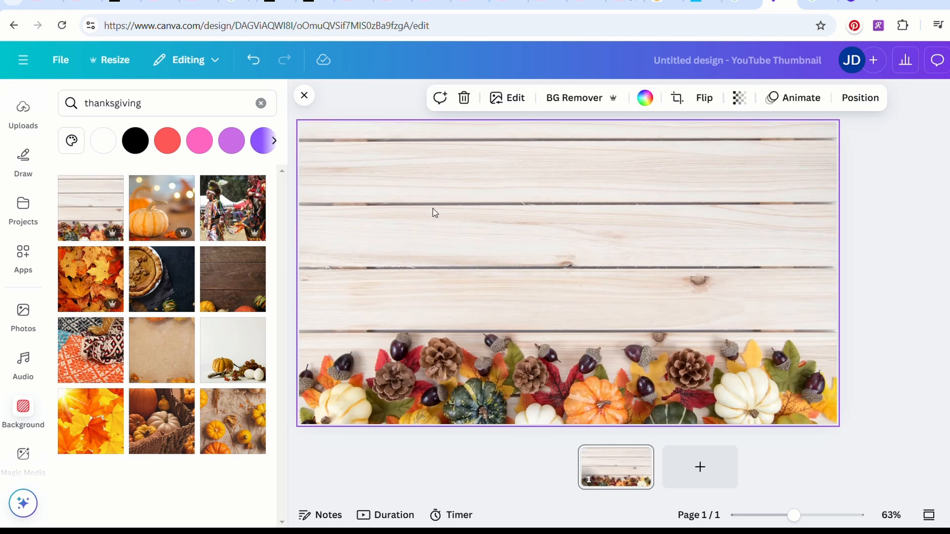
Set the wood plank background's brightness to 14 and contrast to 12.
click(515, 103)
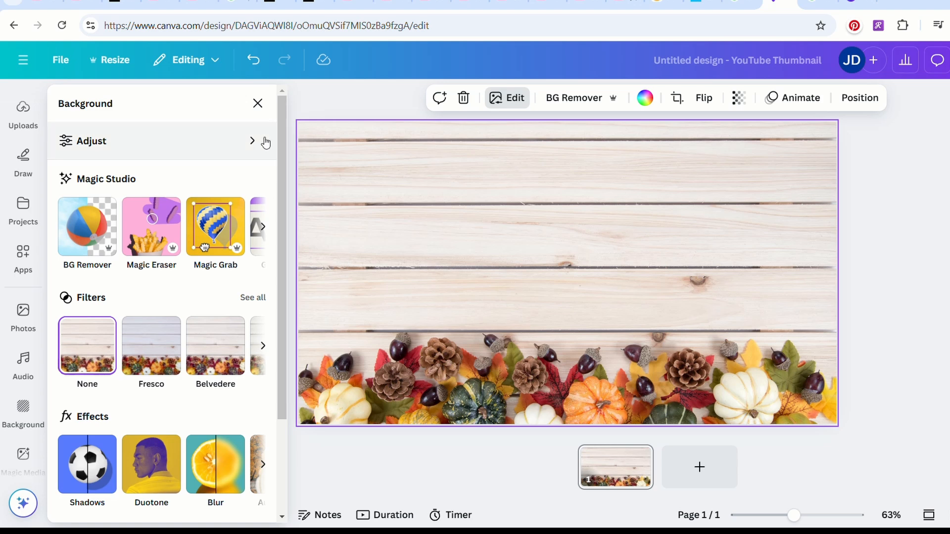
click(253, 146)
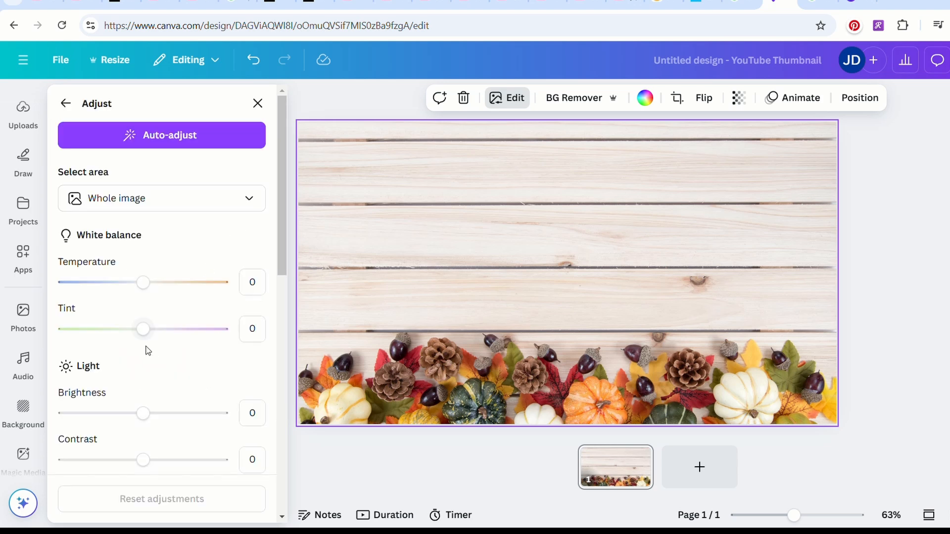
drag(142, 414, 159, 419)
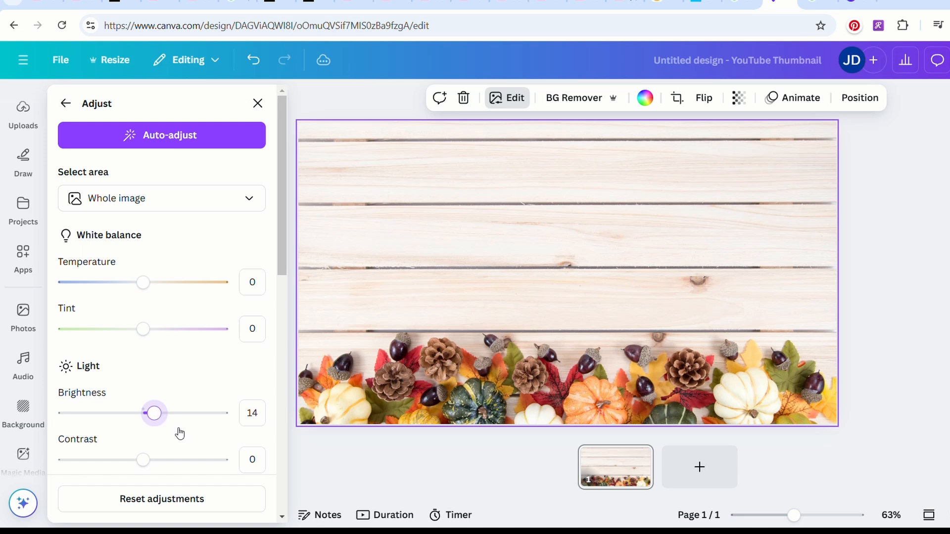
drag(144, 459, 157, 464)
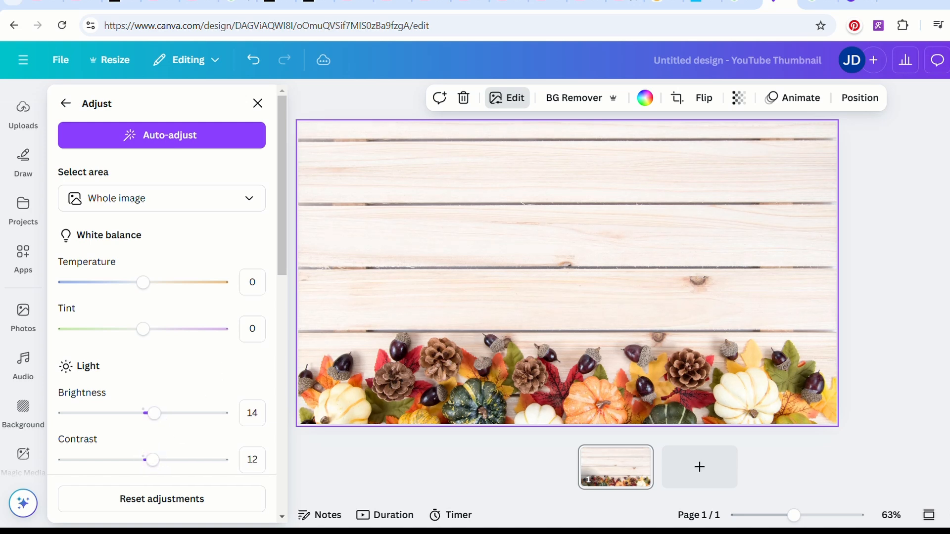
Download the thumbnail as a PNG at 1,280 × 720 px.
click(949, 60)
click(792, 344)
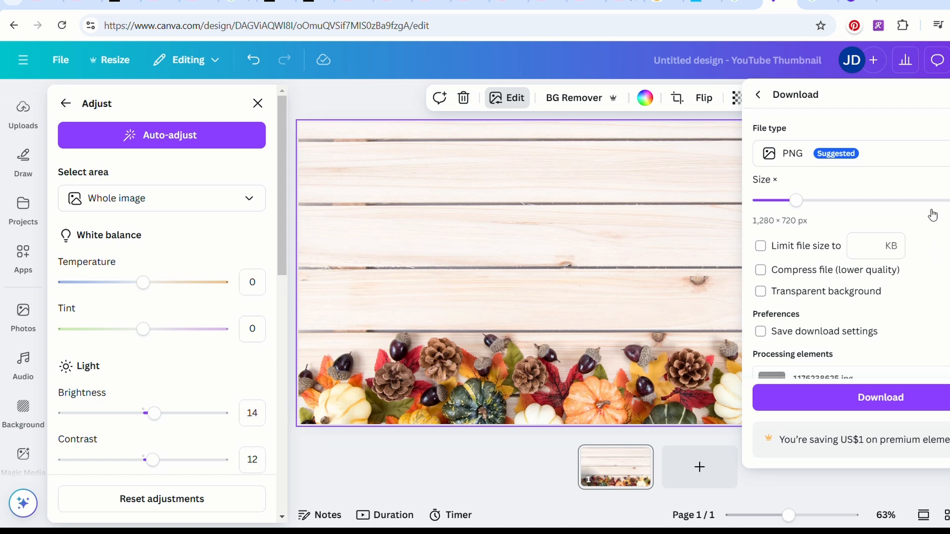
click(869, 398)
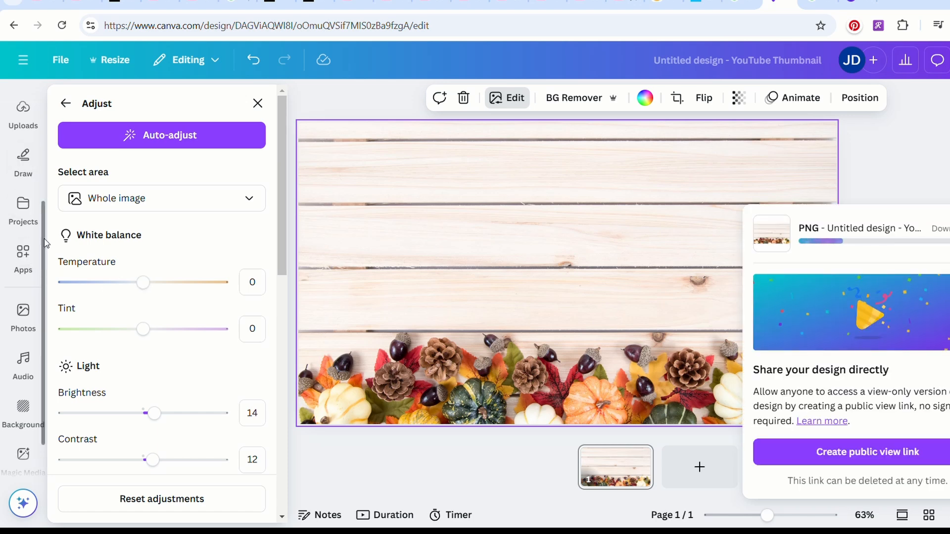
Search the elements for "fall background" and insert the graphic pattern of pumpkins, mushrooms, leaves and red berries.
scroll(45, 243, up, 3)
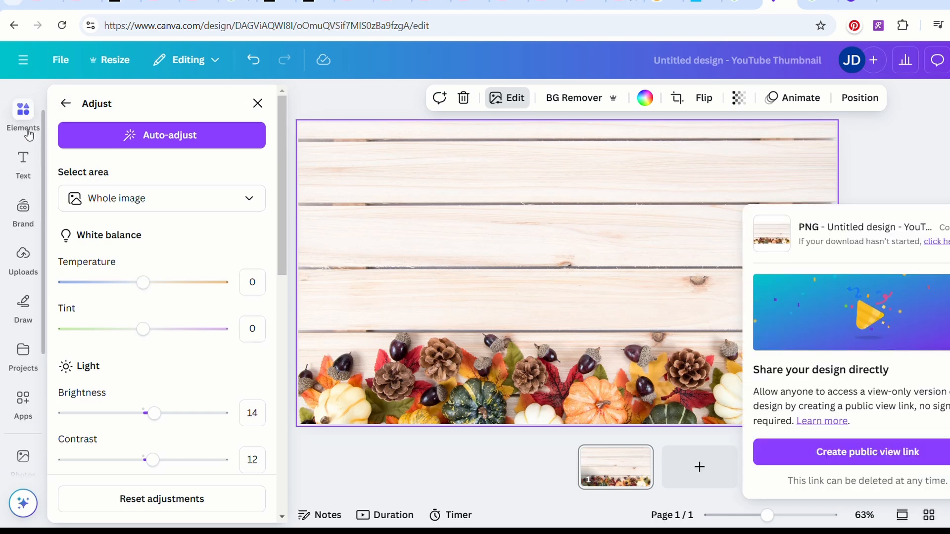
click(28, 132)
click(159, 95)
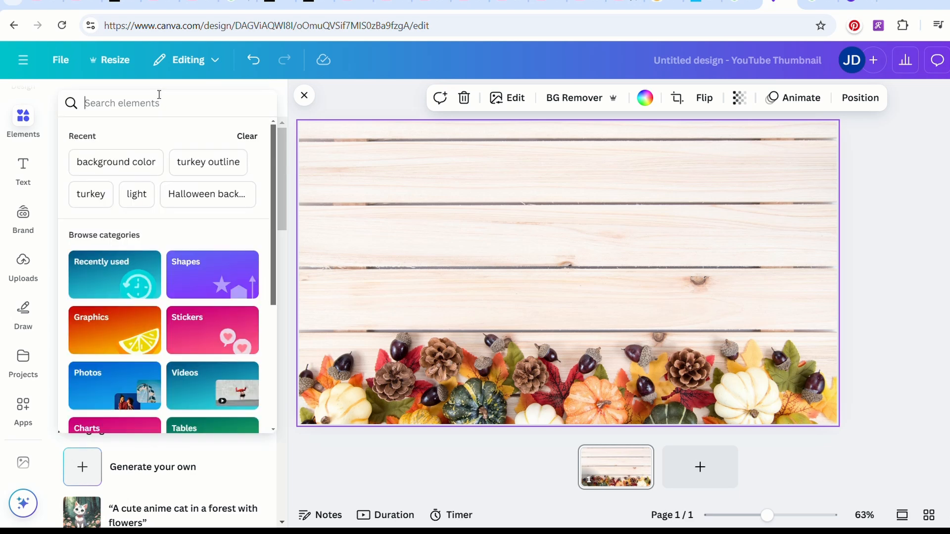
text(fall)
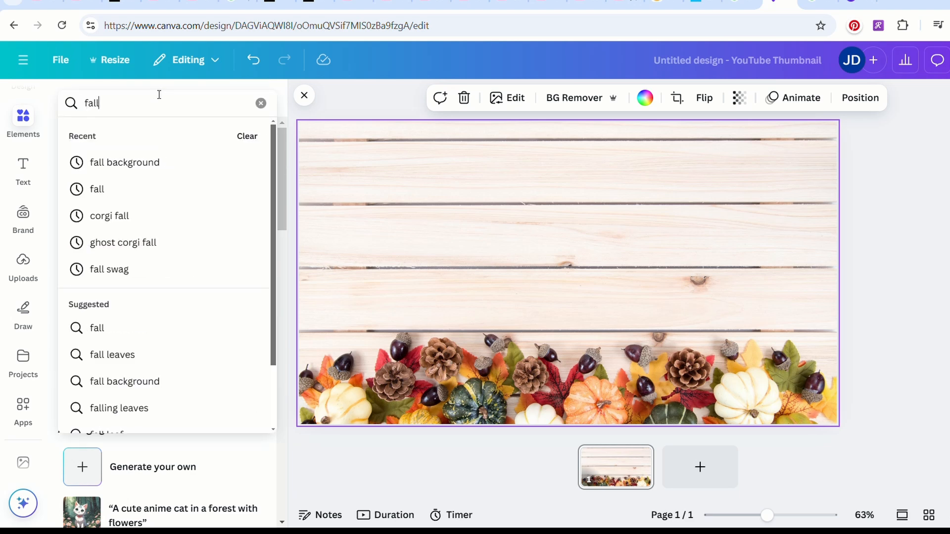
text( background)
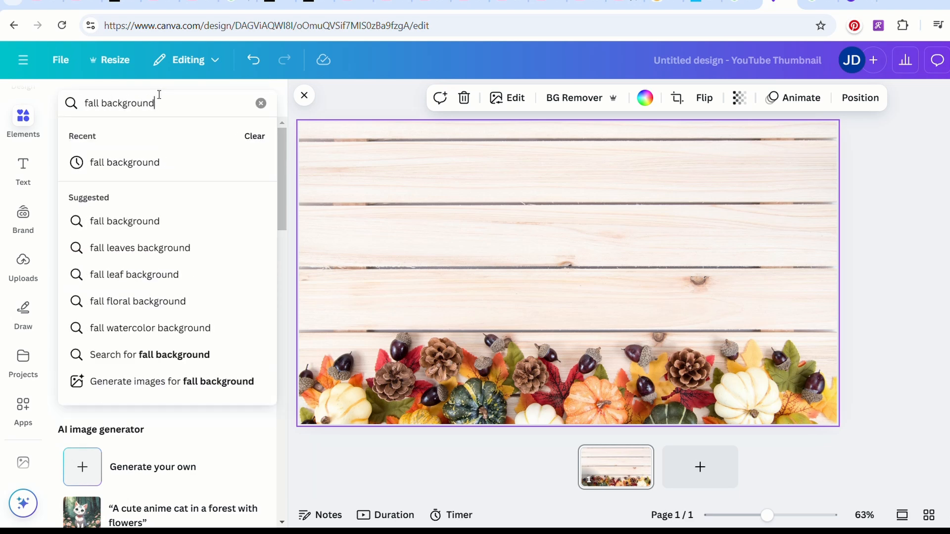
key(Return)
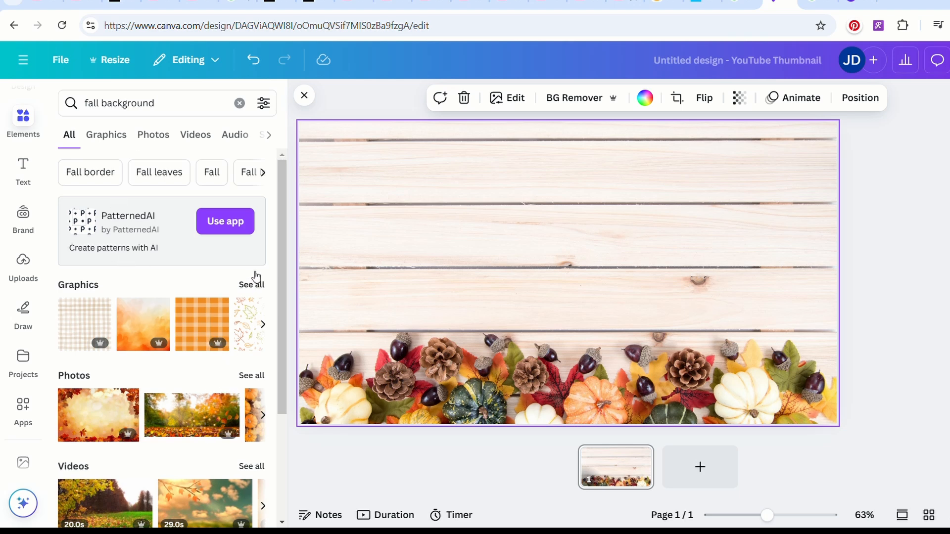
click(259, 286)
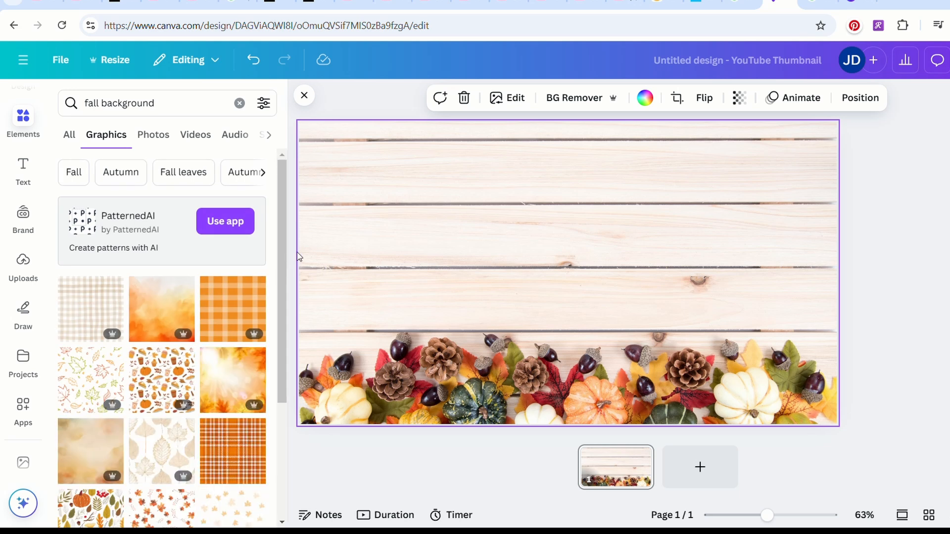
drag(283, 224, 283, 330)
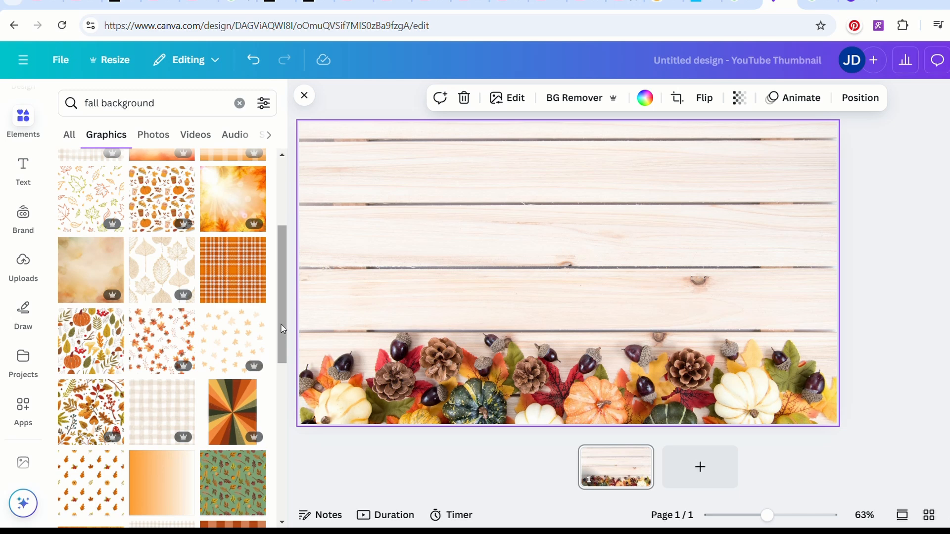
click(91, 340)
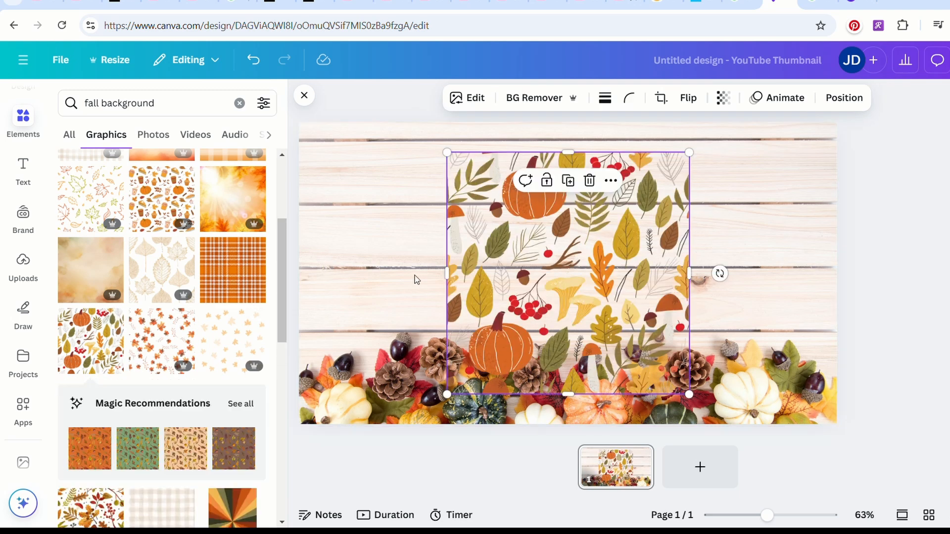
Delete the wood plank background and enlarge the fall pattern graphic to cover the whole page.
click(782, 260)
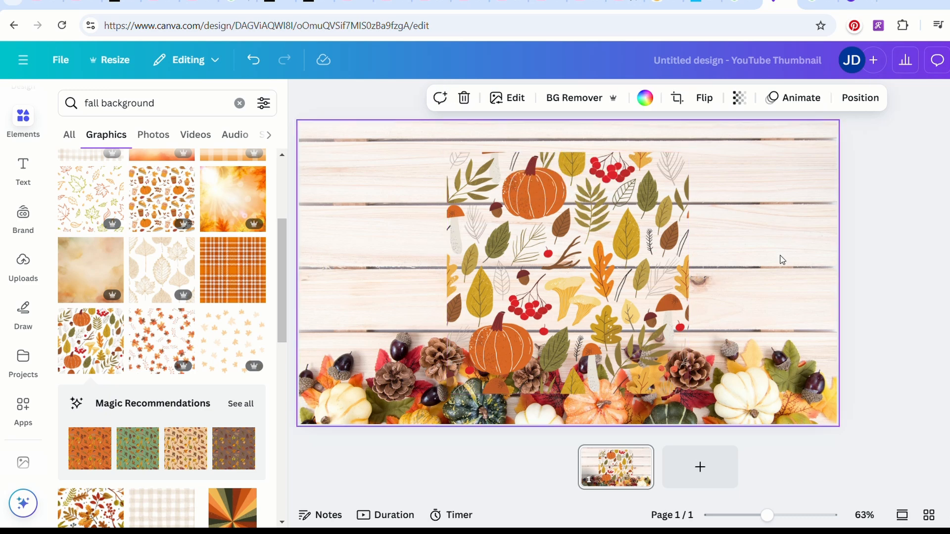
click(466, 99)
click(455, 178)
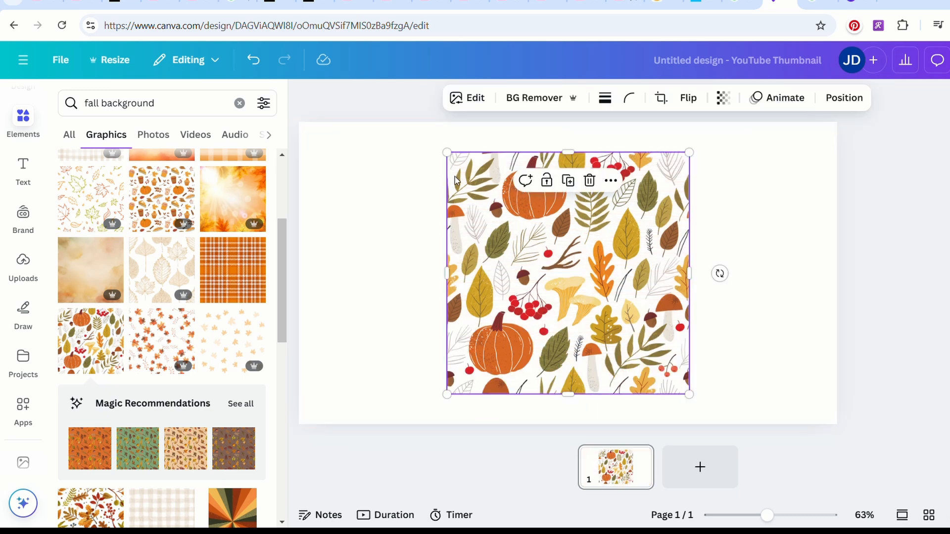
drag(454, 160, 183, 134)
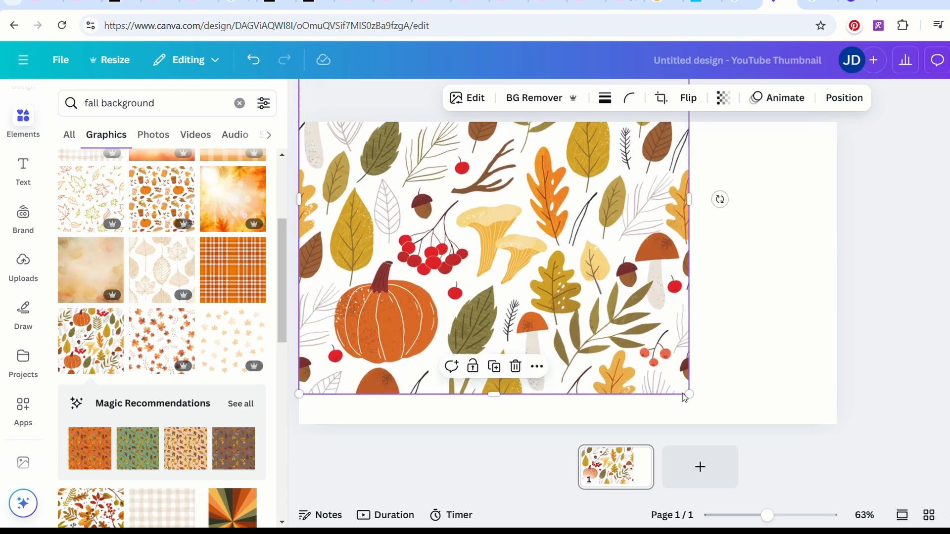
drag(700, 405, 929, 455)
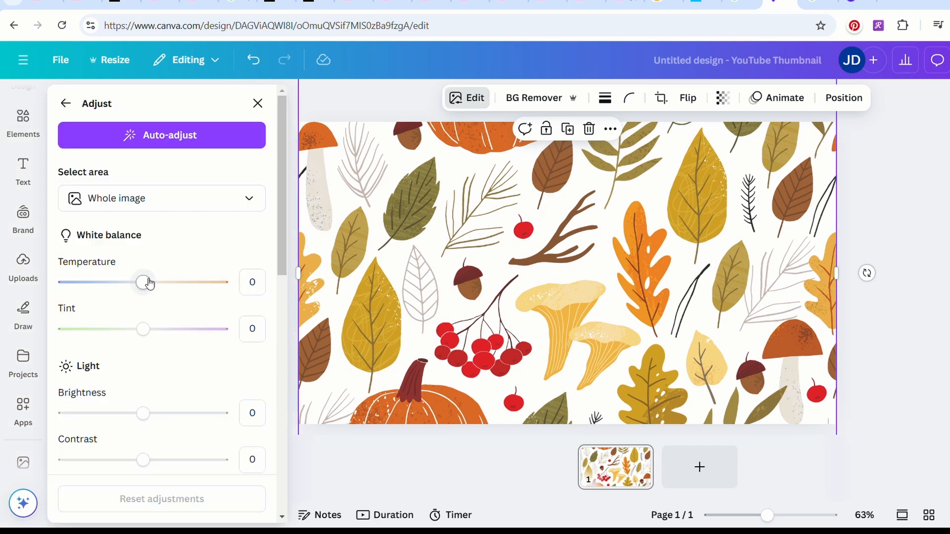
Set the fall pattern's temperature to 4 and open the design's download options.
drag(147, 283, 151, 285)
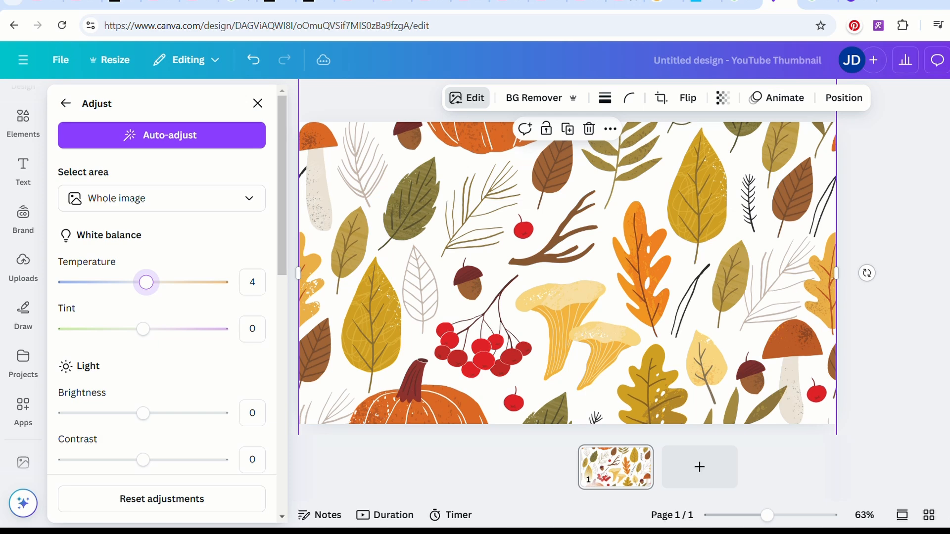
click(948, 59)
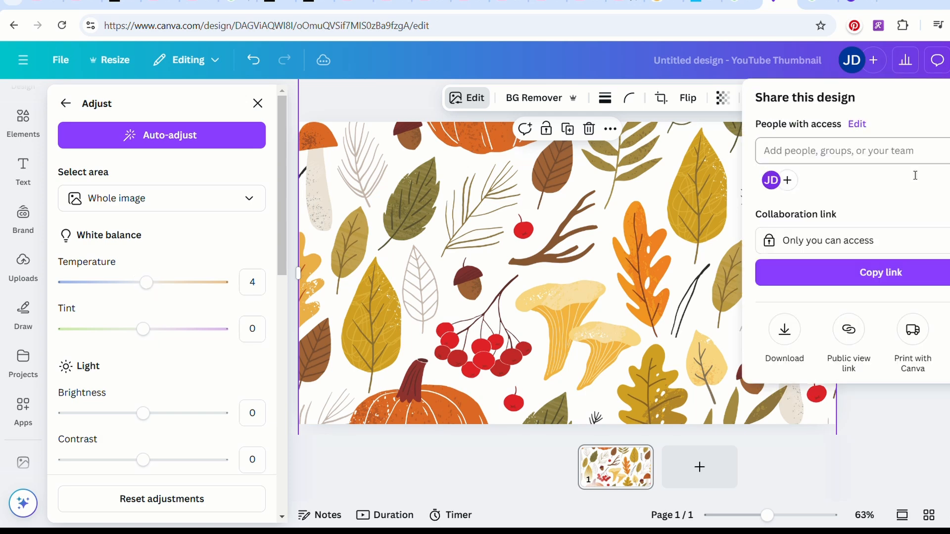
click(794, 332)
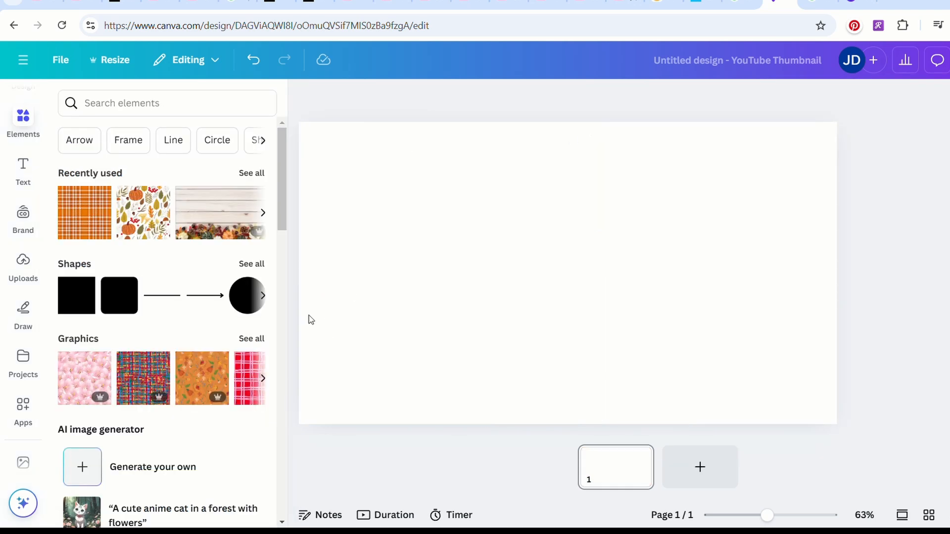
Search the elements for "fall thanksgiving" and insert the 30-second video of people dining at a table.
click(262, 109)
text(fall thanksgiving)
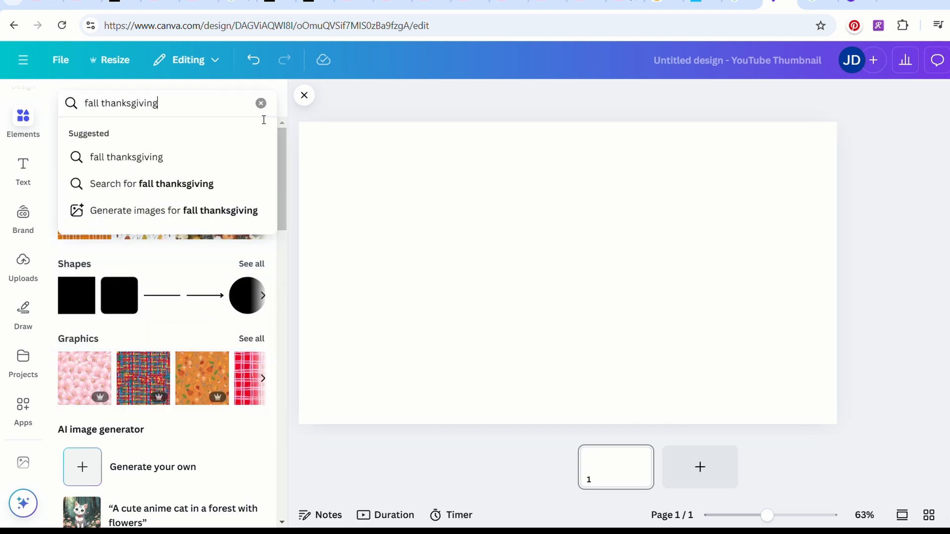
key(Return)
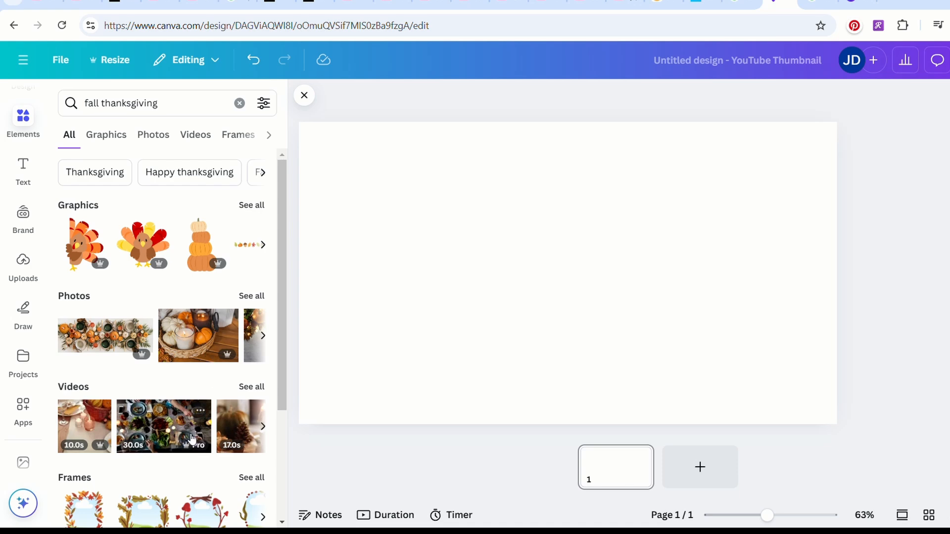
mouse_move(158, 440)
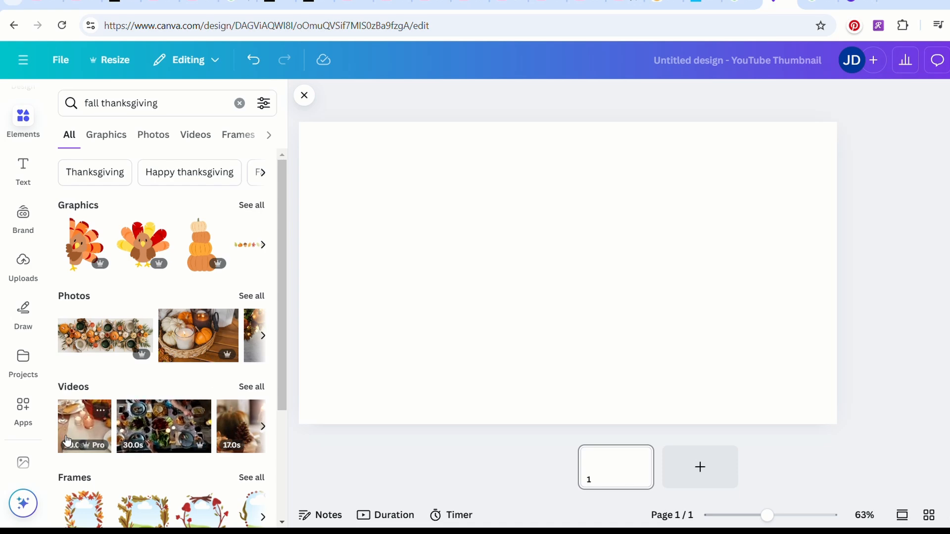
click(159, 435)
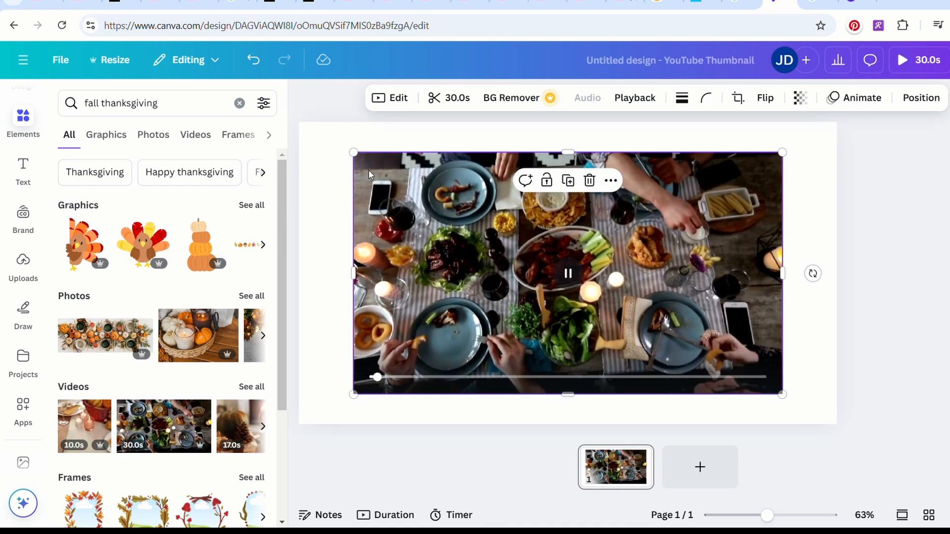
Enlarge the dining table video from opposite corners to cover the whole page.
drag(361, 163, 303, 129)
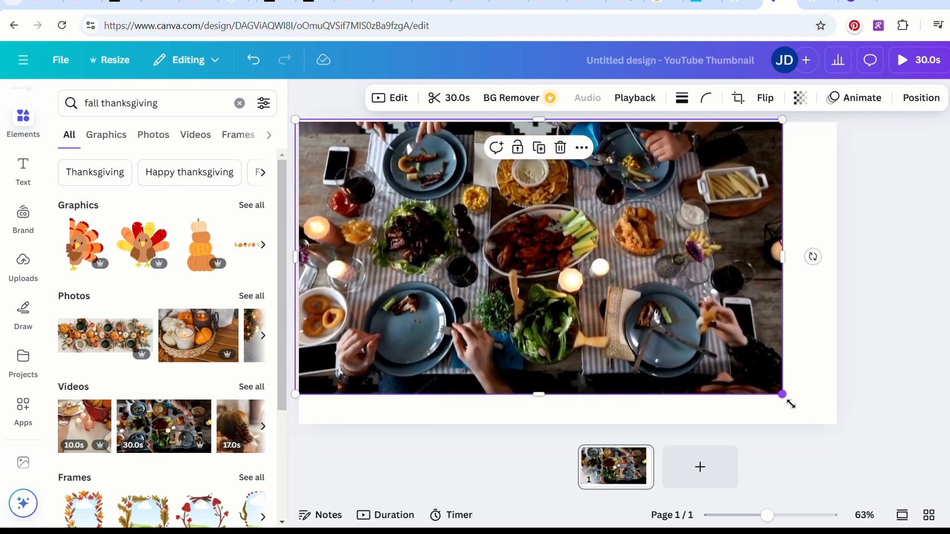
drag(787, 399, 852, 436)
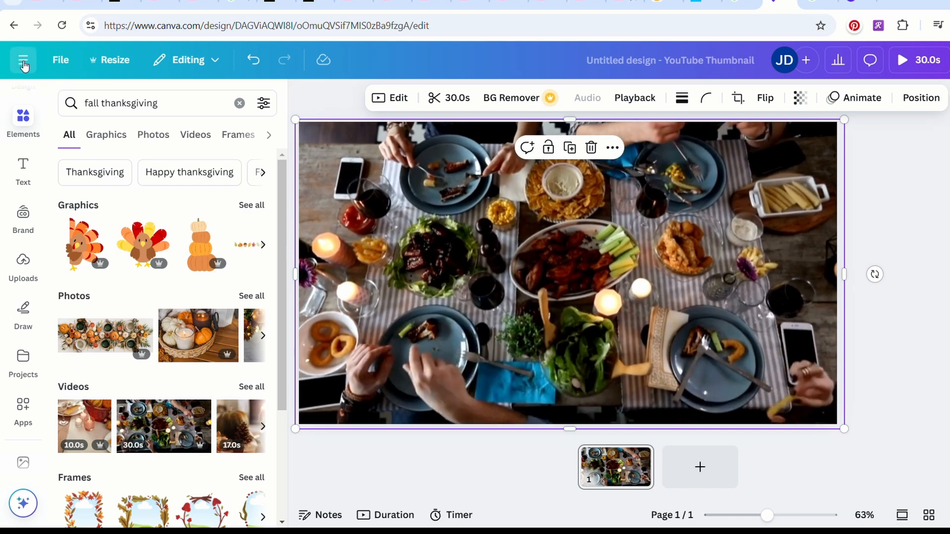
Return to the home page and create a new design with the recent custom size 40 × 40 px.
click(23, 62)
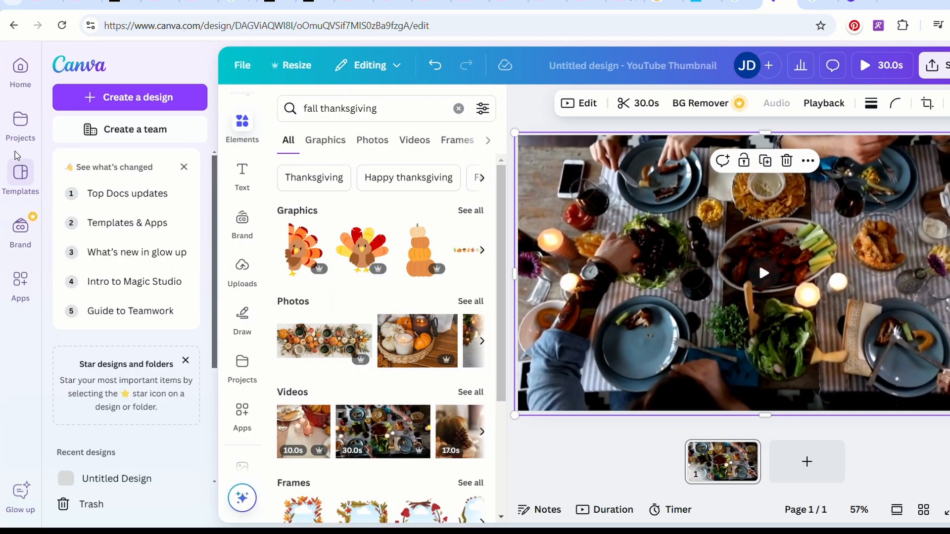
click(19, 66)
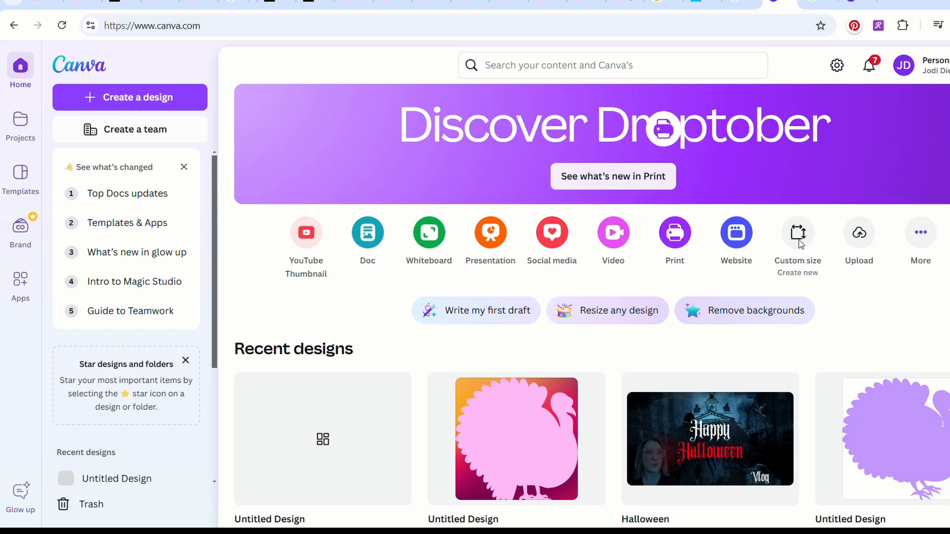
click(802, 243)
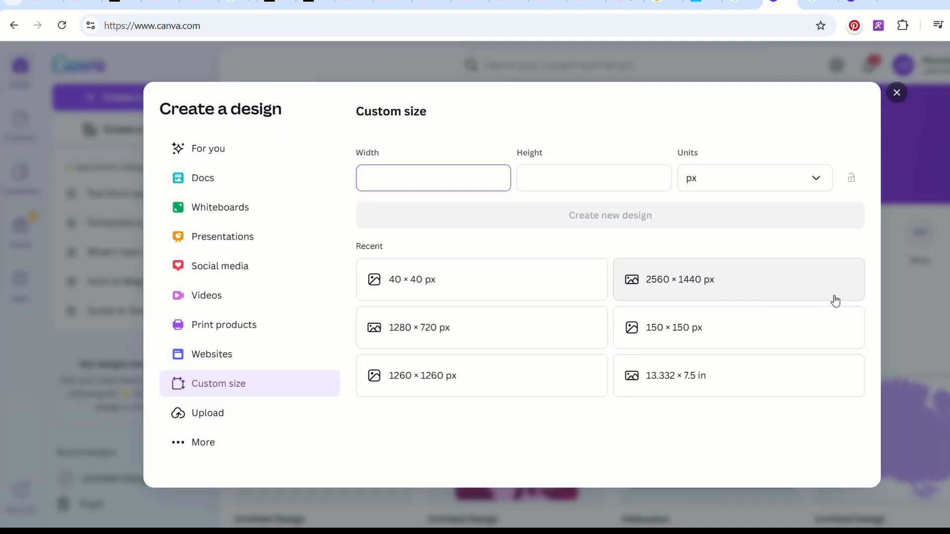
click(442, 283)
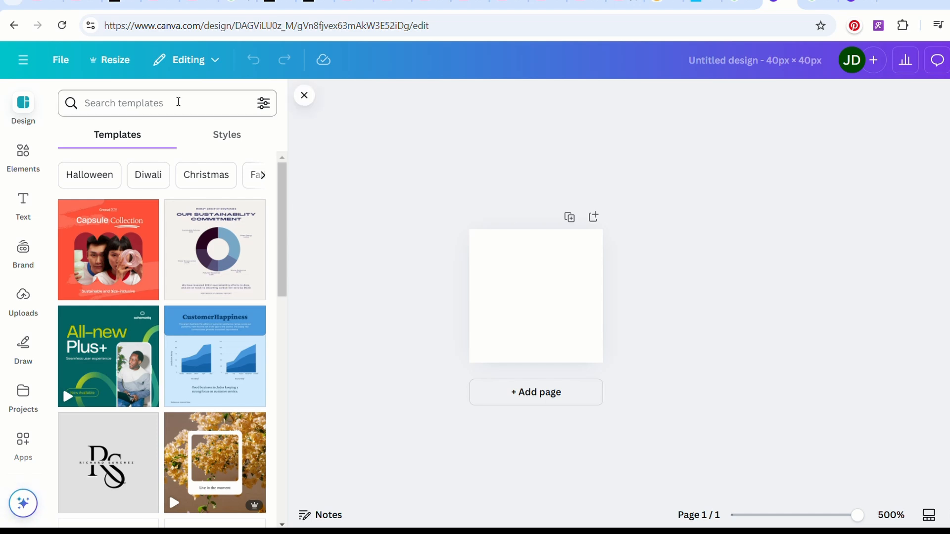
Search the elements for "thankgiving" and insert the front-facing turkey graphic with red, orange and yellow feathers.
click(23, 157)
click(149, 104)
text(thankg)
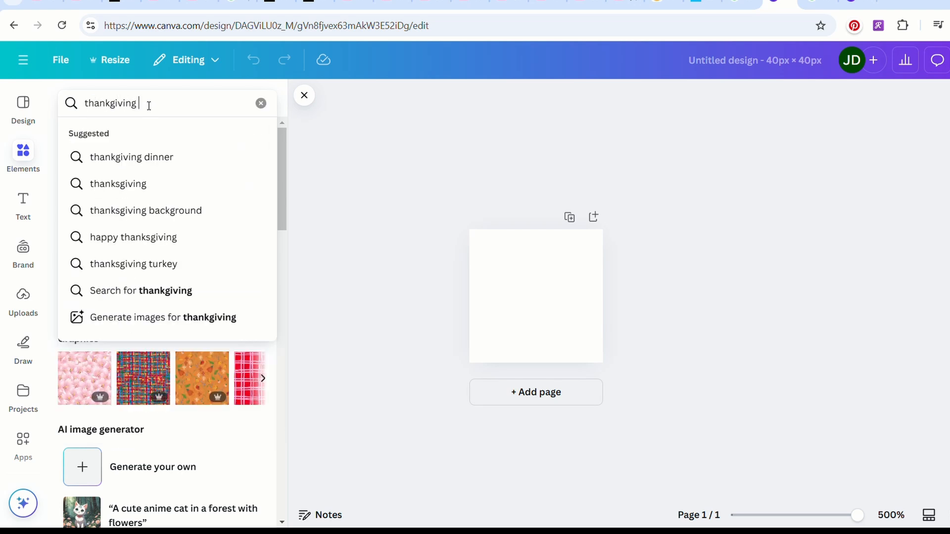
text(iving)
key(Return)
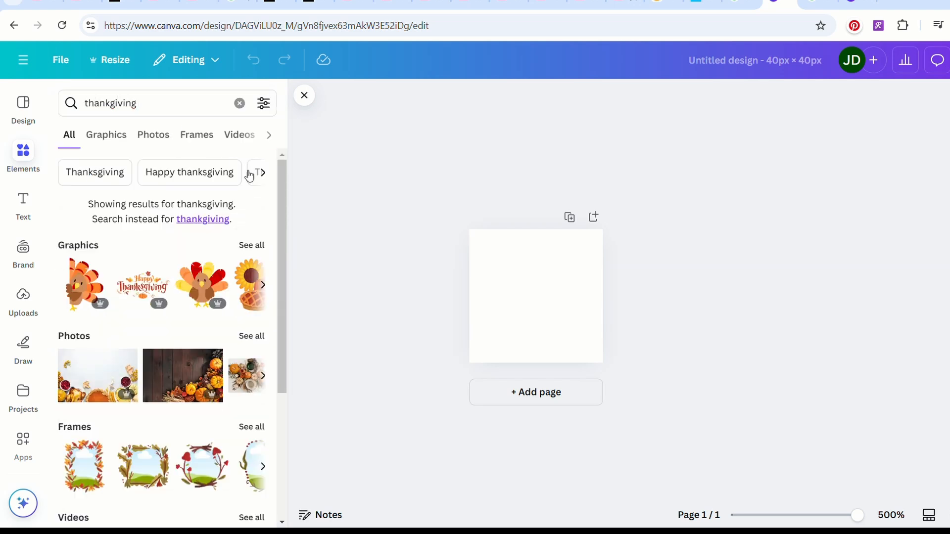
click(263, 246)
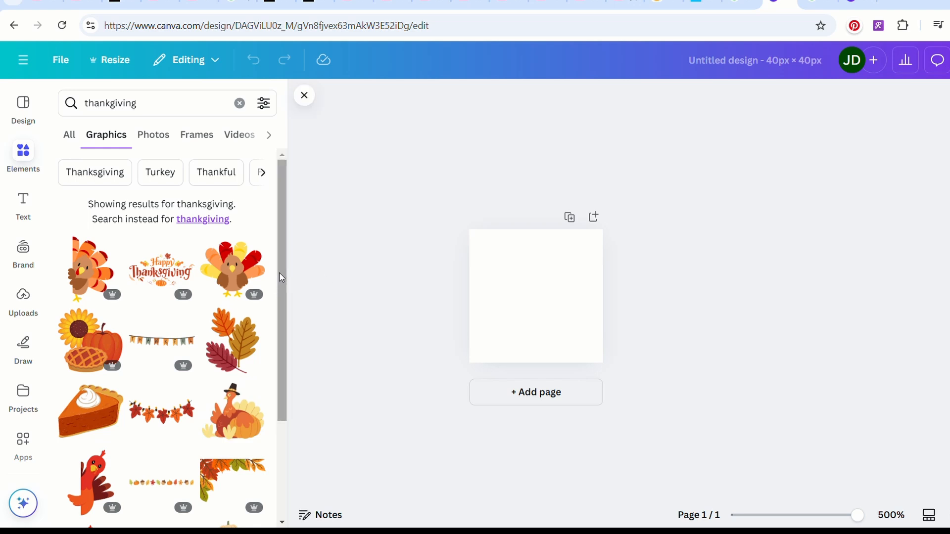
click(233, 270)
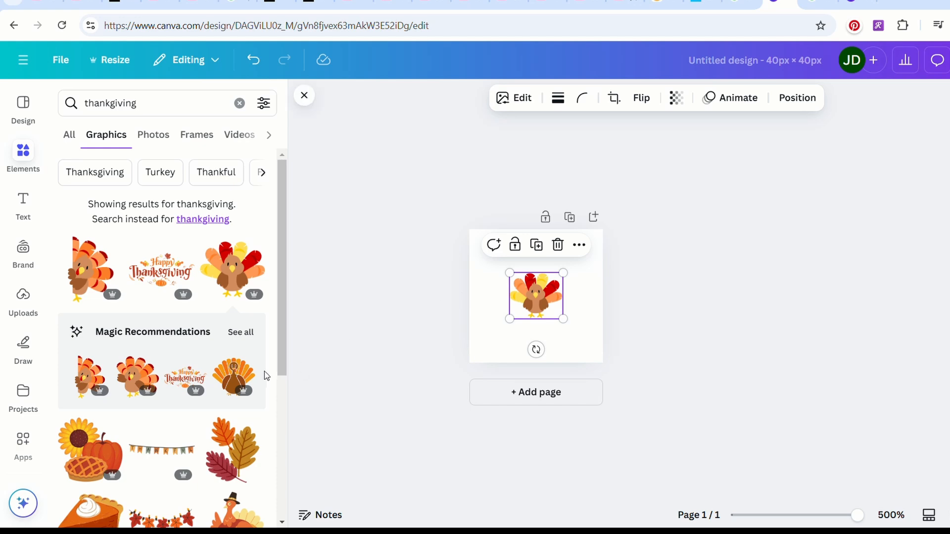
Enlarge the turkey graphic to fill the page and center it.
drag(295, 340, 295, 507)
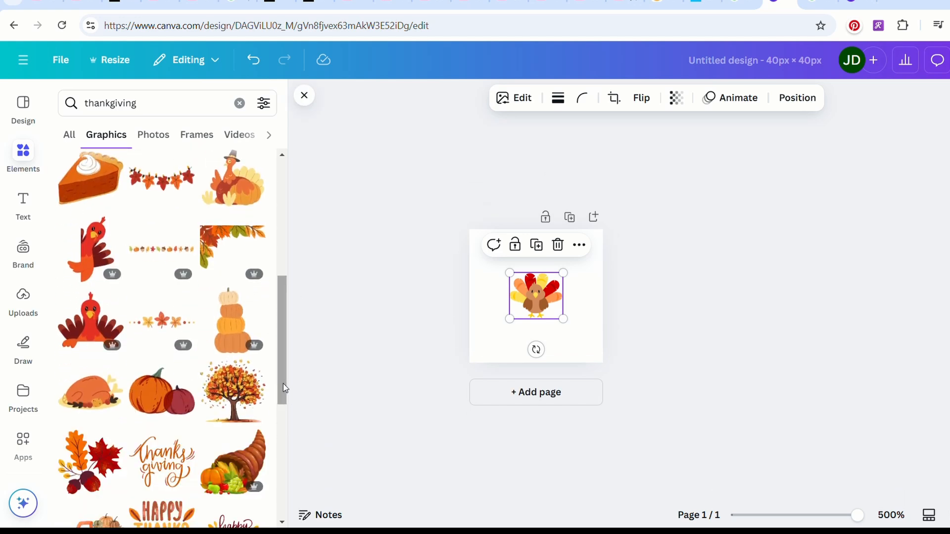
scroll(283, 423, down, 1)
scroll(283, 424, down, 5)
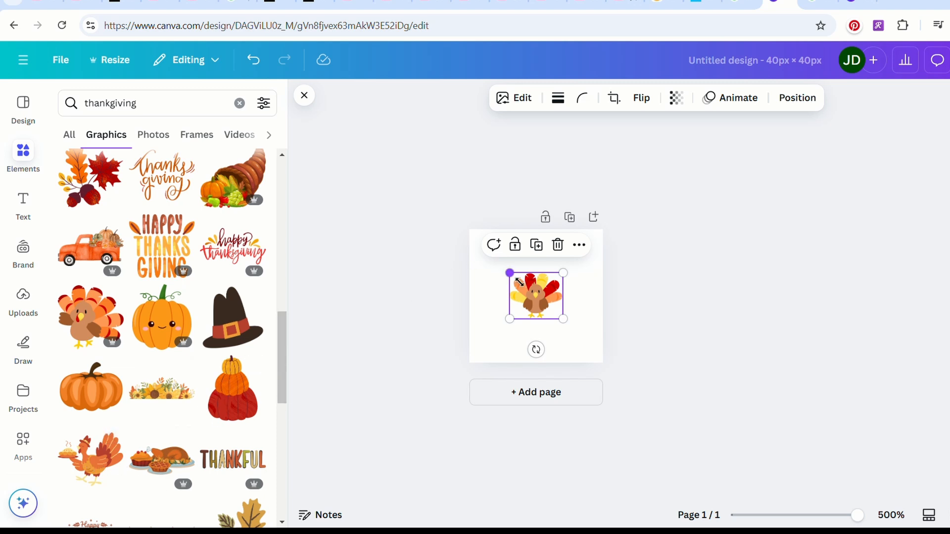
drag(518, 282, 478, 246)
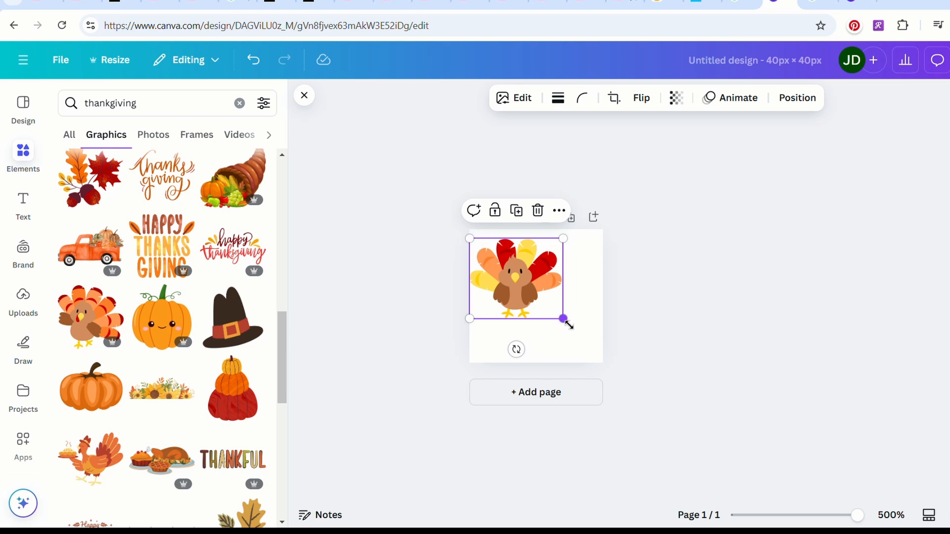
drag(570, 327, 622, 372)
click(536, 297)
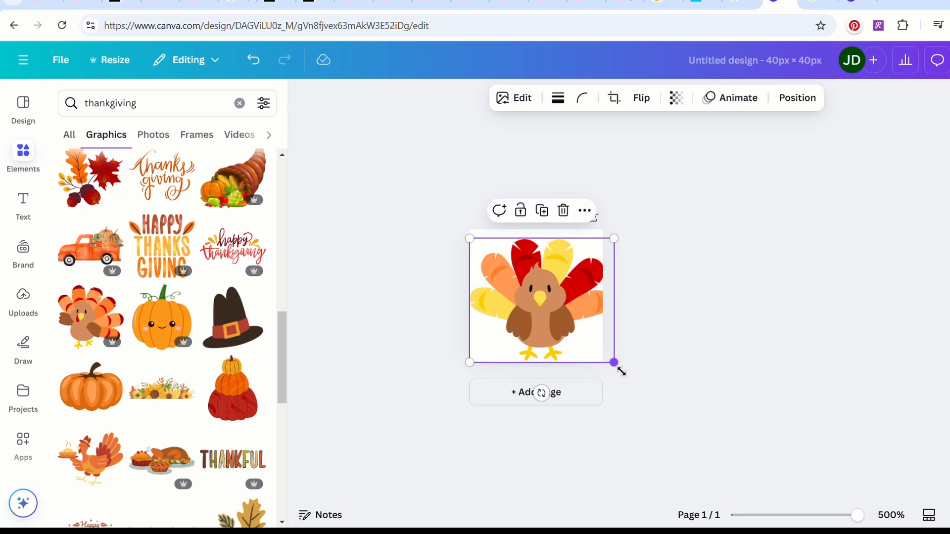
drag(480, 246, 470, 239)
drag(527, 304, 529, 308)
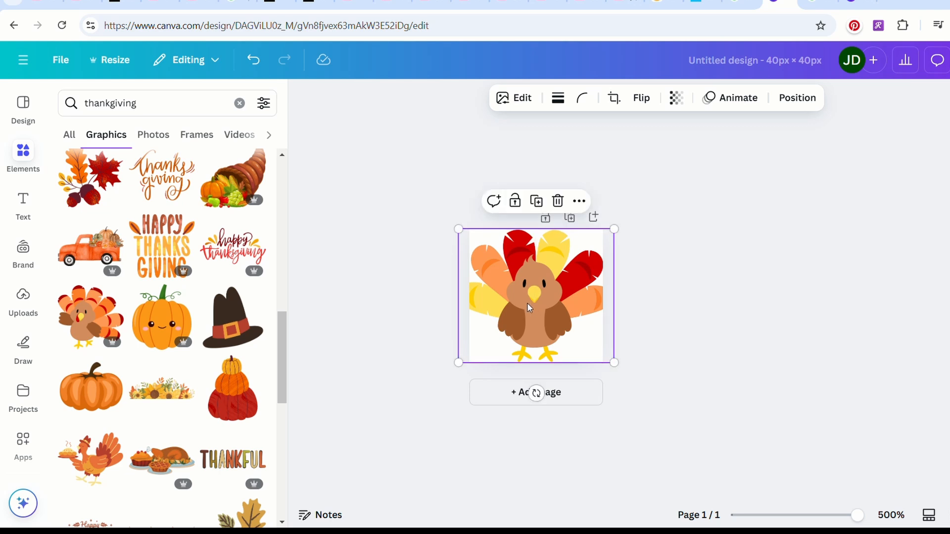
Adjust the turkey graphic to temperature 8, contrast 17, shadows 15 and saturation 32.
click(529, 108)
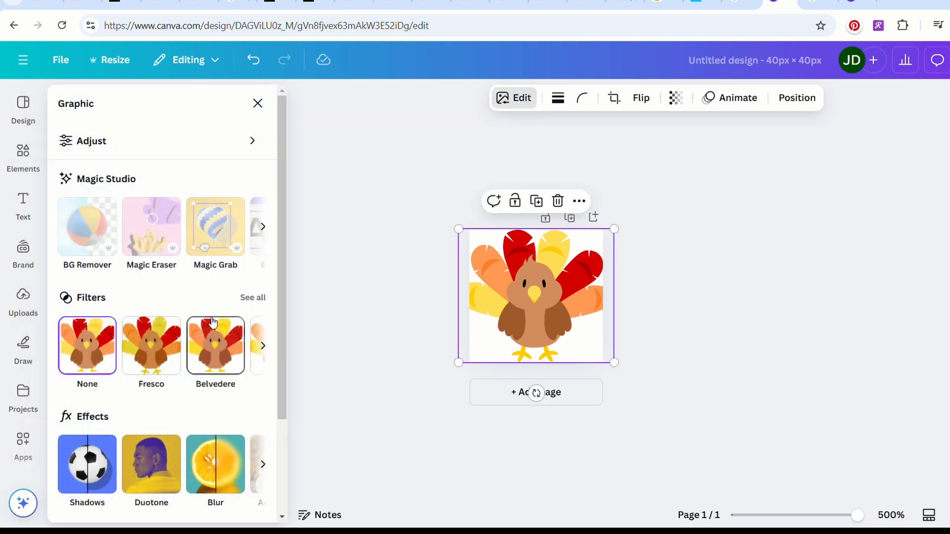
click(252, 142)
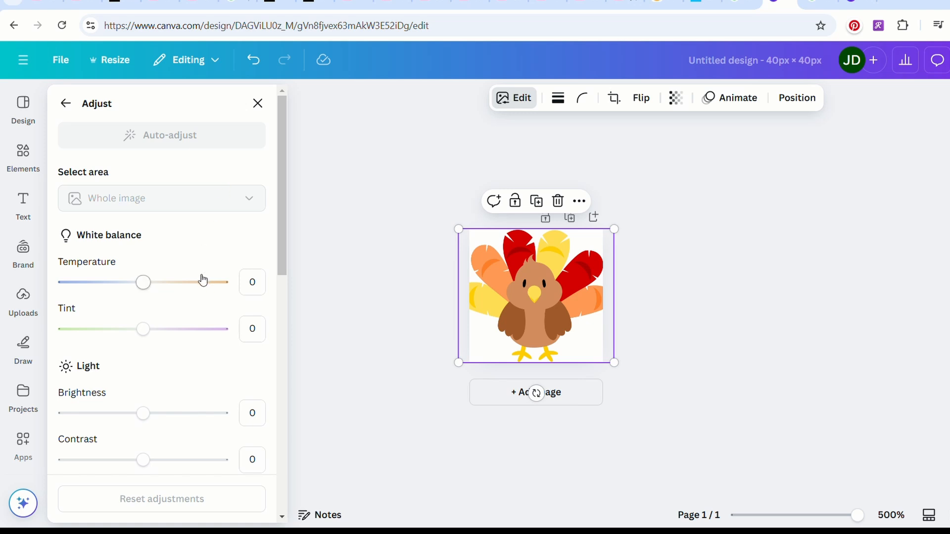
drag(151, 288, 154, 290)
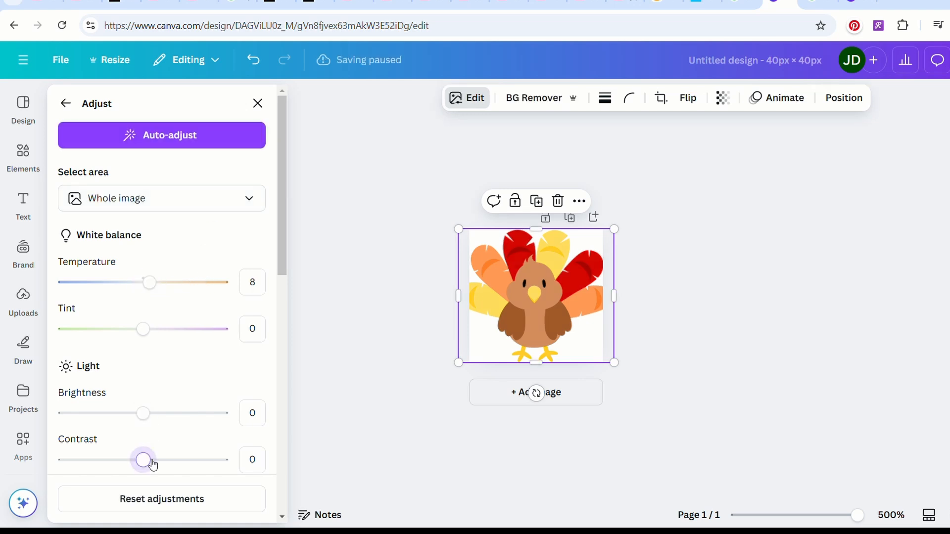
drag(146, 461, 163, 462)
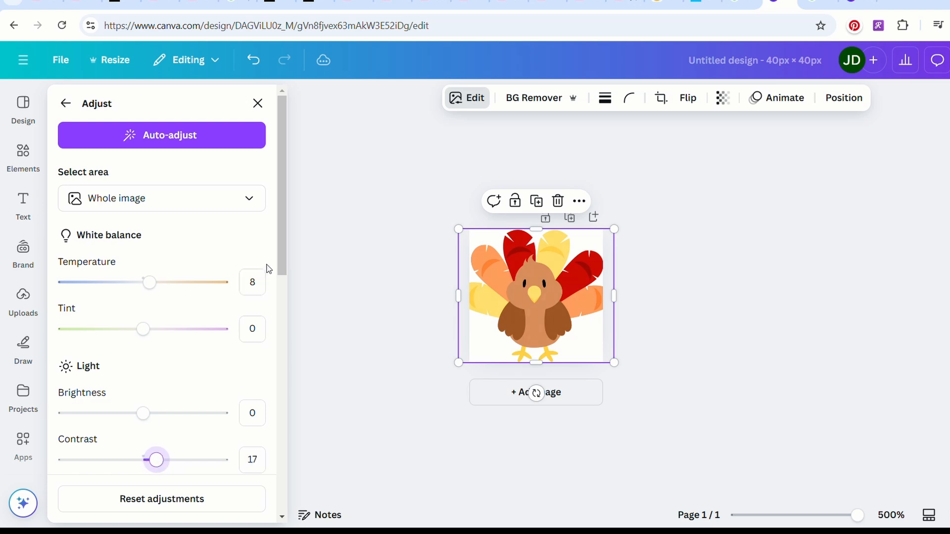
scroll(283, 258, down, 5)
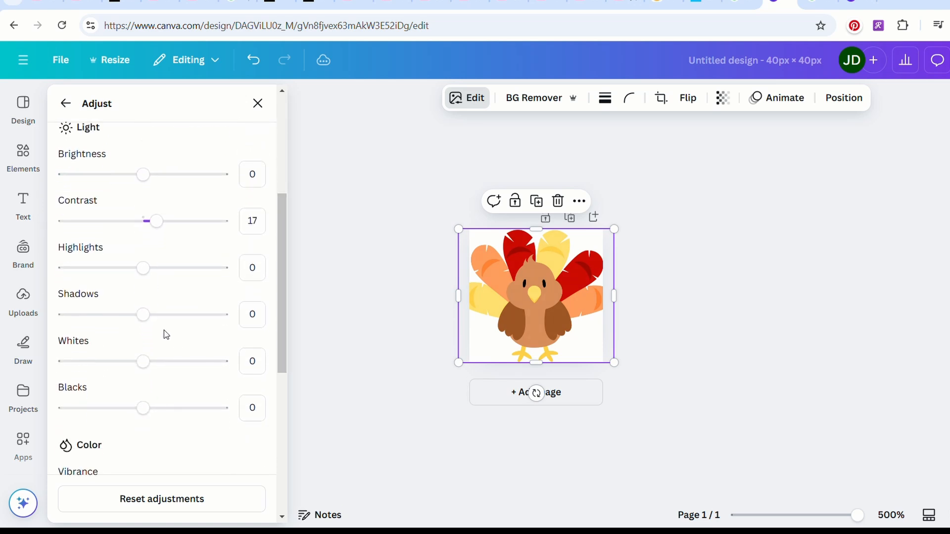
mouse_move(146, 321)
mouse_down()
mouse_move(133, 319)
mouse_move(156, 322)
mouse_up()
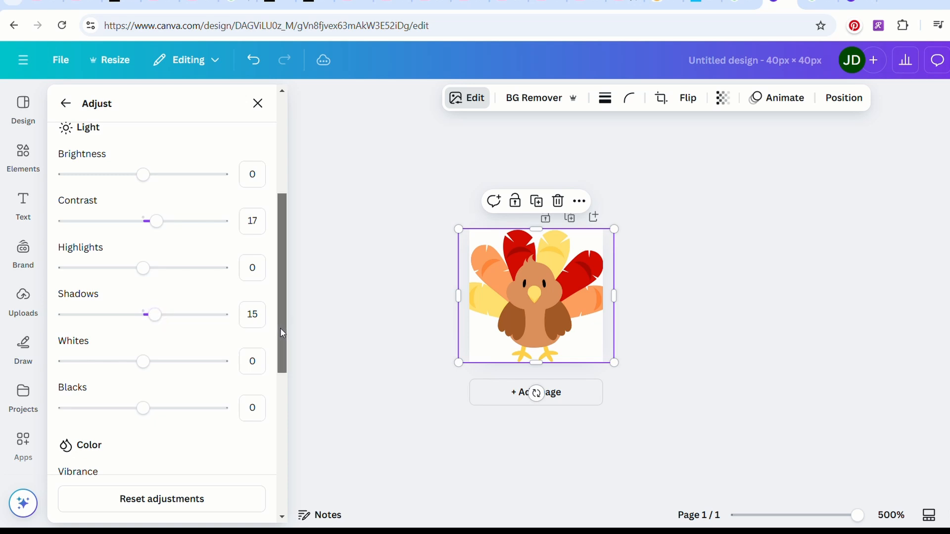
scroll(280, 328, down, 4)
drag(145, 356, 171, 360)
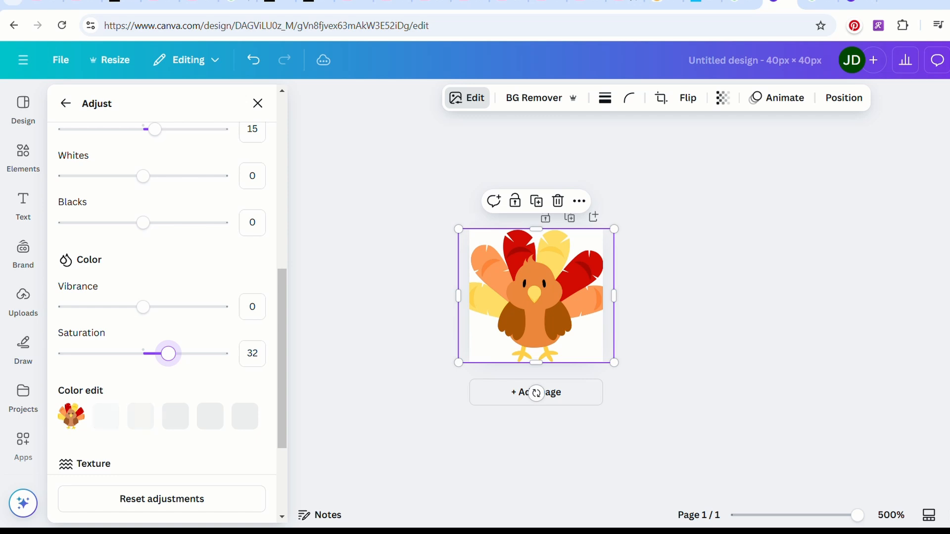
Download the turkey design as a PNG with a transparent background.
click(949, 60)
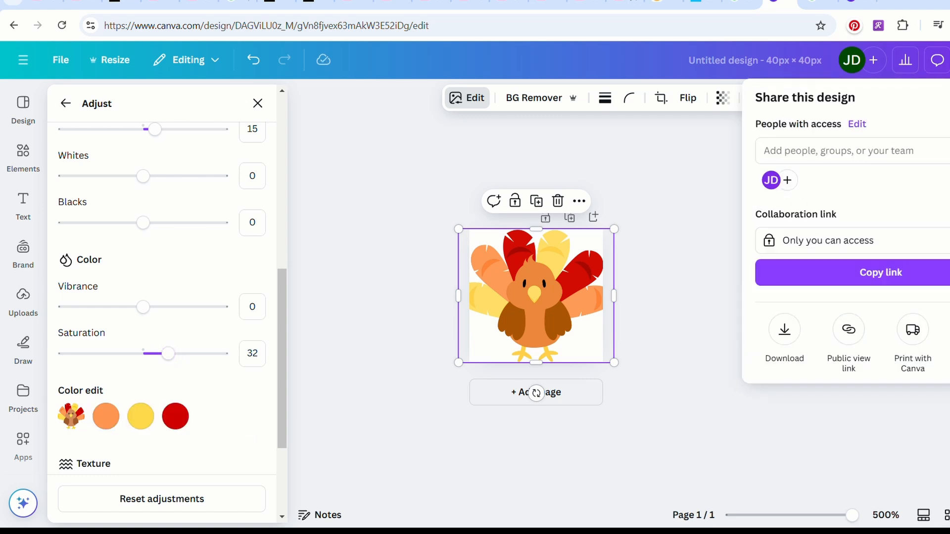
click(784, 330)
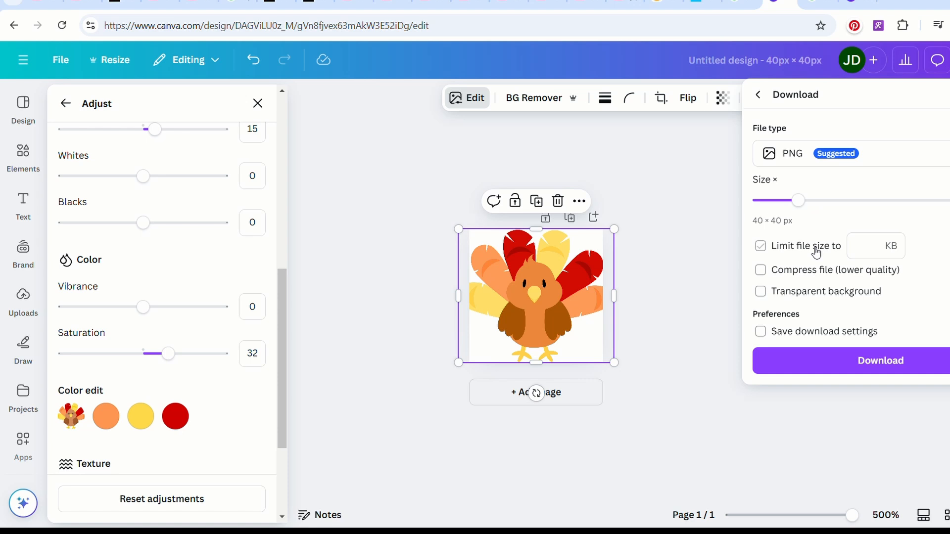
click(761, 292)
click(807, 365)
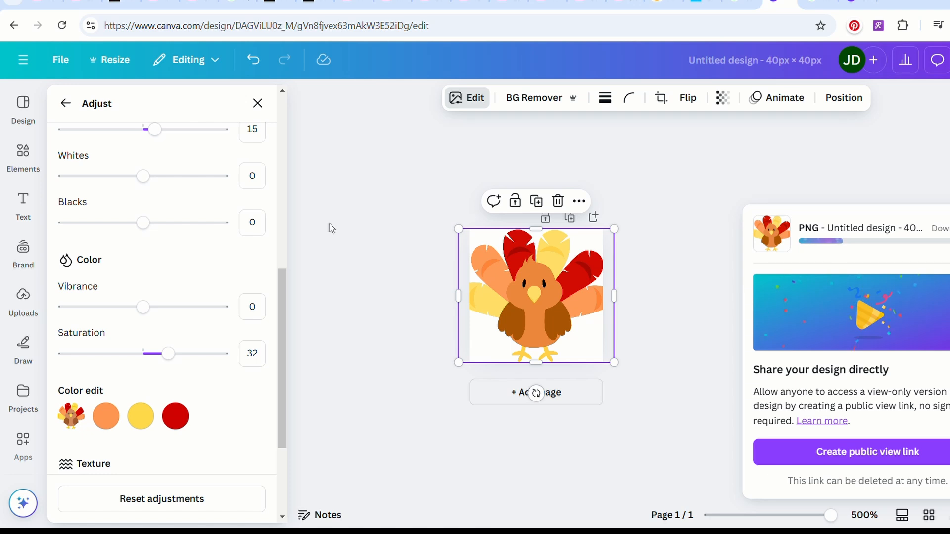
Delete the turkey from the page and insert the pumpkin pie slice graphic with whipped cream.
click(559, 201)
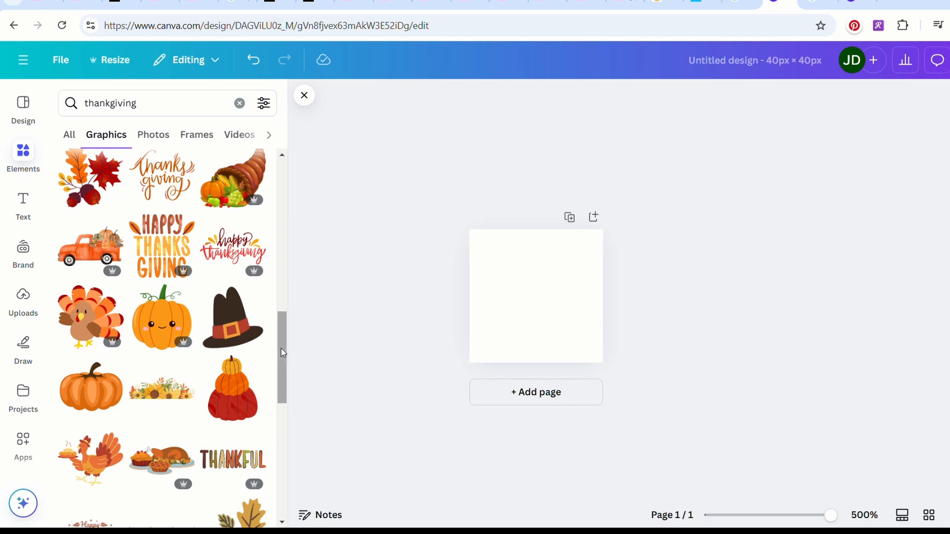
drag(289, 366, 292, 271)
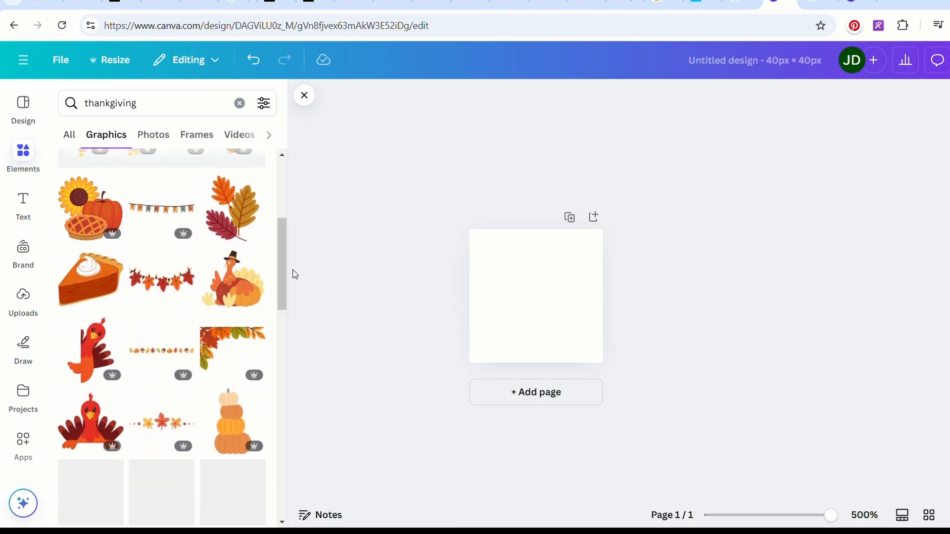
click(102, 283)
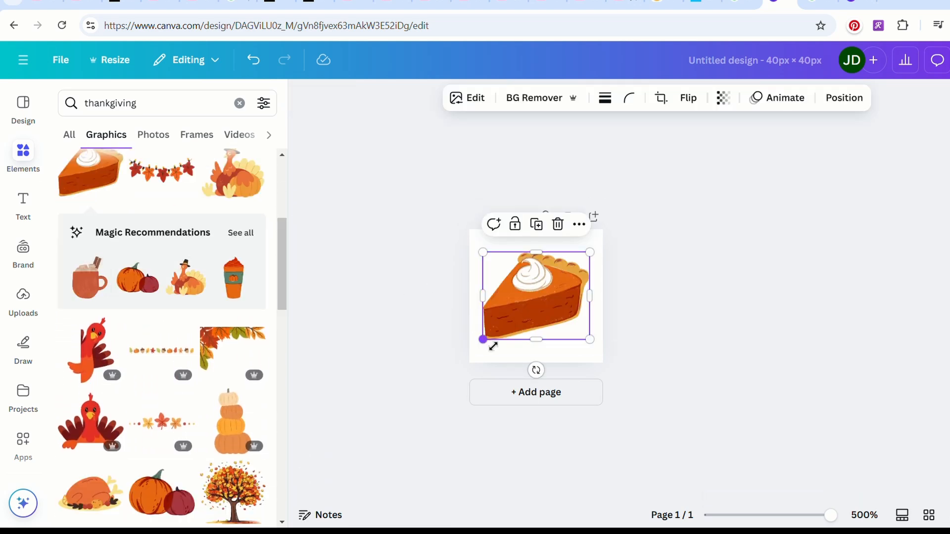
Enlarge the pie slice to fill the page and rotate it slightly counterclockwise.
drag(493, 346, 476, 355)
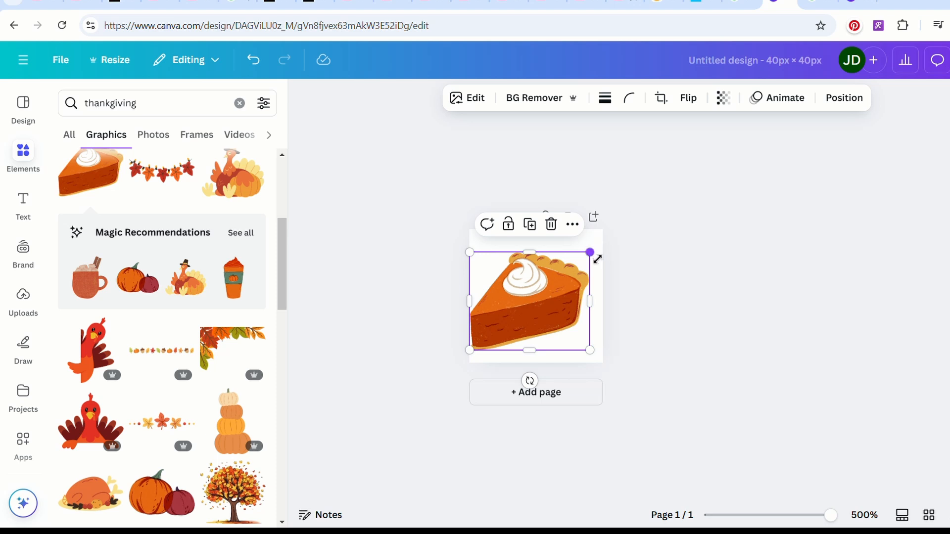
drag(598, 259, 612, 234)
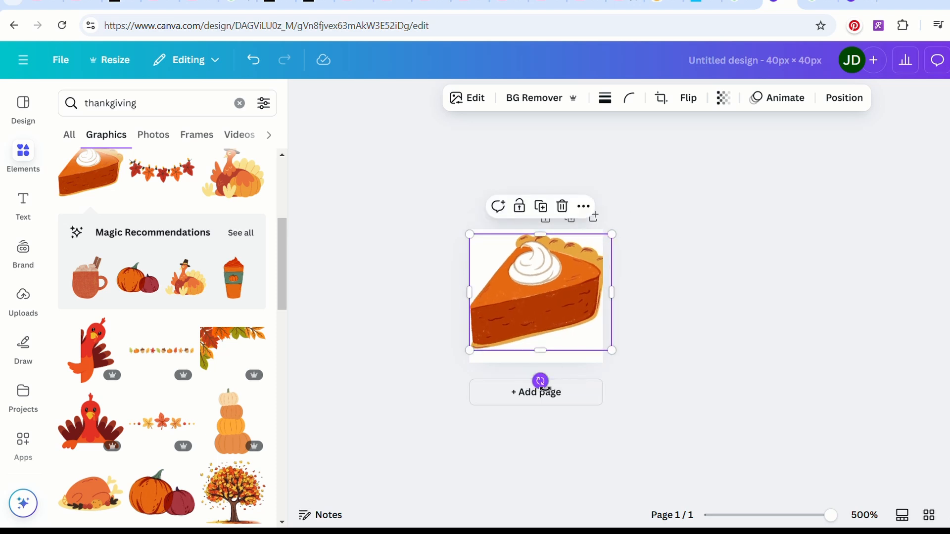
mouse_move(540, 381)
mouse_down()
mouse_move(573, 410)
mouse_move(549, 382)
mouse_up()
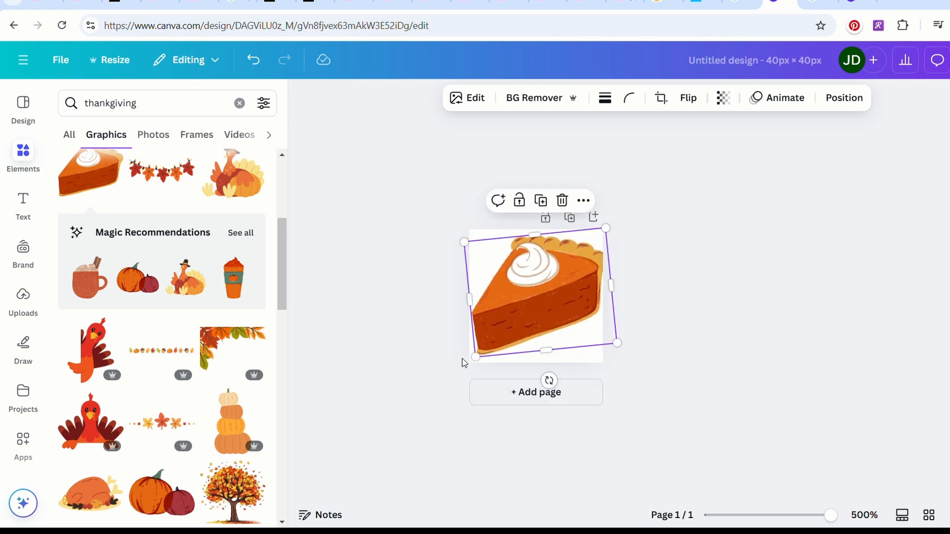
drag(484, 366, 480, 374)
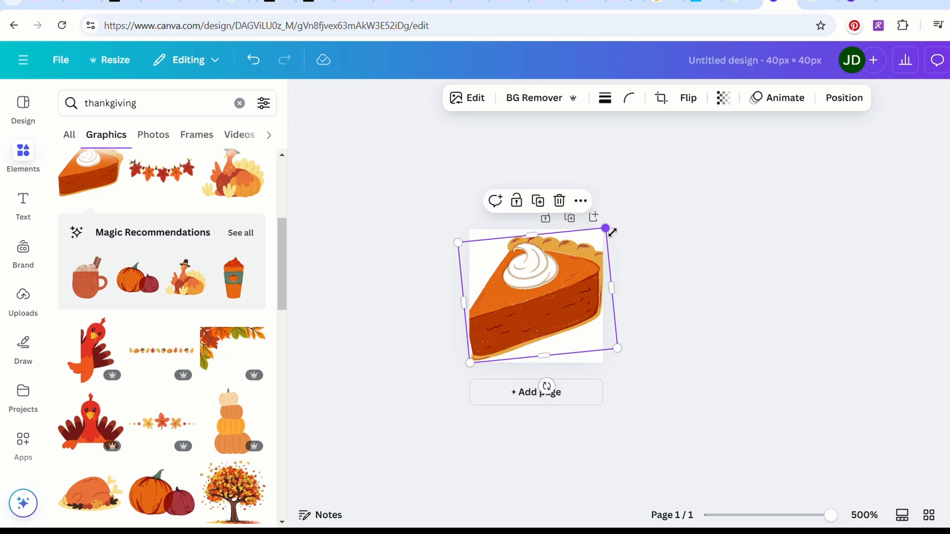
drag(612, 232, 615, 229)
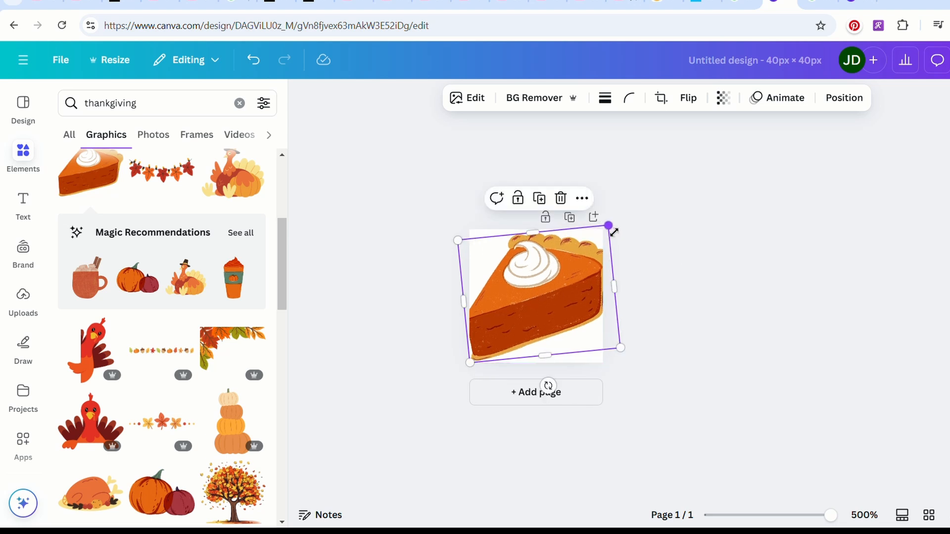
Adjust the pie slice graphic to temperature 12 and saturation 31.
click(471, 97)
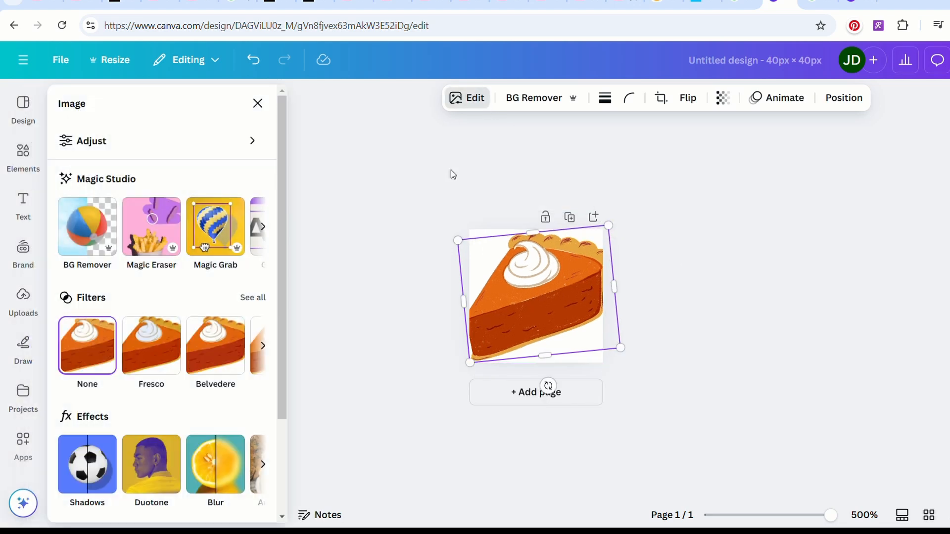
click(256, 145)
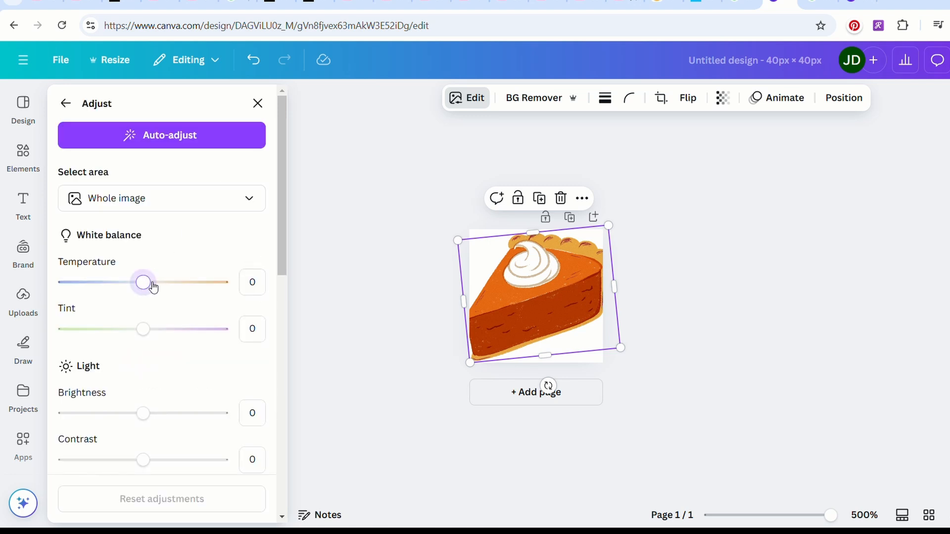
drag(146, 287, 157, 287)
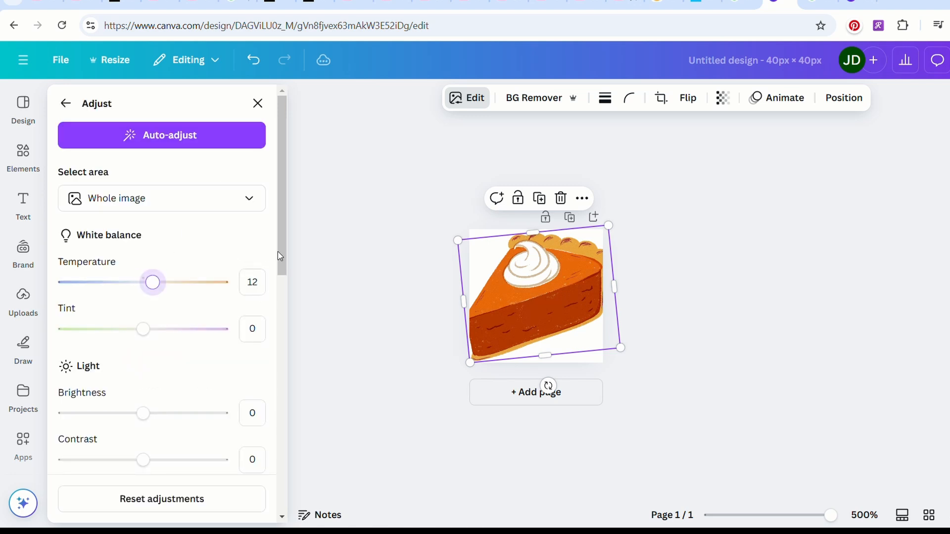
drag(280, 255, 290, 439)
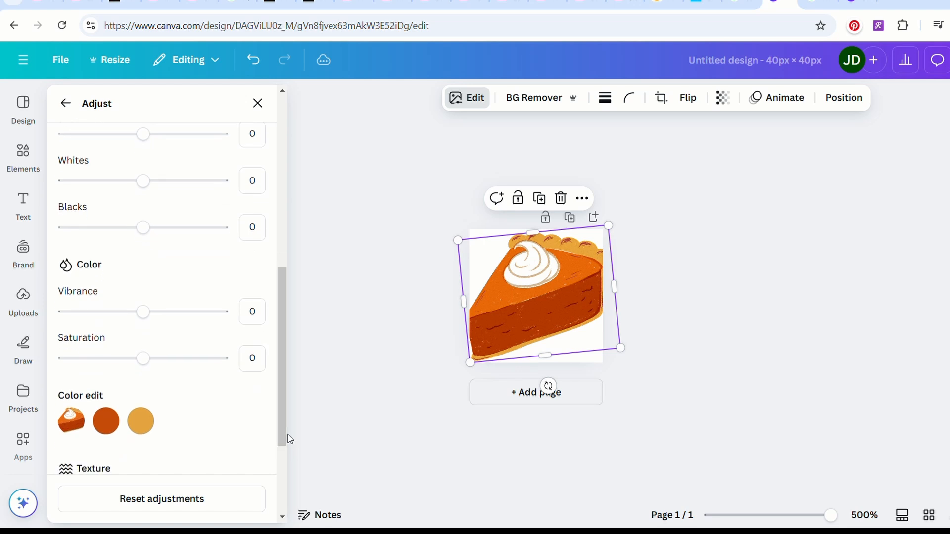
drag(147, 360, 168, 360)
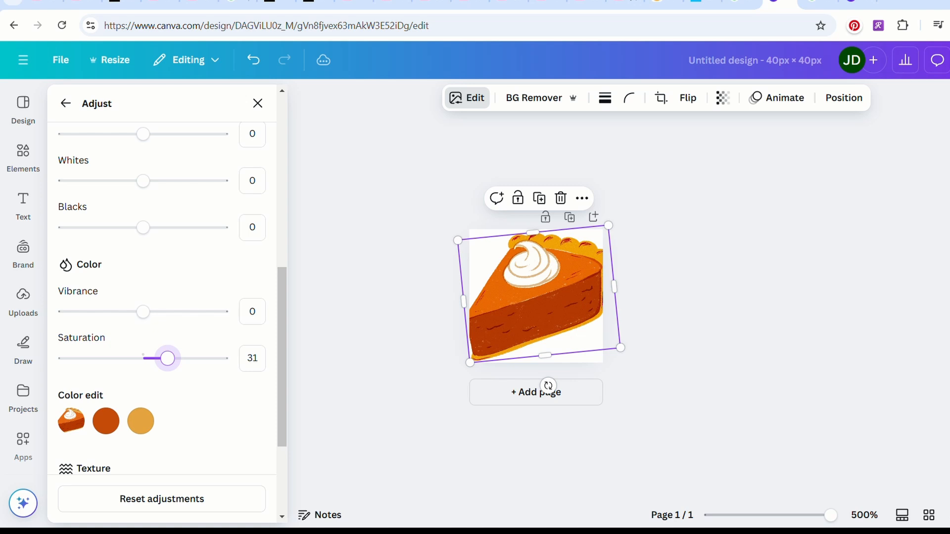
Download the pie slice design as a PNG with a transparent background.
click(948, 60)
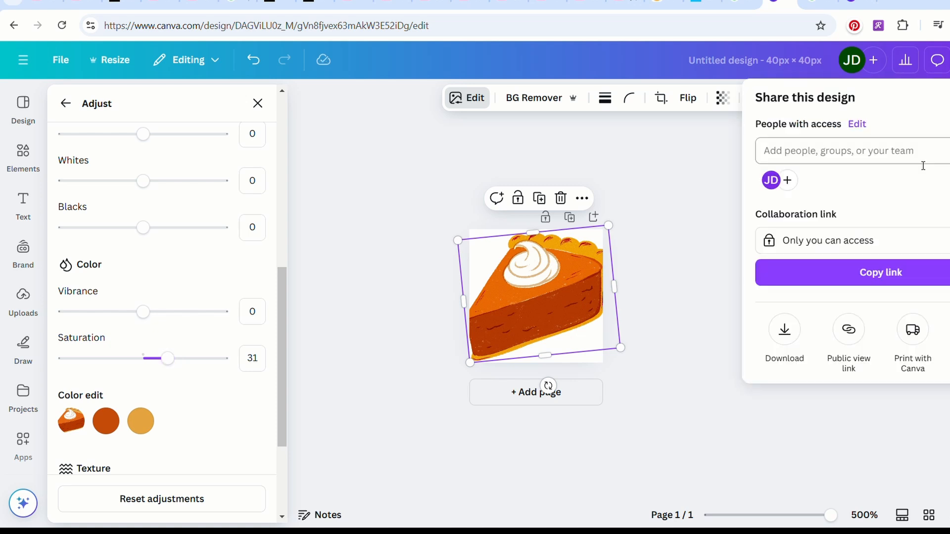
click(782, 327)
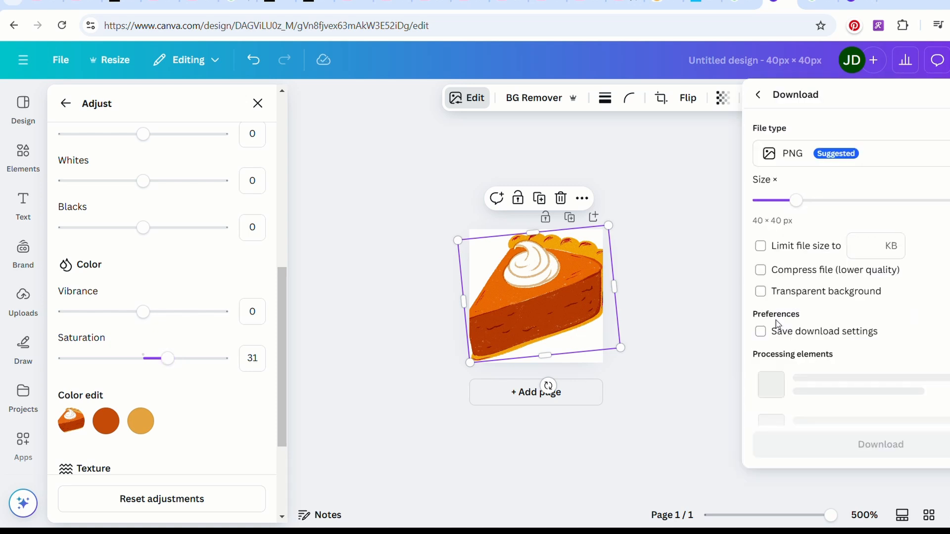
click(763, 293)
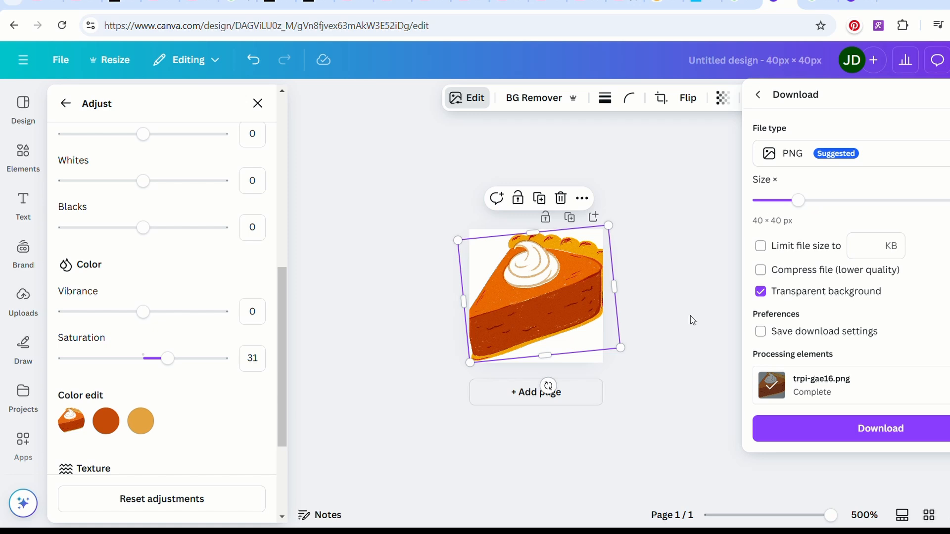
click(776, 429)
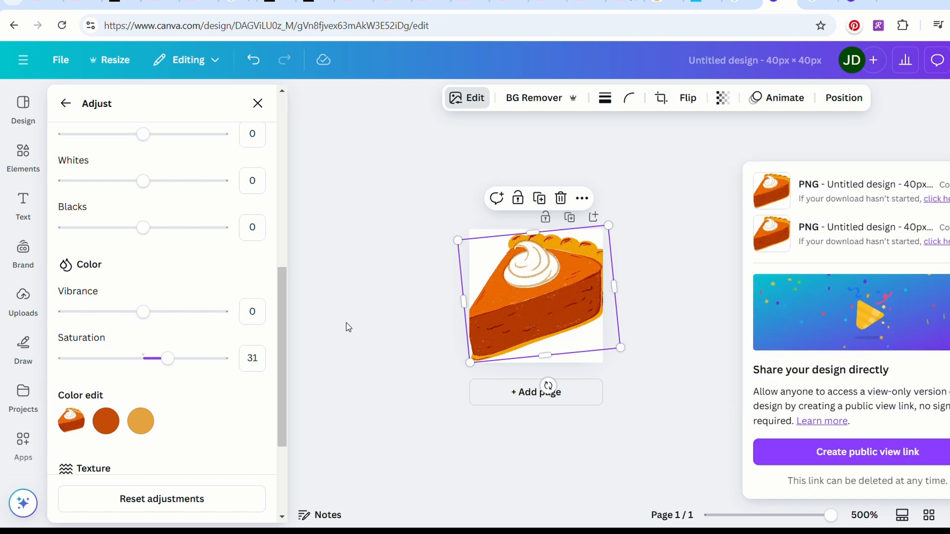
Delete the pie slice from the page and insert the smiling pumpkin graphic with curly vines.
click(560, 199)
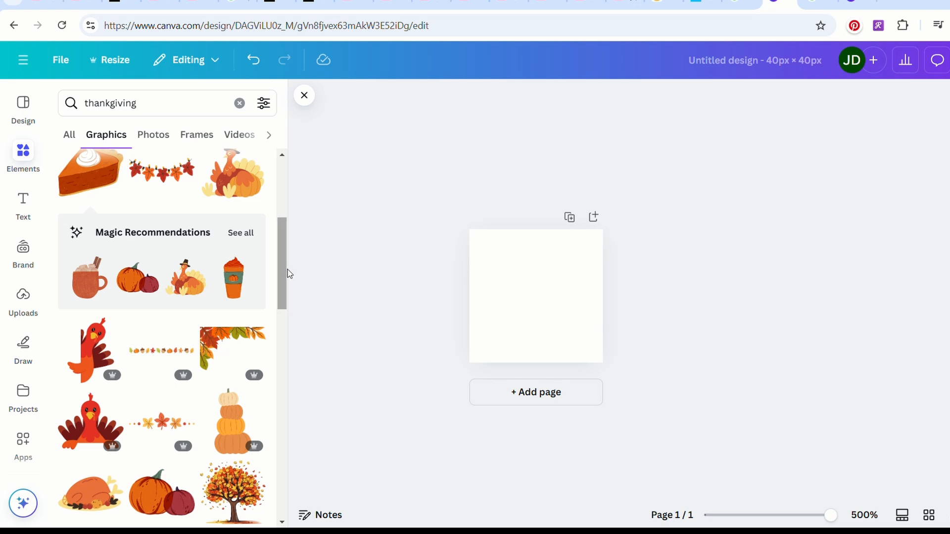
drag(286, 270, 281, 322)
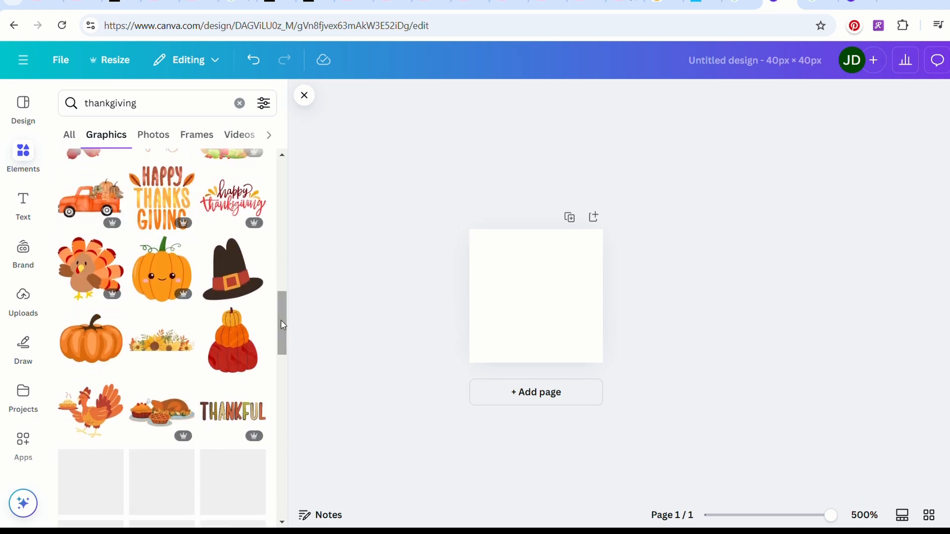
click(162, 282)
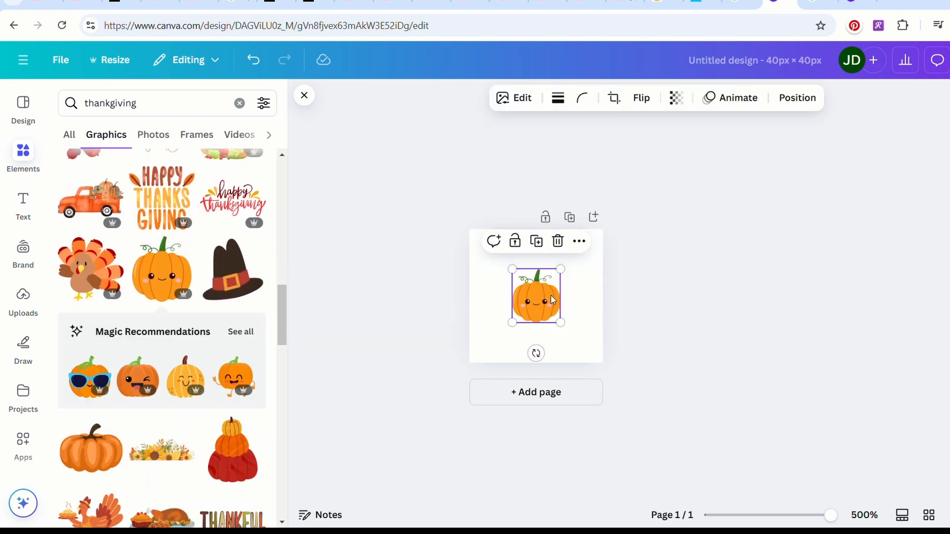
Enlarge the smiling pumpkin to fill the page, rotate it slightly counterclockwise and nudge it into place.
drag(512, 269, 469, 221)
drag(563, 326, 623, 362)
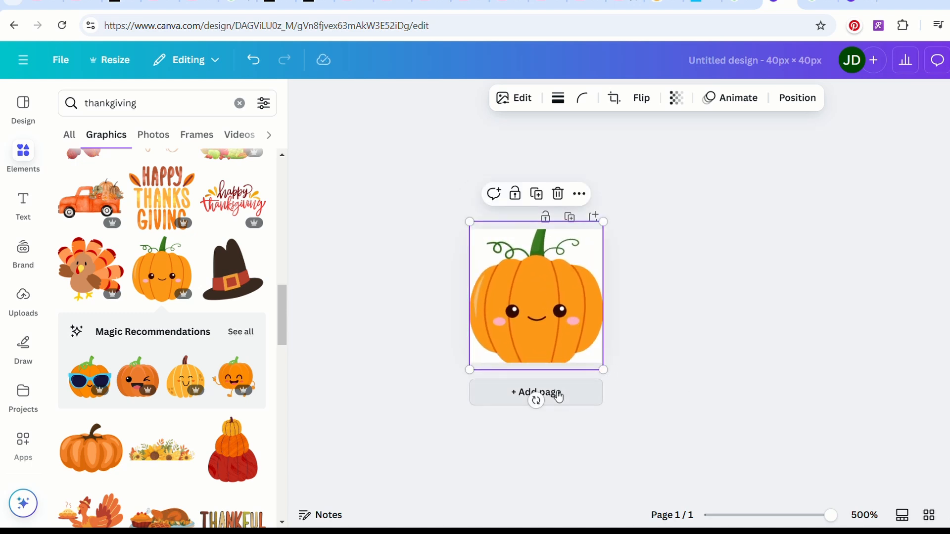
drag(537, 401, 570, 435)
drag(465, 227, 473, 230)
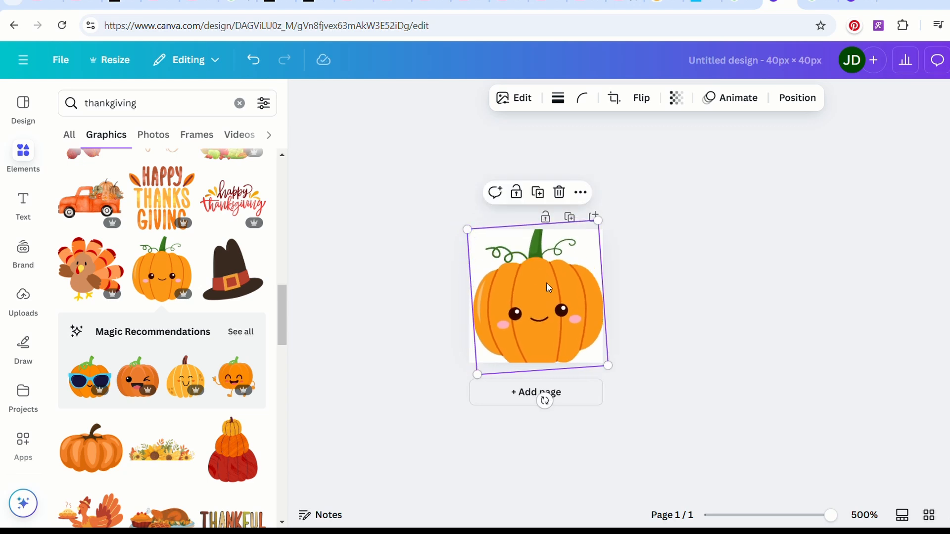
drag(548, 285, 548, 283)
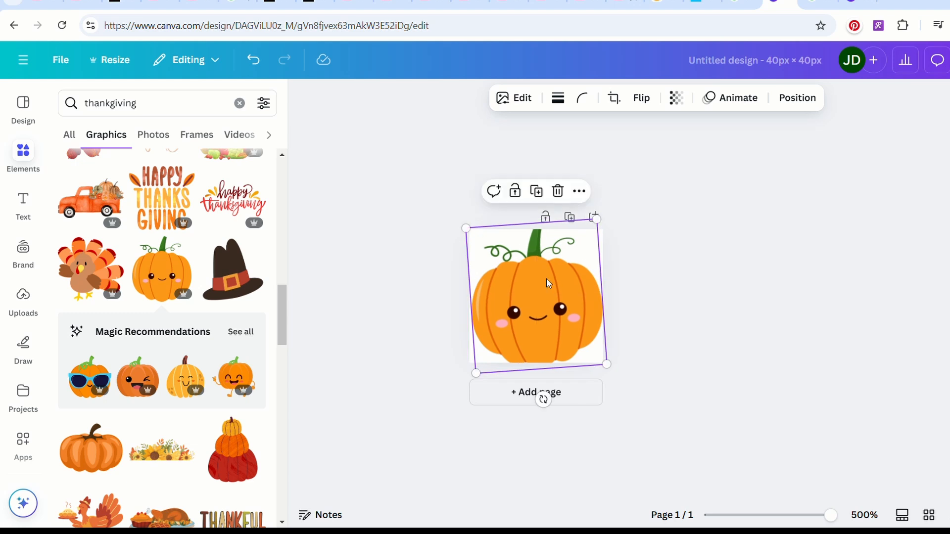
Adjust the pumpkin graphic to temperature 17 and contrast 12, and raise its saturation.
click(515, 98)
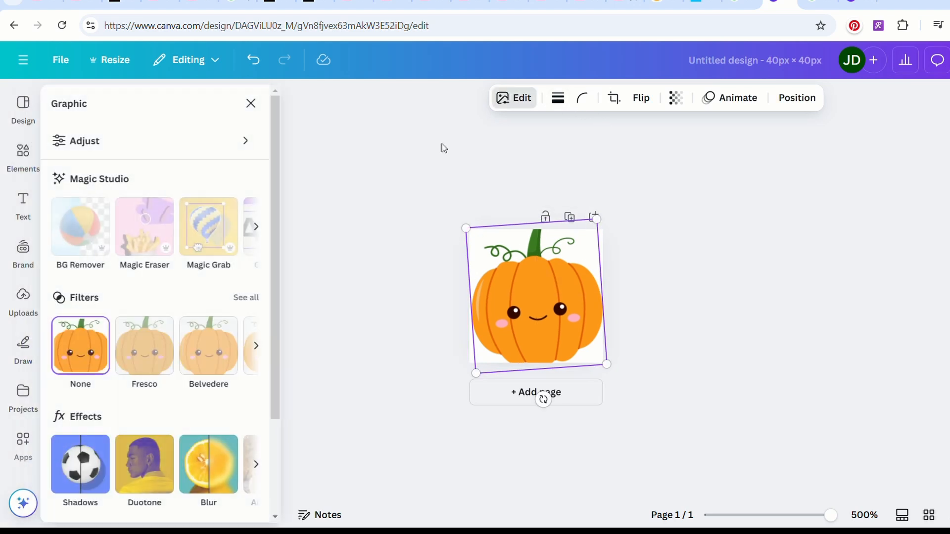
click(261, 145)
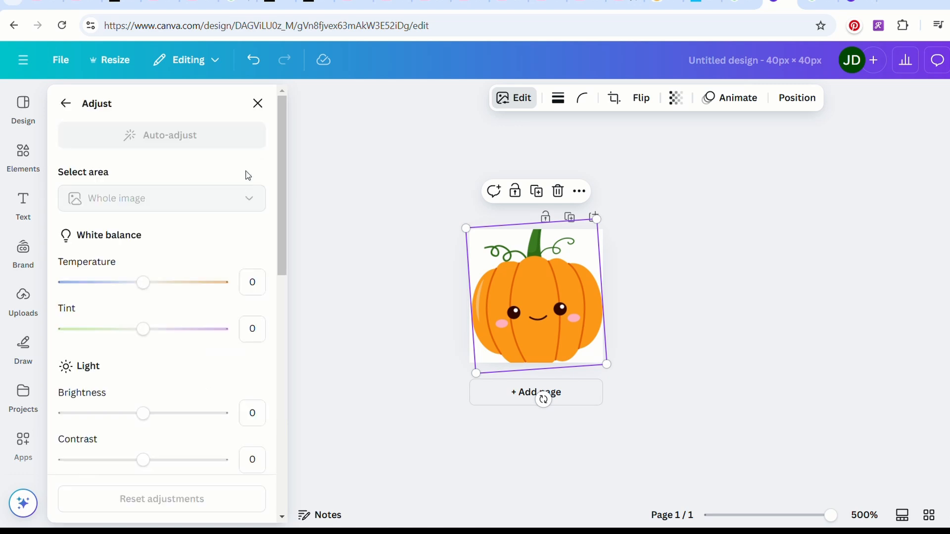
click(158, 282)
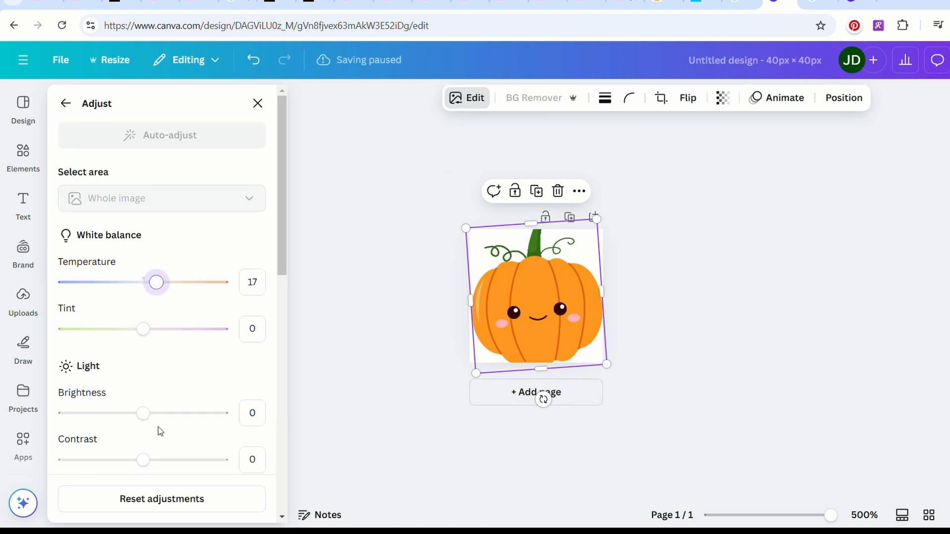
drag(151, 460, 153, 459)
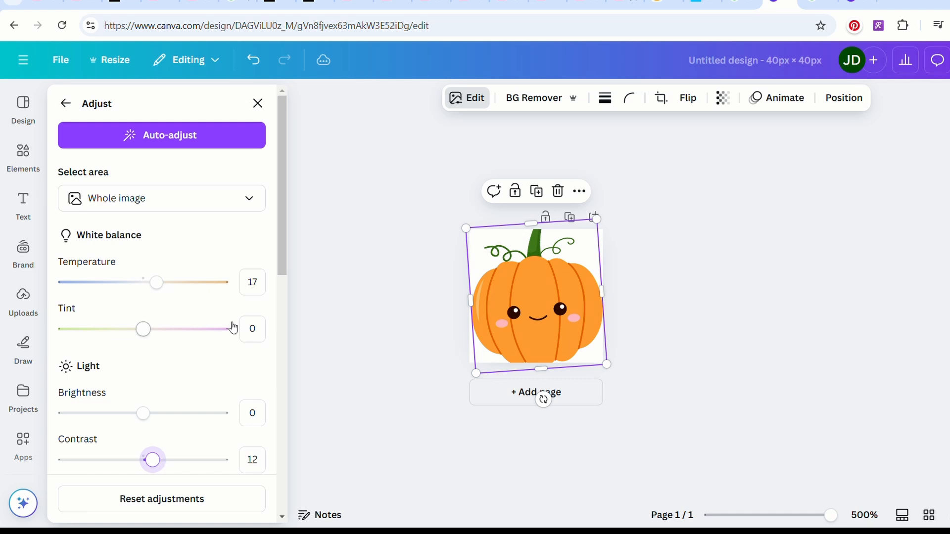
drag(282, 254, 273, 438)
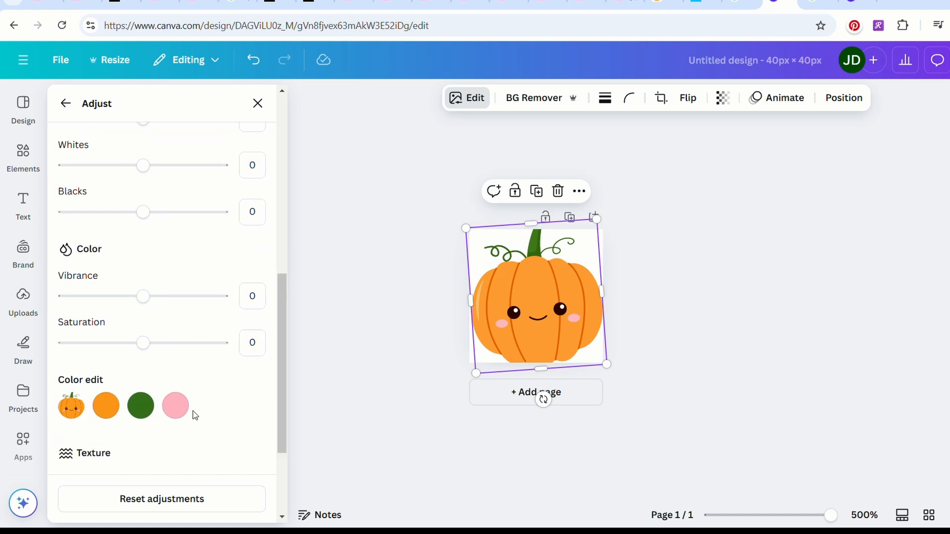
click(151, 344)
drag(152, 347, 164, 345)
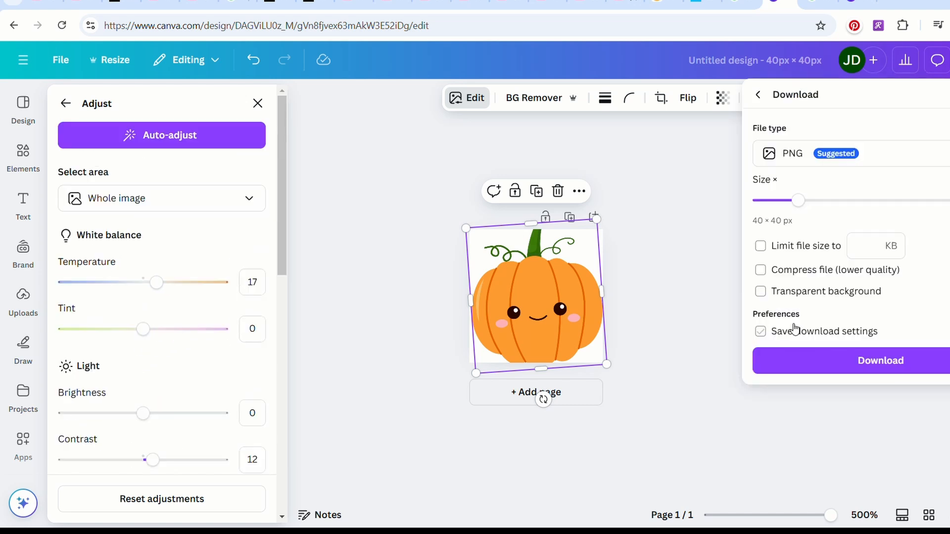
Download the pumpkin design as a PNG with a transparent background, and clear the pumpkin from the page.
click(761, 292)
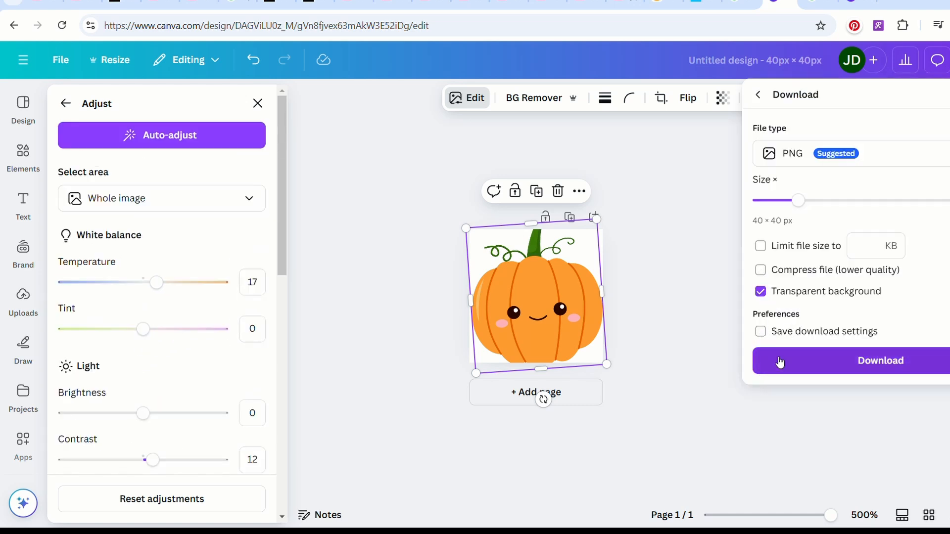
click(781, 361)
key(Delete)
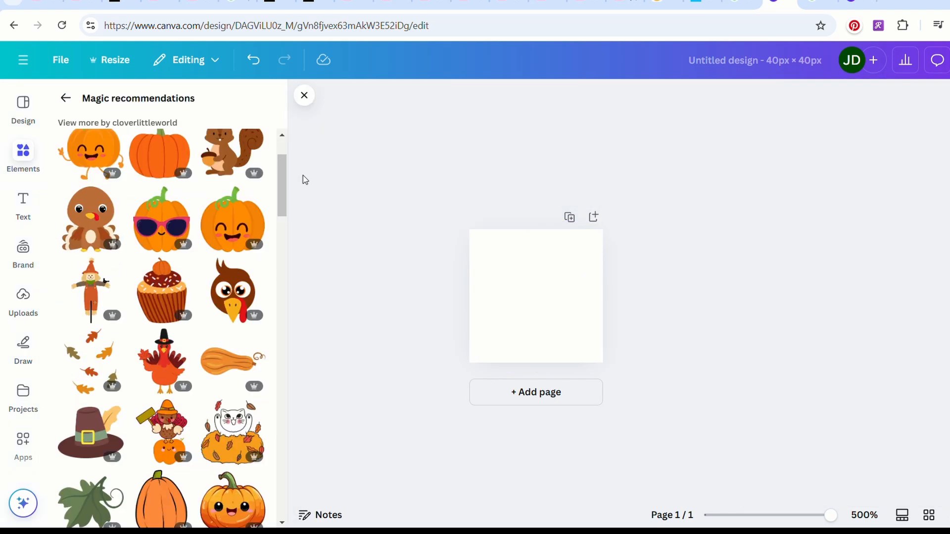
click(247, 306)
drag(508, 250, 488, 224)
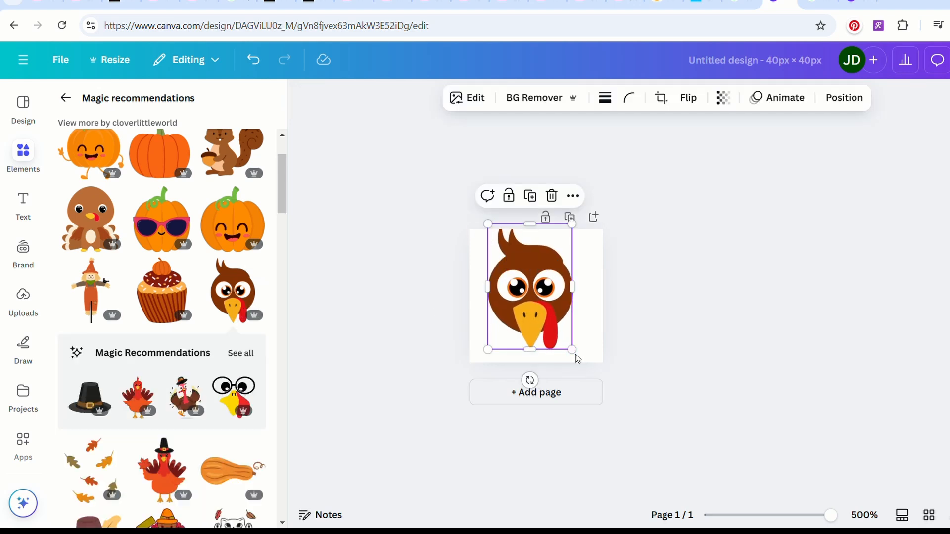
drag(583, 360, 591, 373)
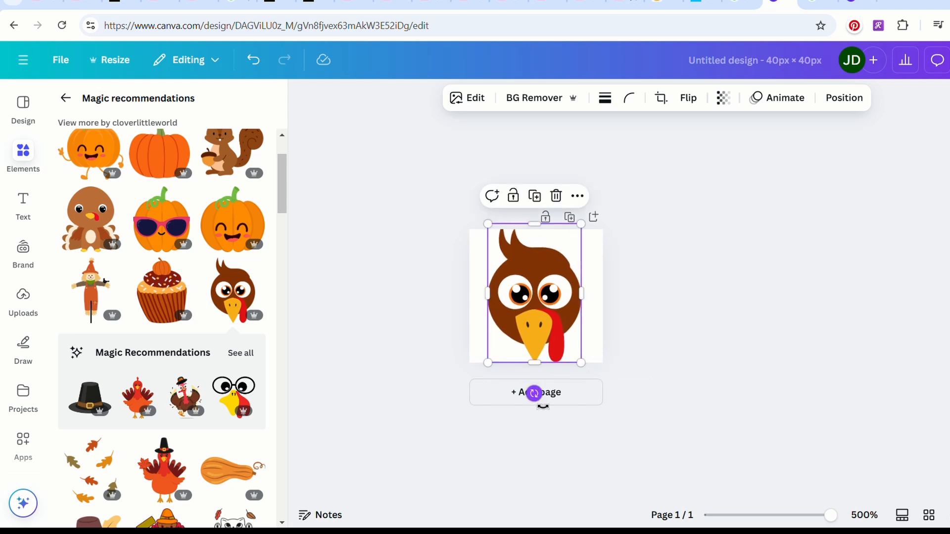
key(Delete)
Search the graphics for "warm socks".
click(154, 111)
key(ctrl+a)
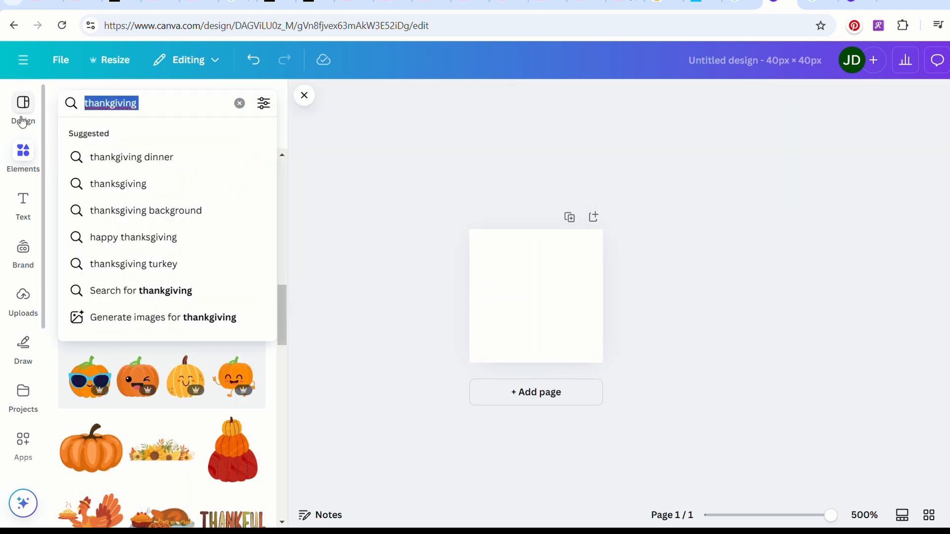
text(warm f)
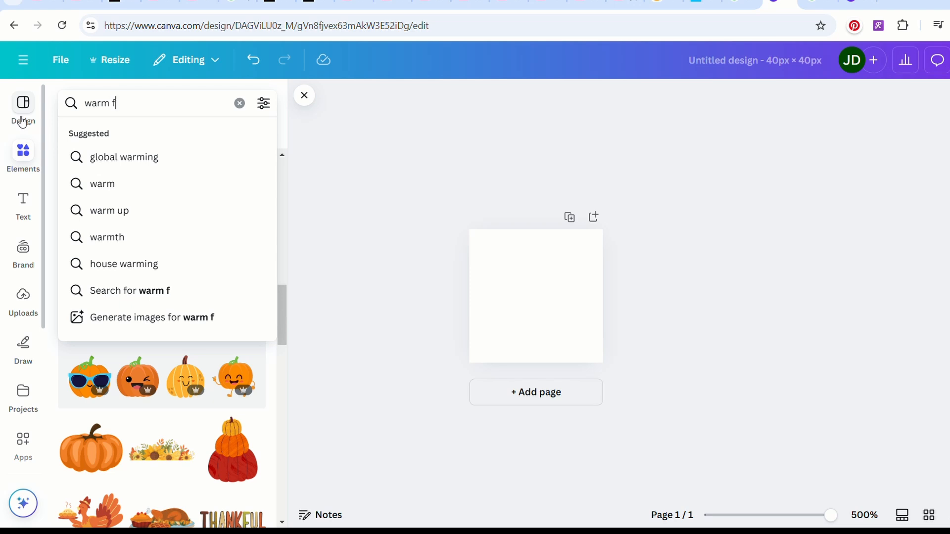
text(all)
key(BackSpace)
key(BackSpace)
key(BackSpace)
key(BackSpace)
key(BackSpace)
text(soc)
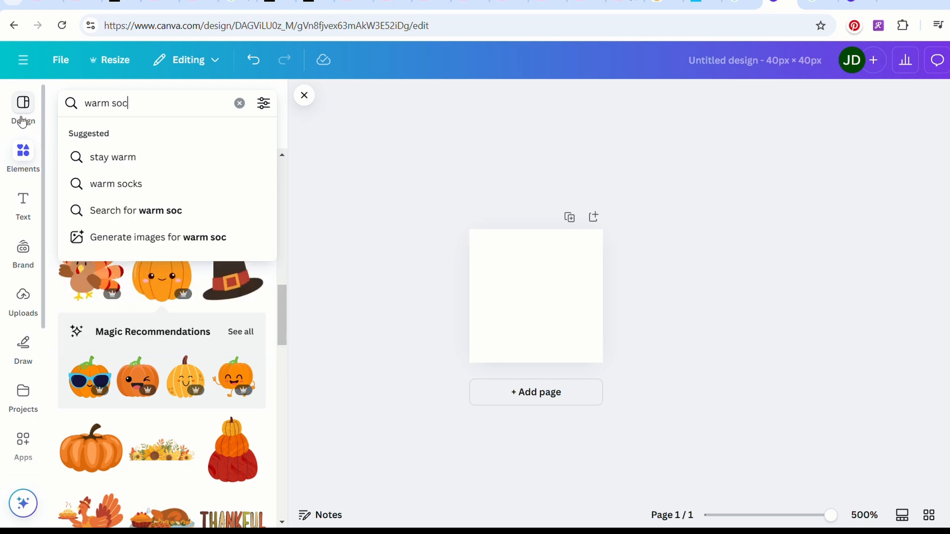
text(ks)
key(Return)
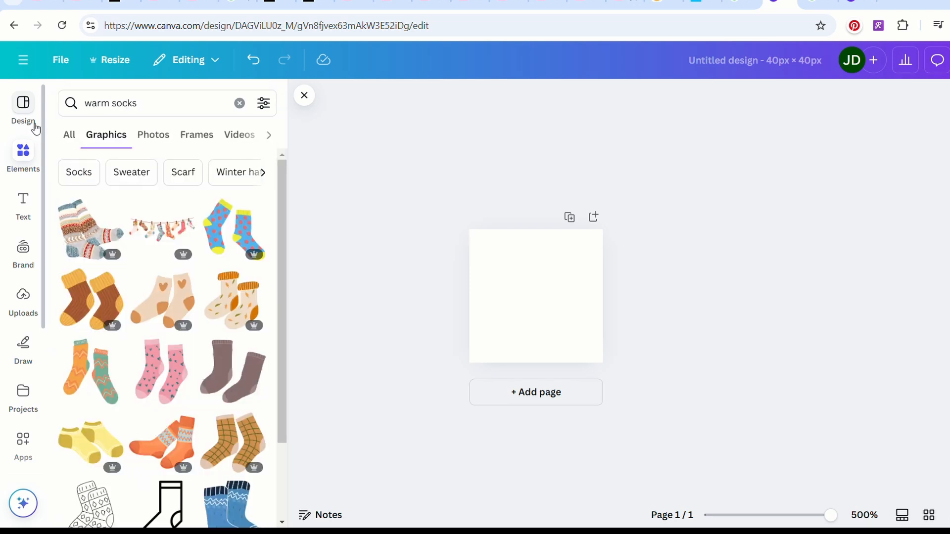
Browse the sock graphics and insert the pair of grey patterned knit socks on the page.
mouse_move(255, 207)
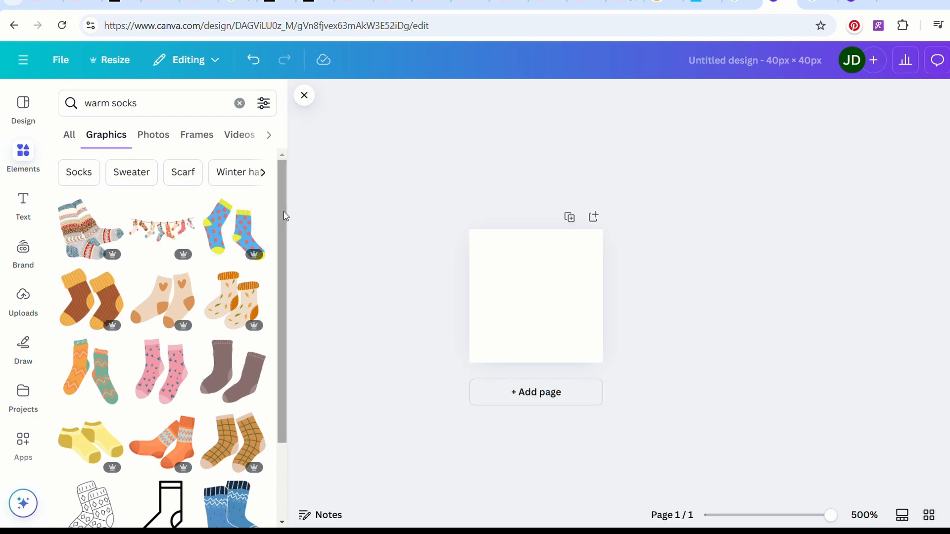
drag(283, 212, 291, 357)
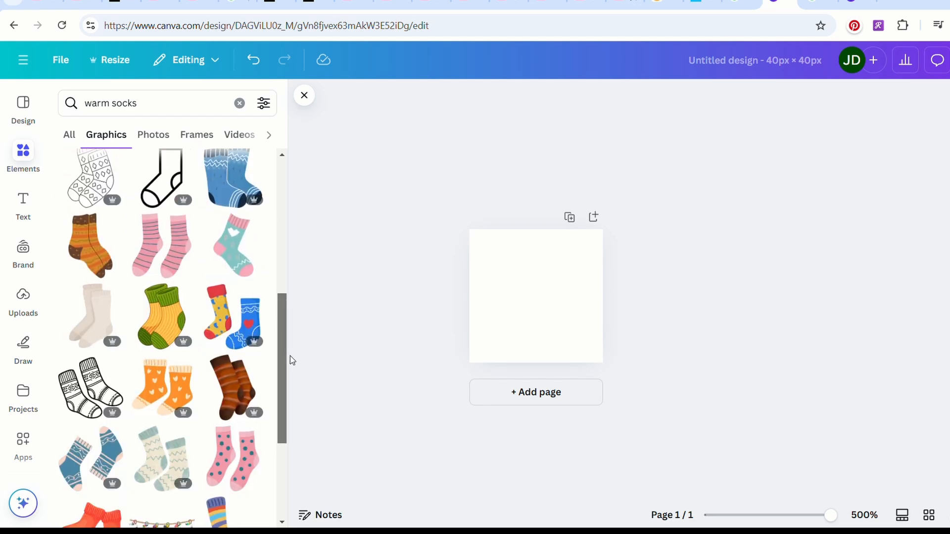
scroll(284, 406, down, 3)
scroll(286, 411, down, 5)
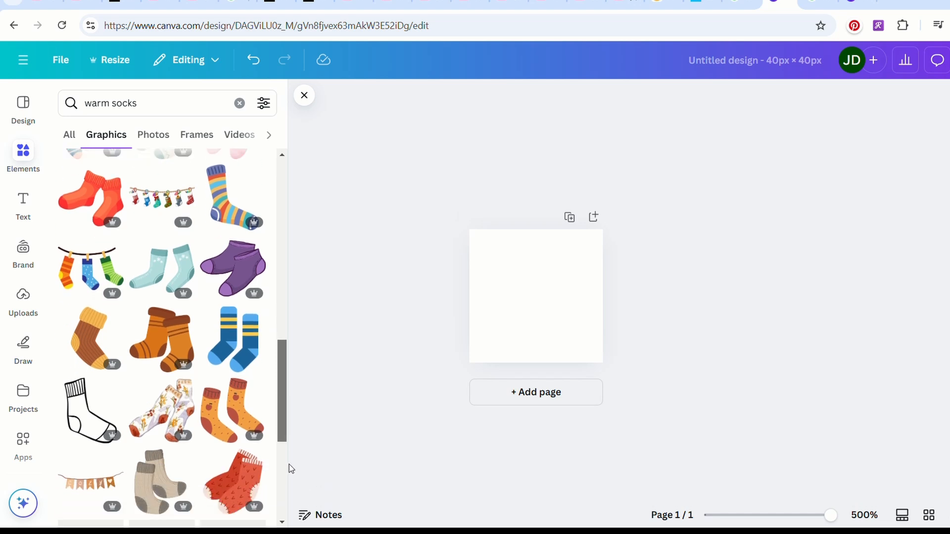
scroll(292, 485, down, 3)
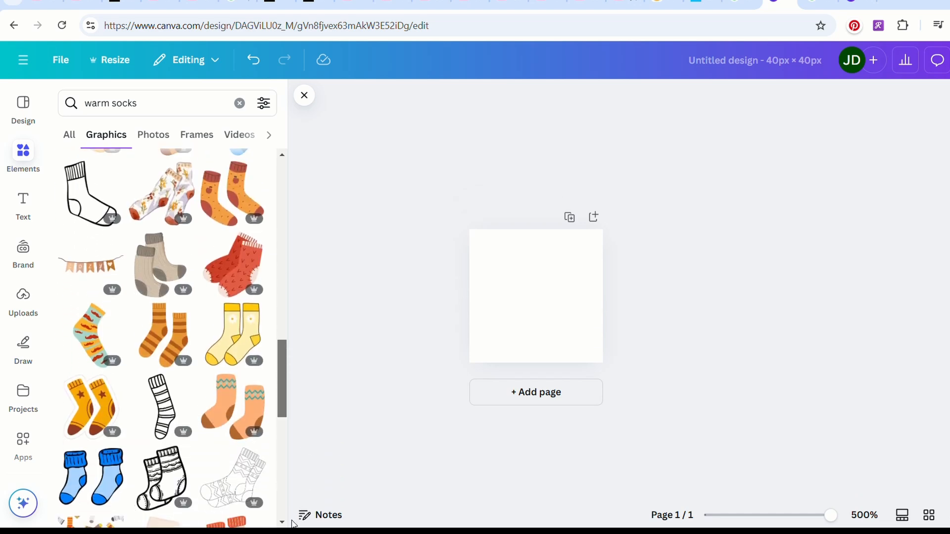
drag(292, 521, 268, 257)
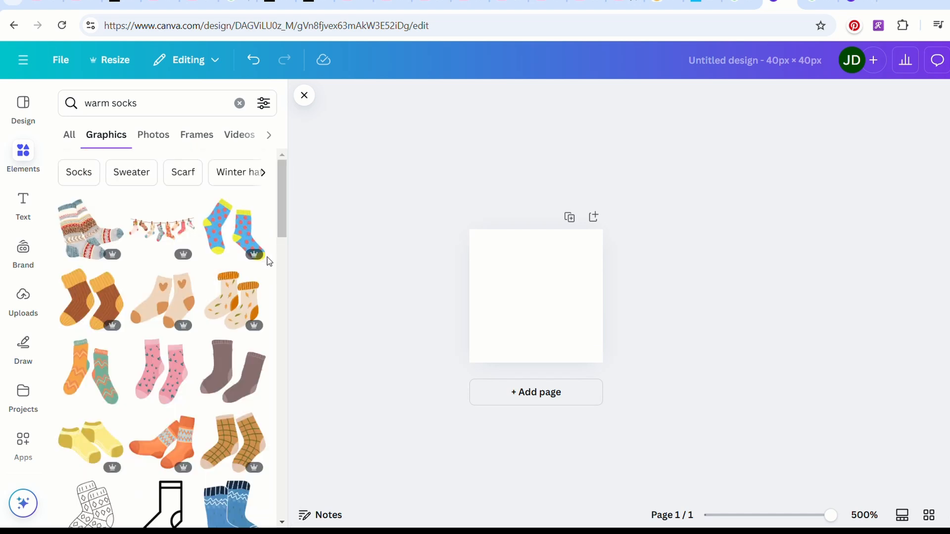
click(121, 245)
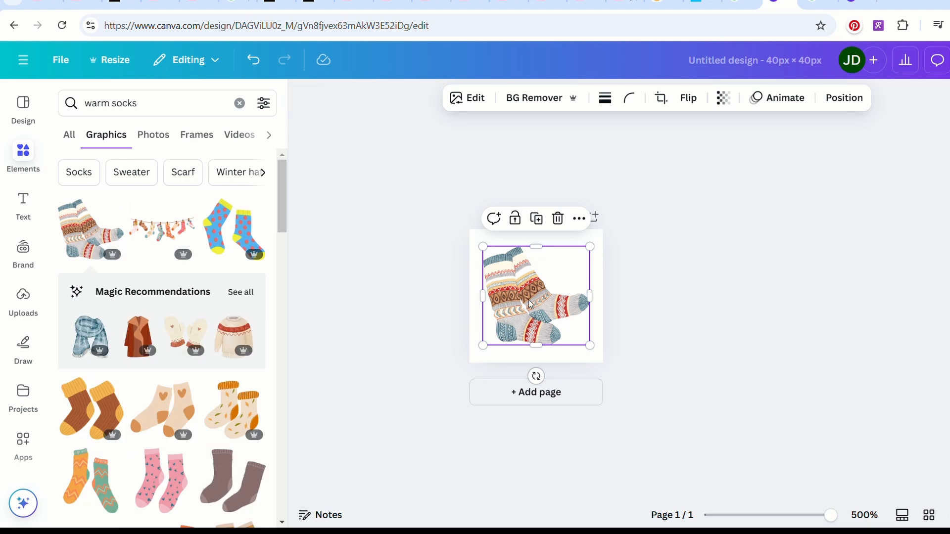
Enlarge the knit socks graphic to the full page width and centre it vertically on the page.
mouse_move(594, 247)
mouse_down()
mouse_move(609, 242)
mouse_move(604, 235)
mouse_up()
drag(491, 356, 483, 370)
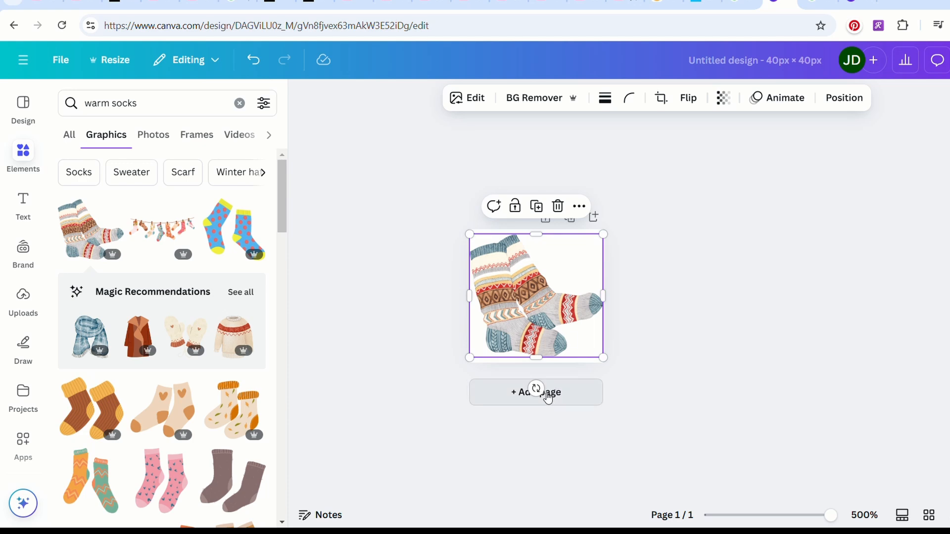
drag(538, 330, 538, 338)
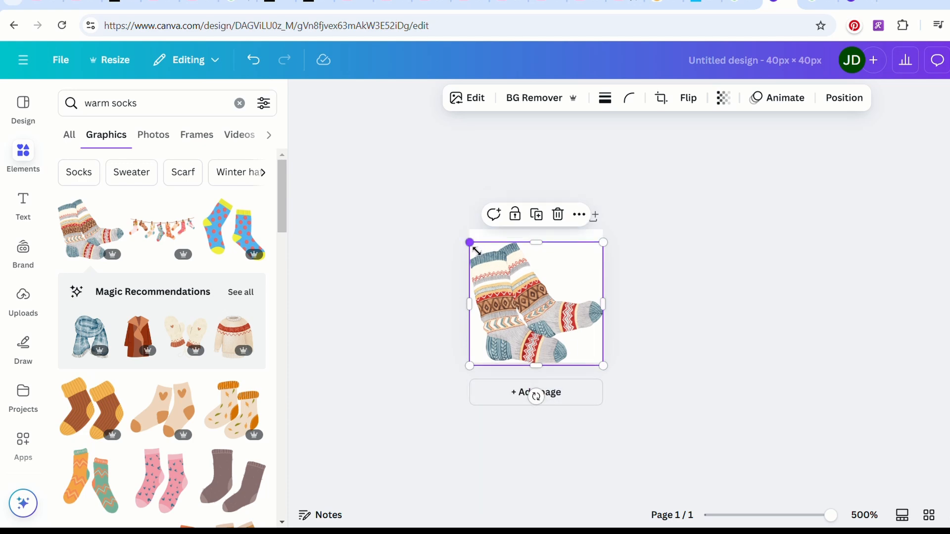
drag(476, 251, 471, 246)
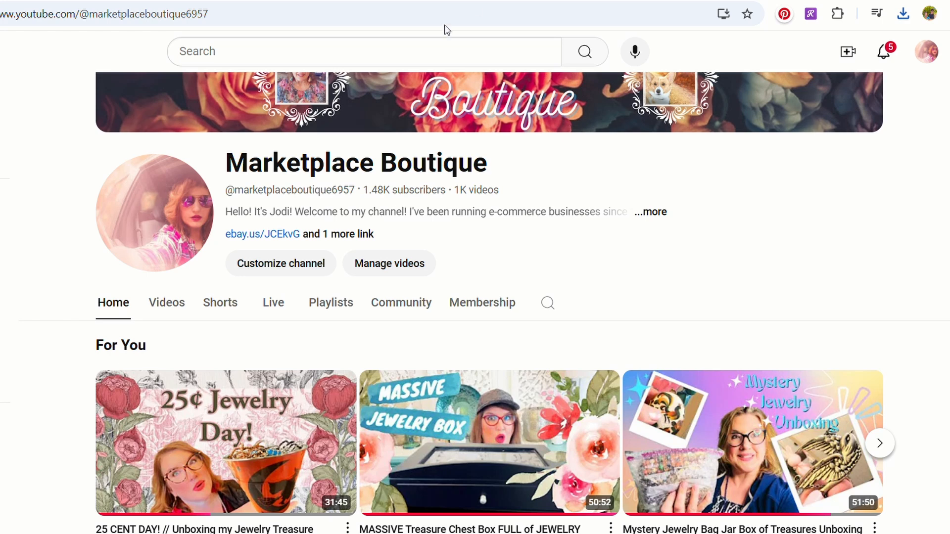
Switch to the Marketplace Boutique YouTube channel page and open its YouTube Studio dashboard.
scroll(657, 151, up, 1)
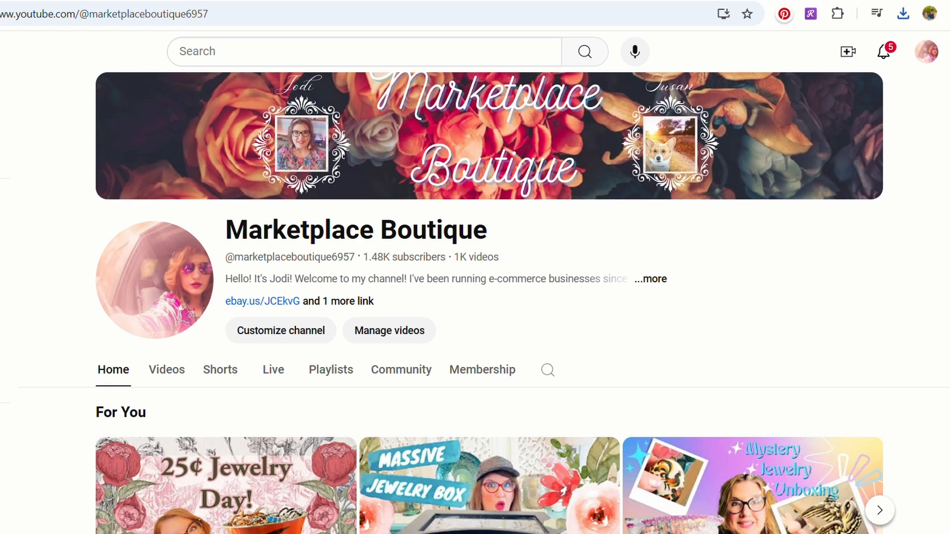
scroll(485, 302, down, 3)
scroll(485, 302, up, 3)
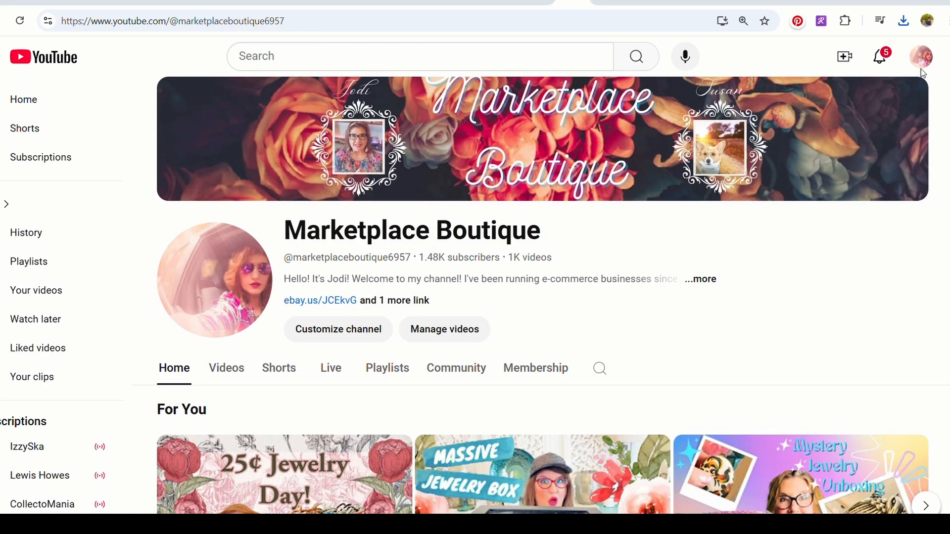
click(927, 52)
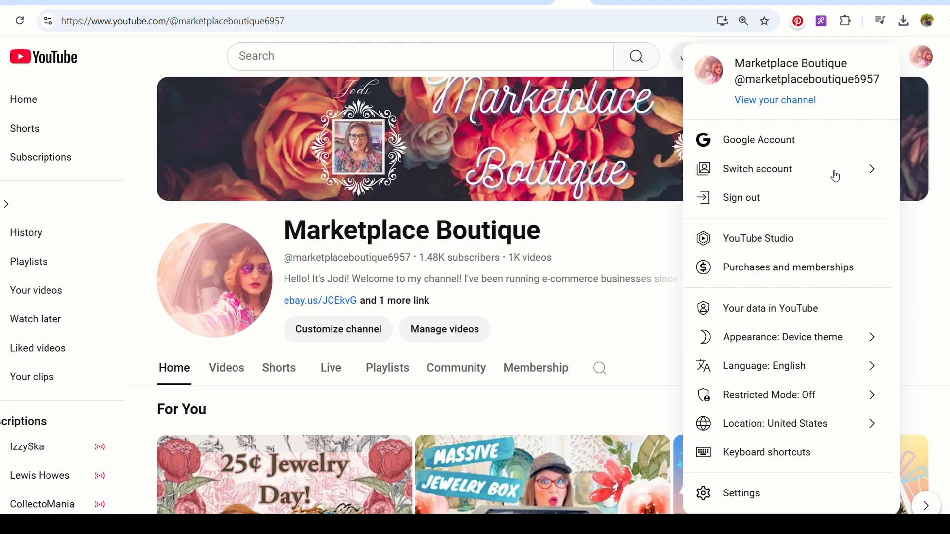
click(759, 239)
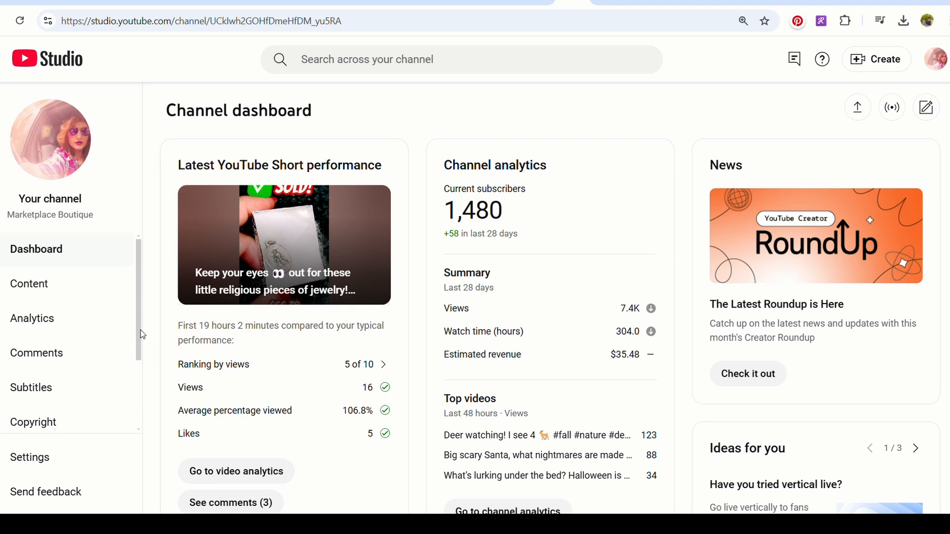
Open the channel's monetization settings and start customizing the default membership perks, beginning with the badges.
drag(140, 329, 142, 422)
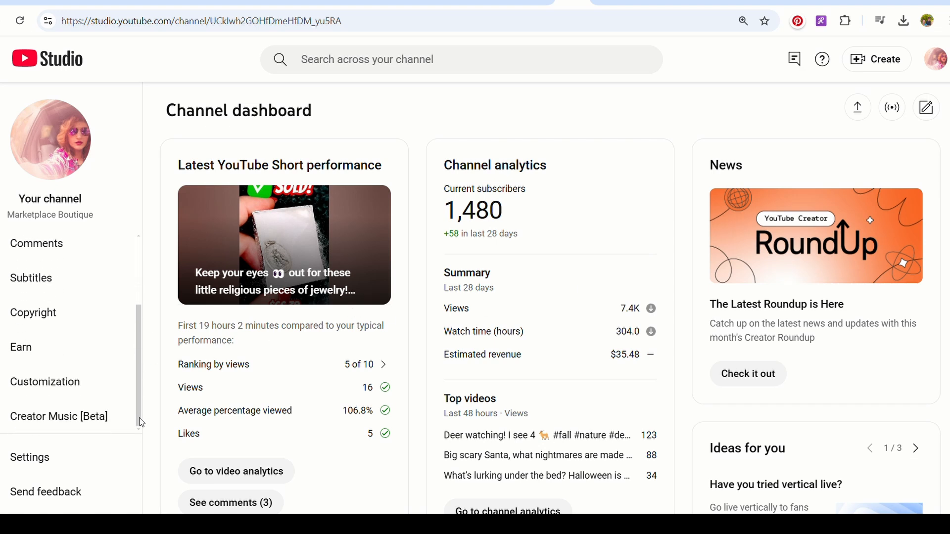
click(44, 360)
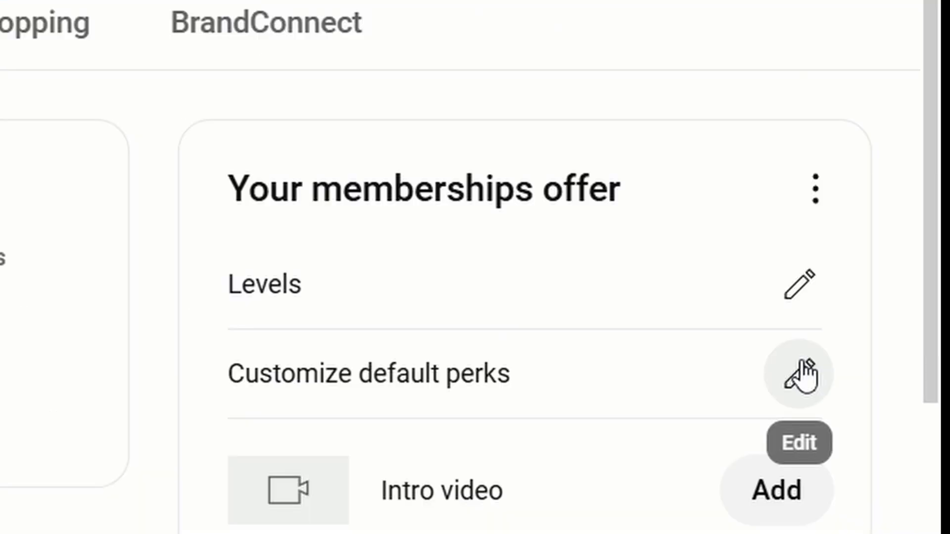
click(797, 372)
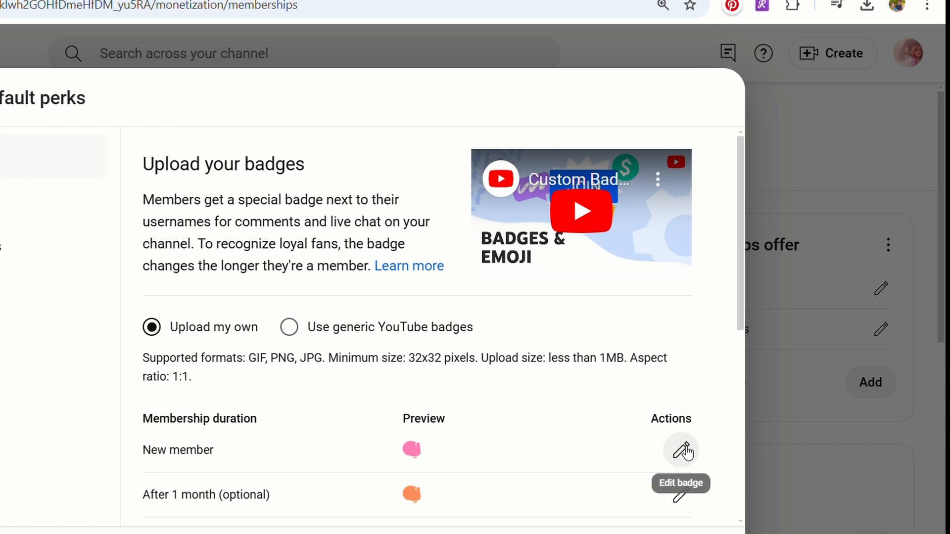
Replace the New member badge with the maroon circle image and the 1-month badge with the red circle on blue.
click(683, 451)
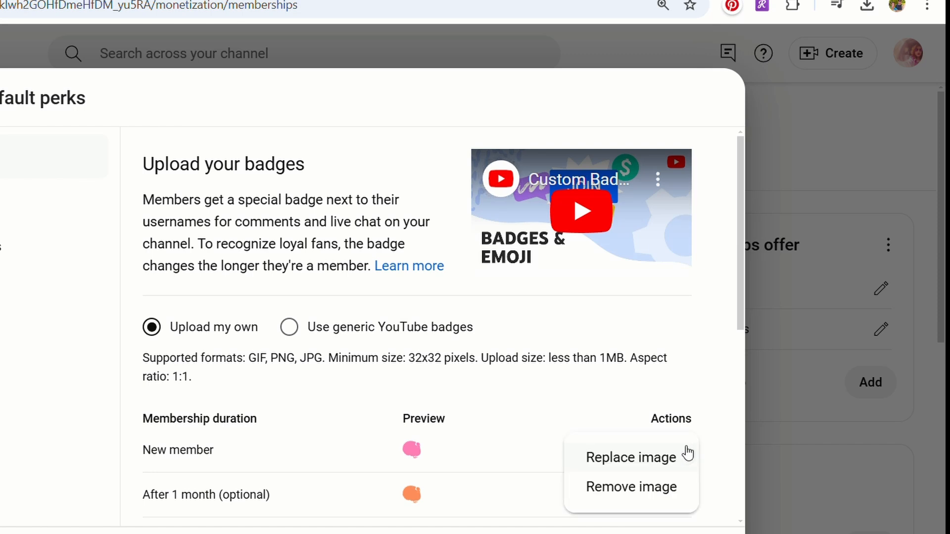
click(631, 457)
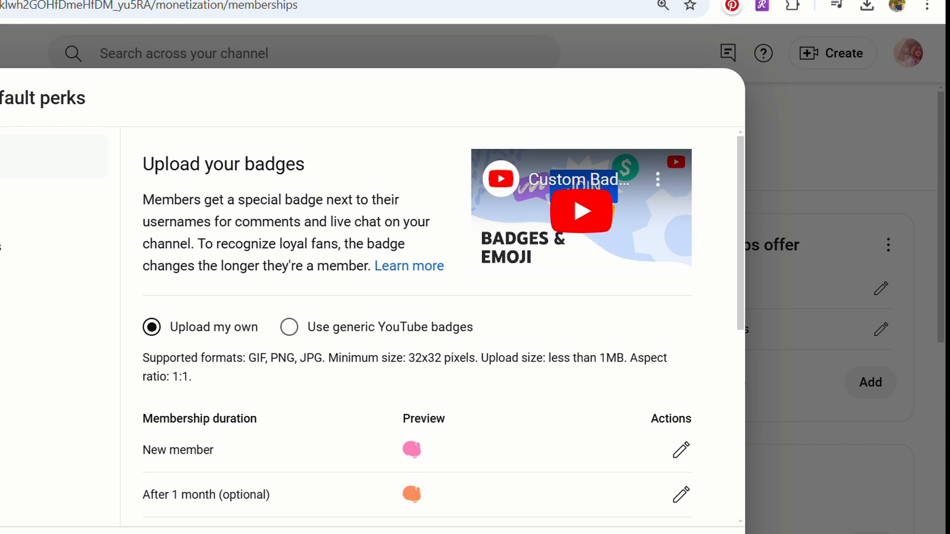
click(682, 495)
click(642, 503)
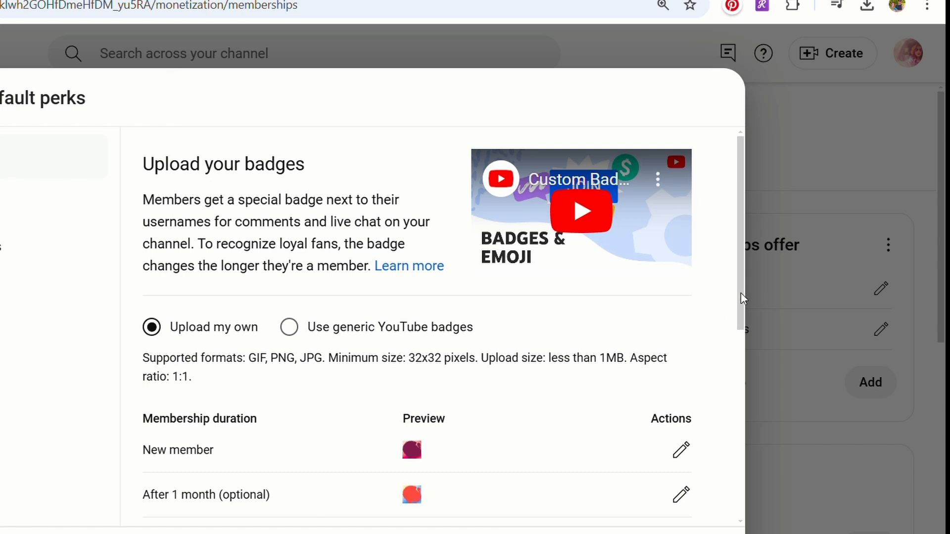
Replace the 2-month, 6-month and 12-month badges with the yellow-orange, blue and purple circle images that have coloured backgrounds.
drag(741, 292, 742, 414)
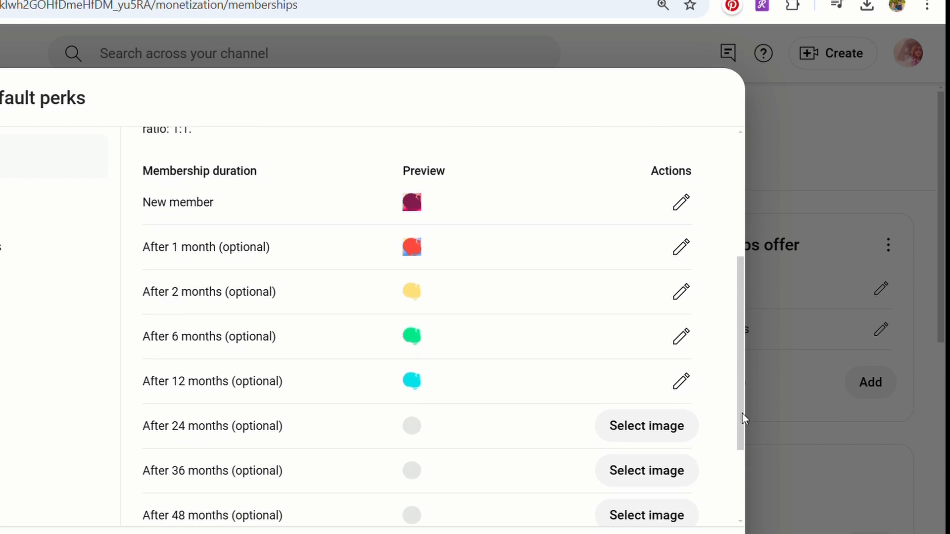
click(681, 292)
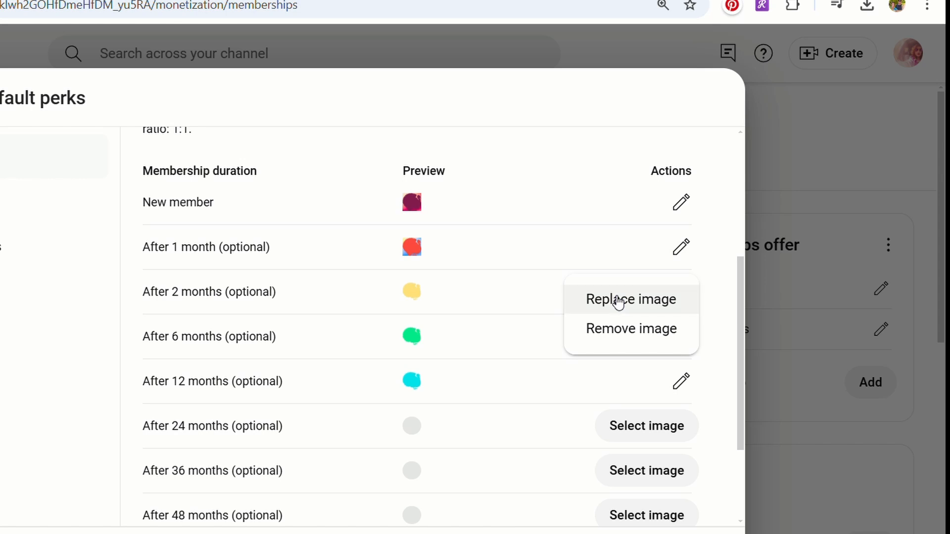
click(547, 315)
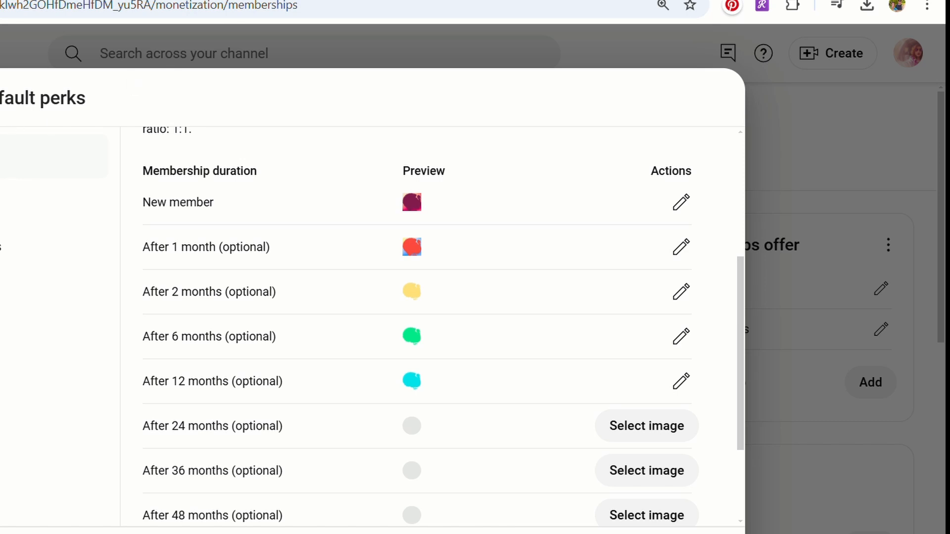
click(682, 337)
click(596, 342)
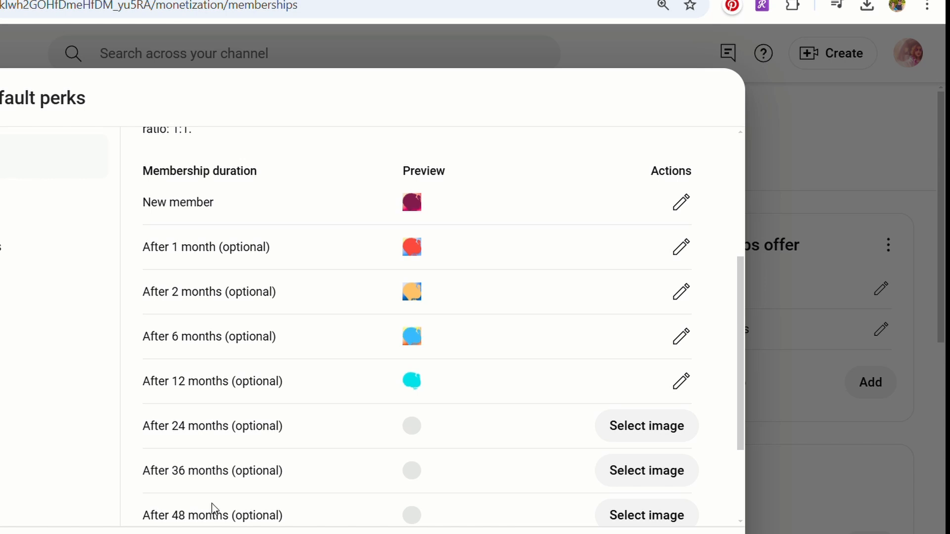
click(681, 391)
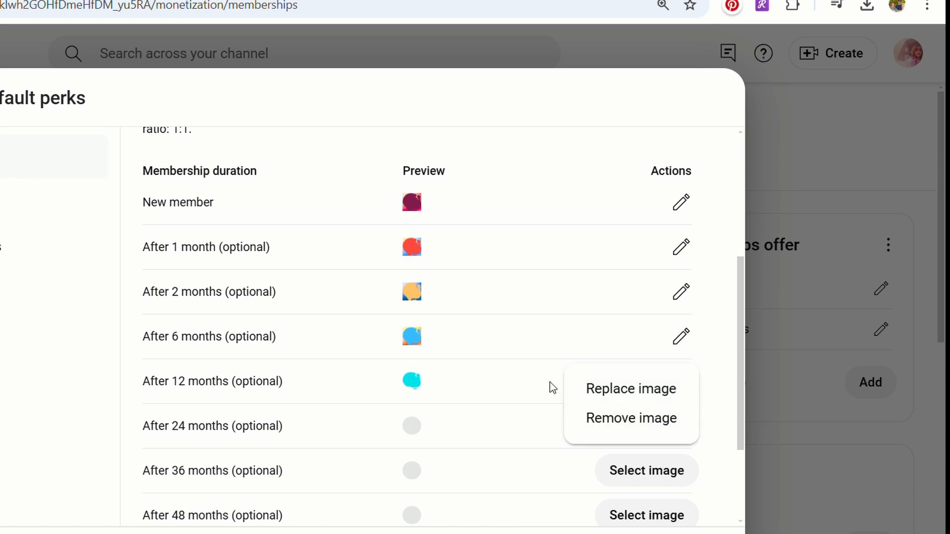
click(616, 391)
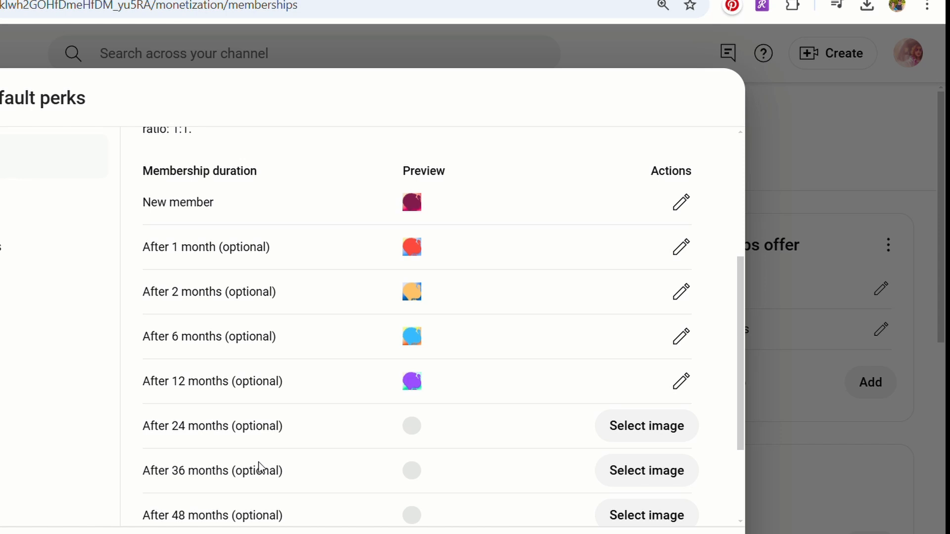
drag(256, 471, 363, 425)
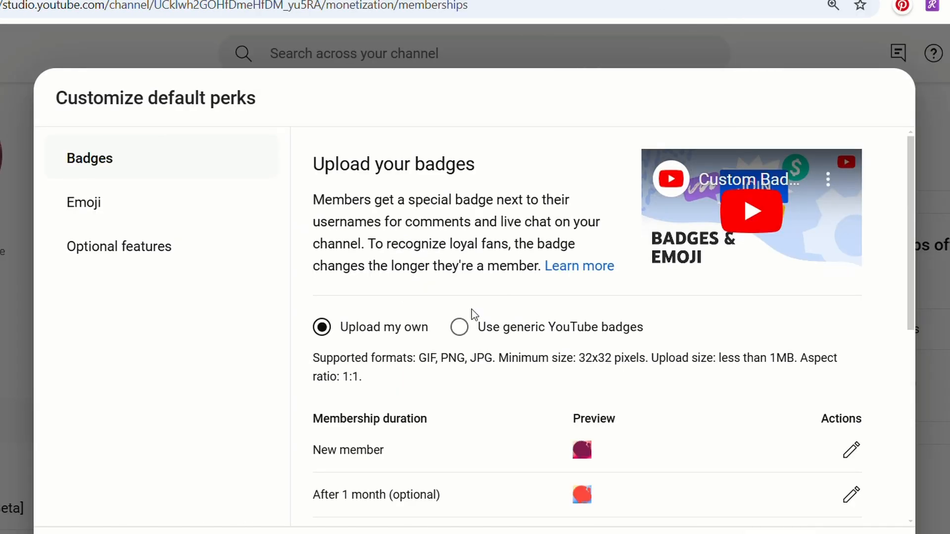
Open the membership emoji settings and replace the black cat emoji image with the cat in a blue sweater.
click(133, 216)
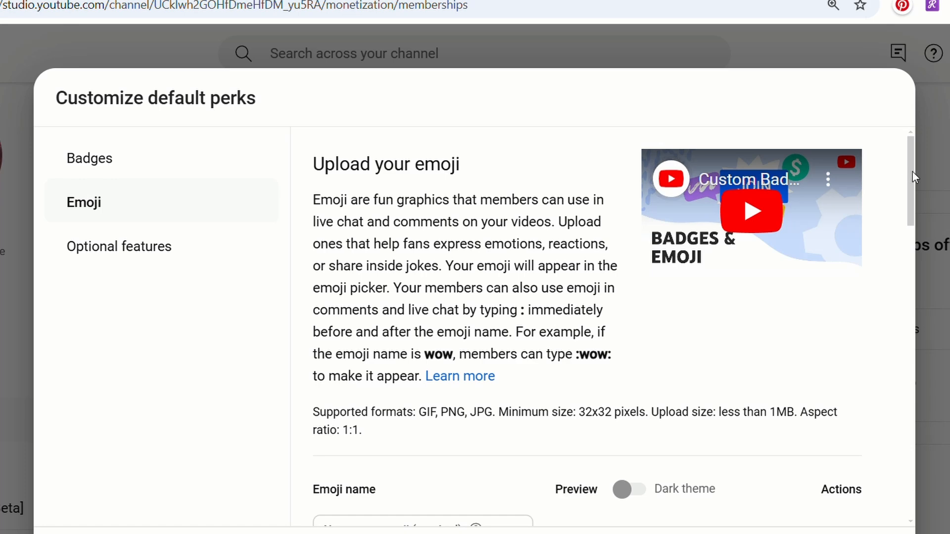
drag(914, 172, 905, 288)
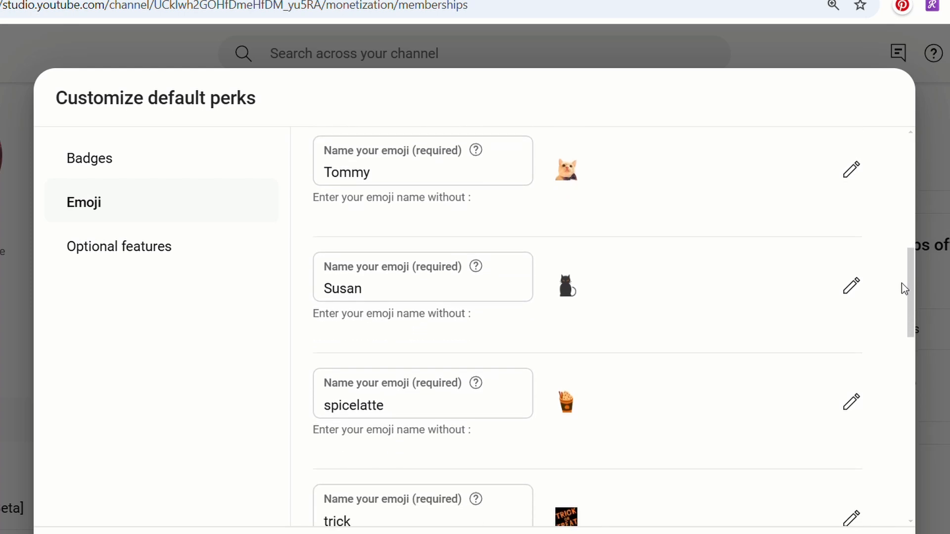
click(853, 292)
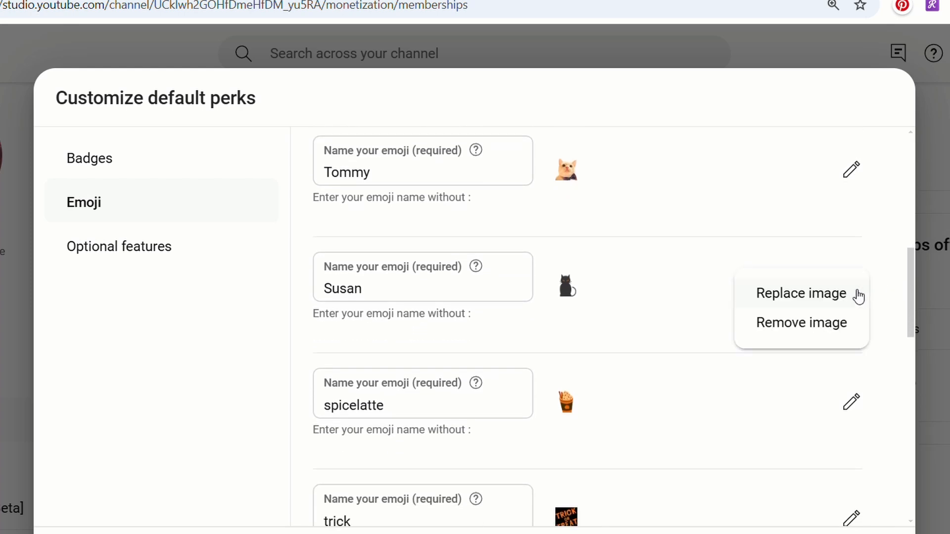
click(787, 295)
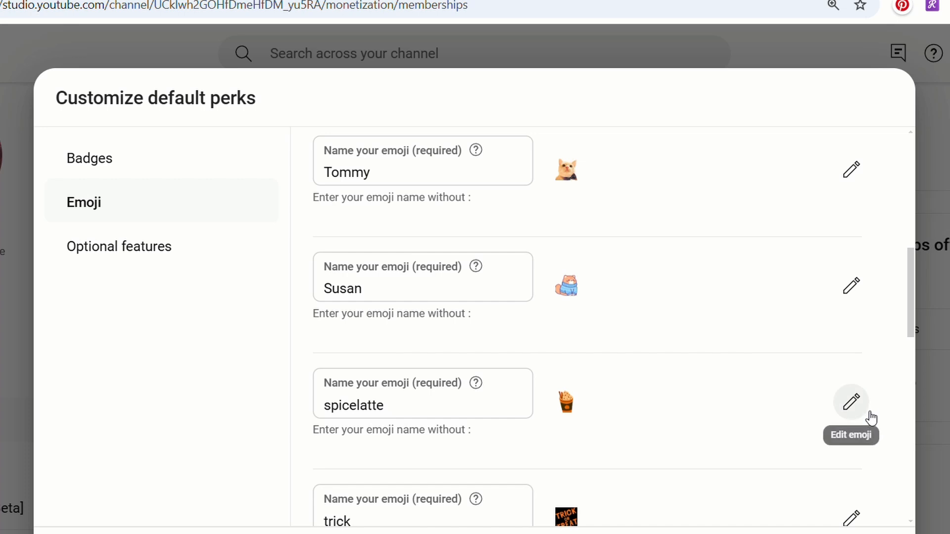
Replace the image of the spicelatte emoji with the corgi wearing a scarf.
scroll(914, 322, down, 3)
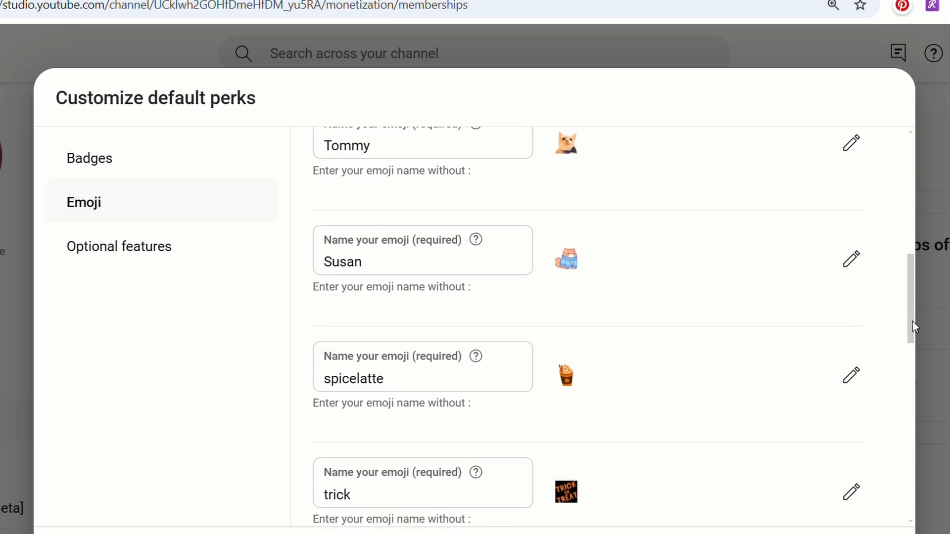
scroll(912, 332, down, 1)
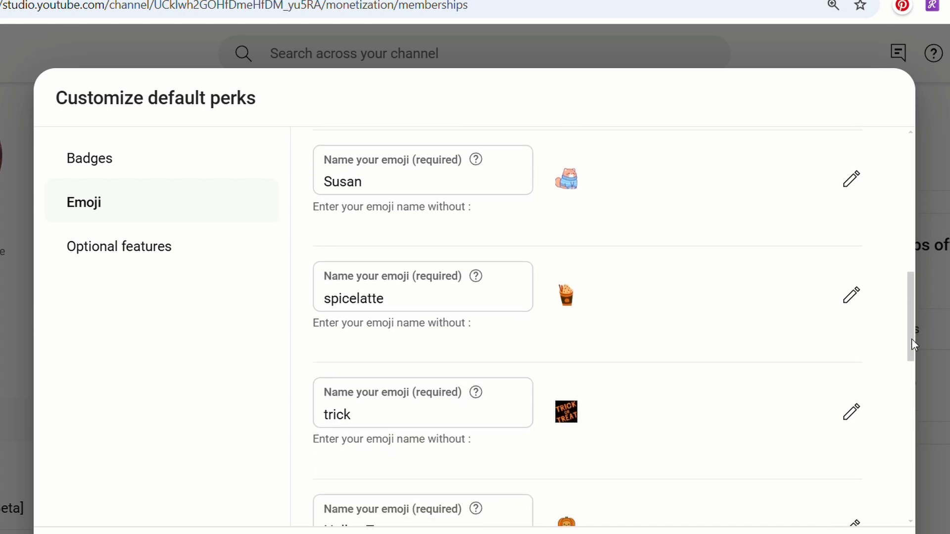
click(851, 296)
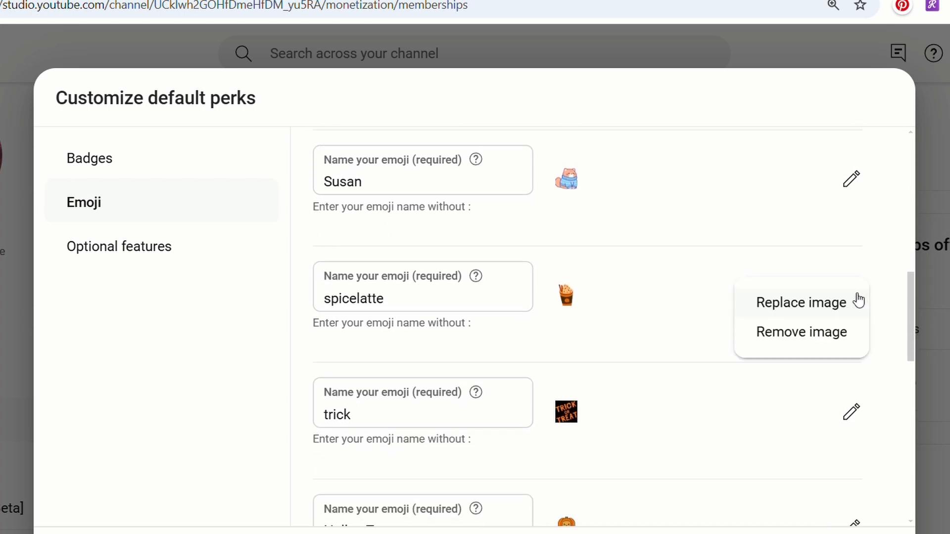
click(767, 302)
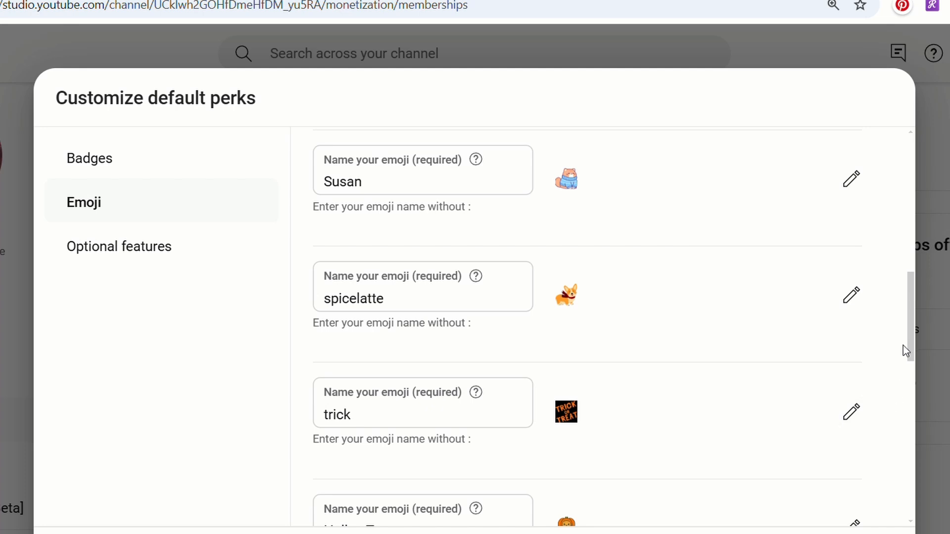
Replace the trick emoji image with the turkey head and the HallowTom emoji image with the pumpkin pie slice.
drag(913, 331, 915, 358)
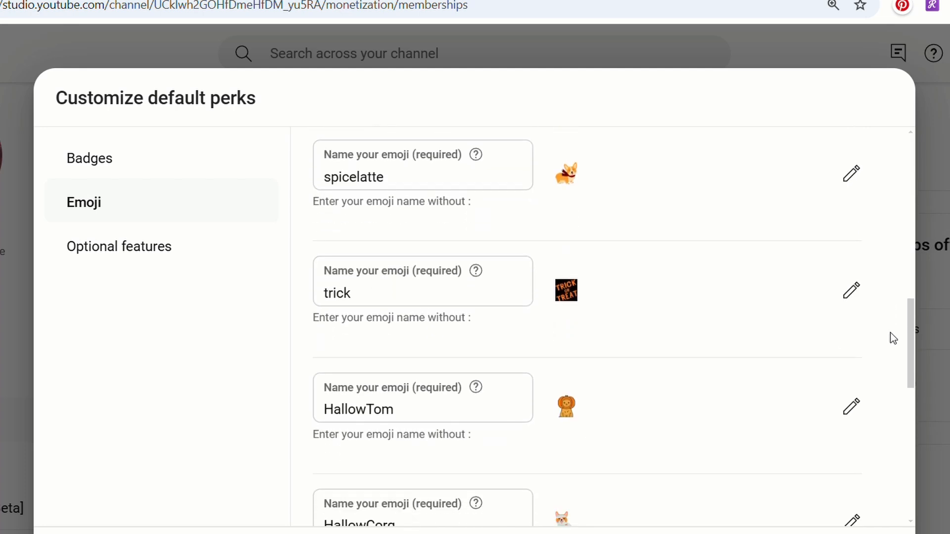
click(848, 296)
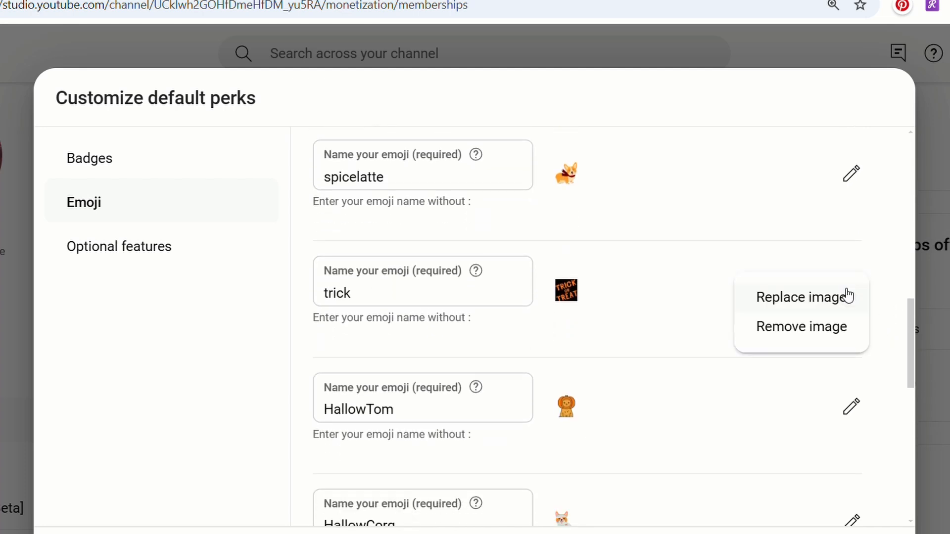
click(772, 299)
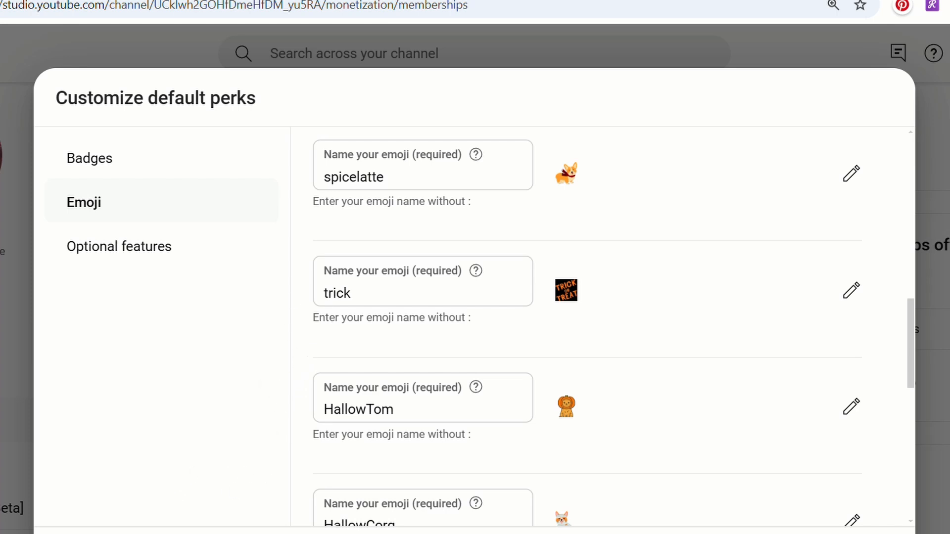
click(852, 408)
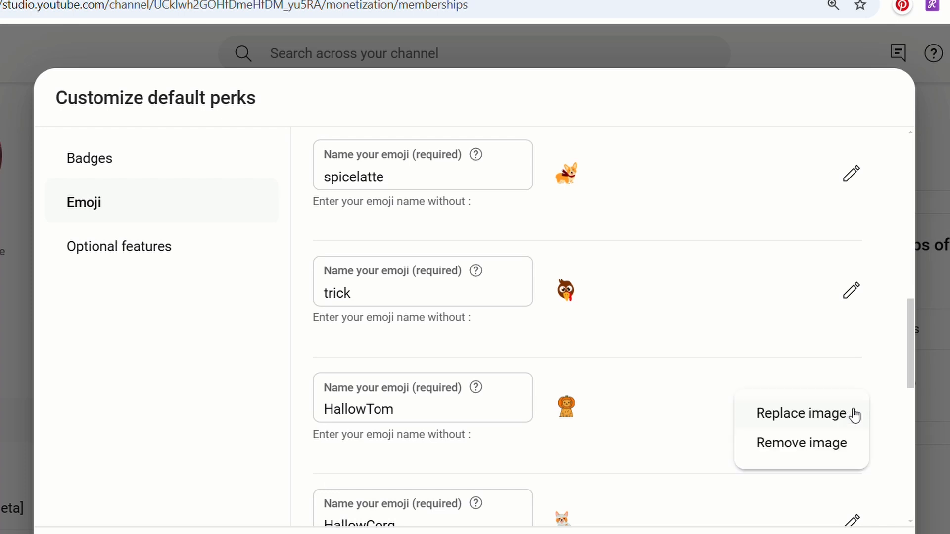
click(791, 415)
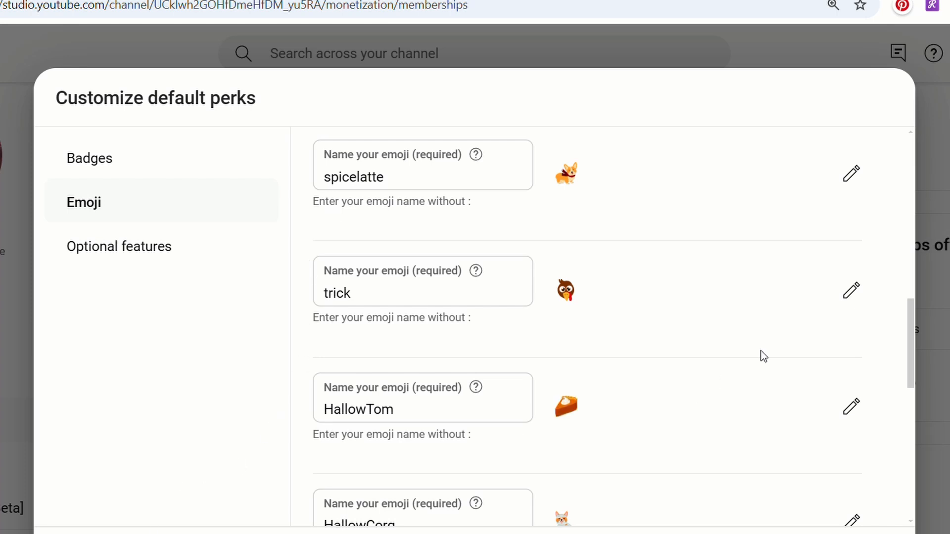
Replace the HallowCorg emoji image with the gingerbread sweater and the Hand emoji image with the red snowflake mug.
drag(913, 342, 910, 392)
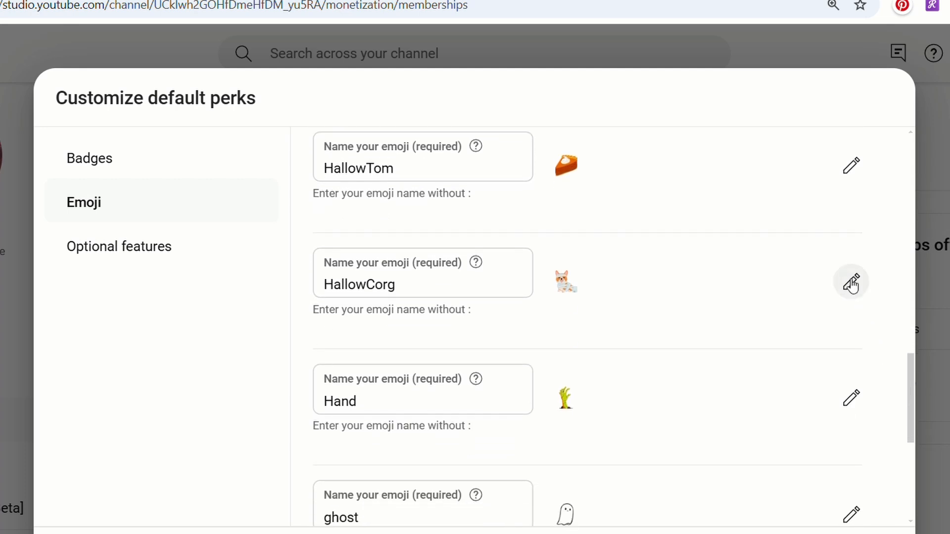
click(850, 282)
click(771, 289)
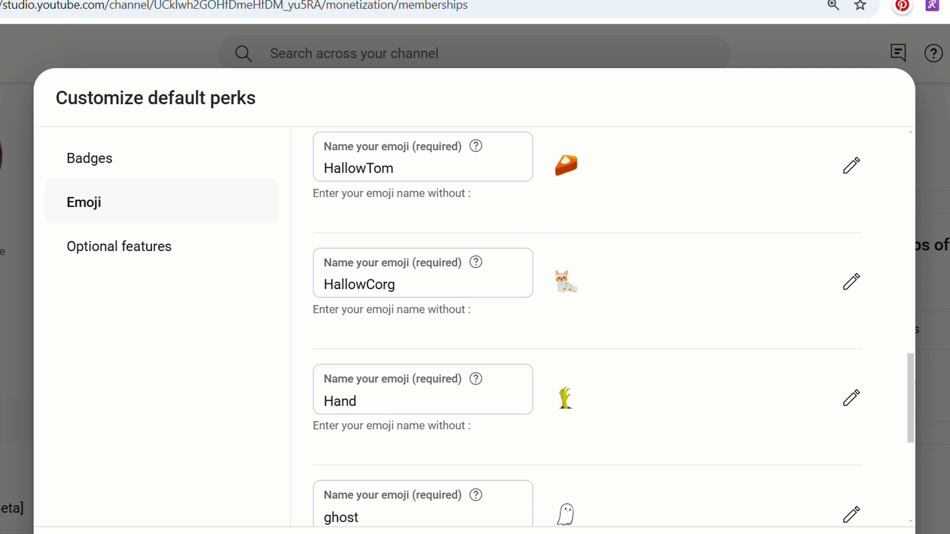
click(851, 410)
click(795, 407)
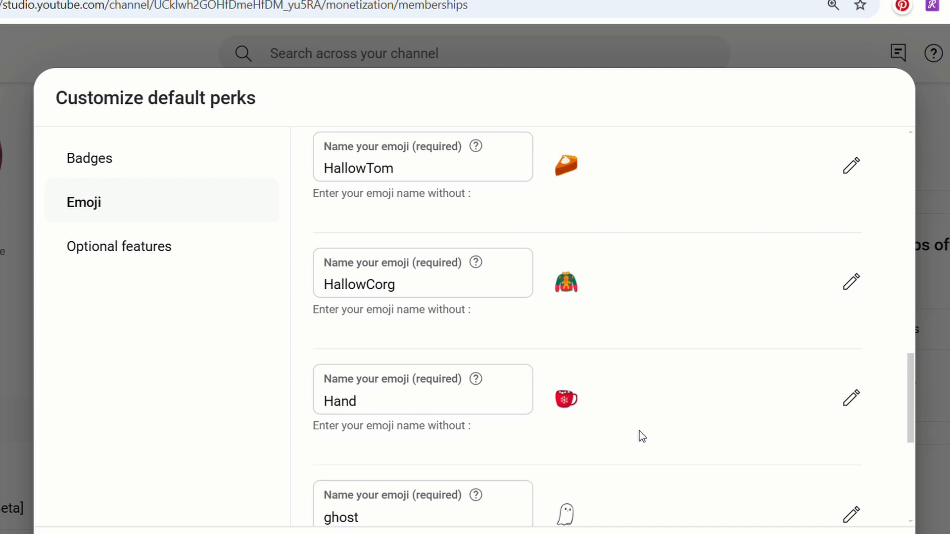
Replace the image of the ghost emoji with the Cozy and Comfy lettering graphic.
drag(910, 411, 909, 460)
click(850, 288)
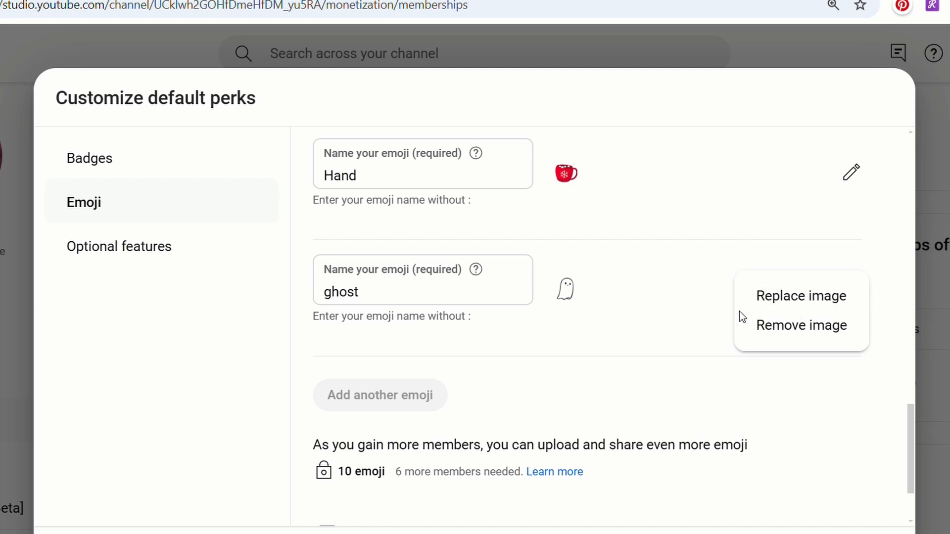
click(776, 299)
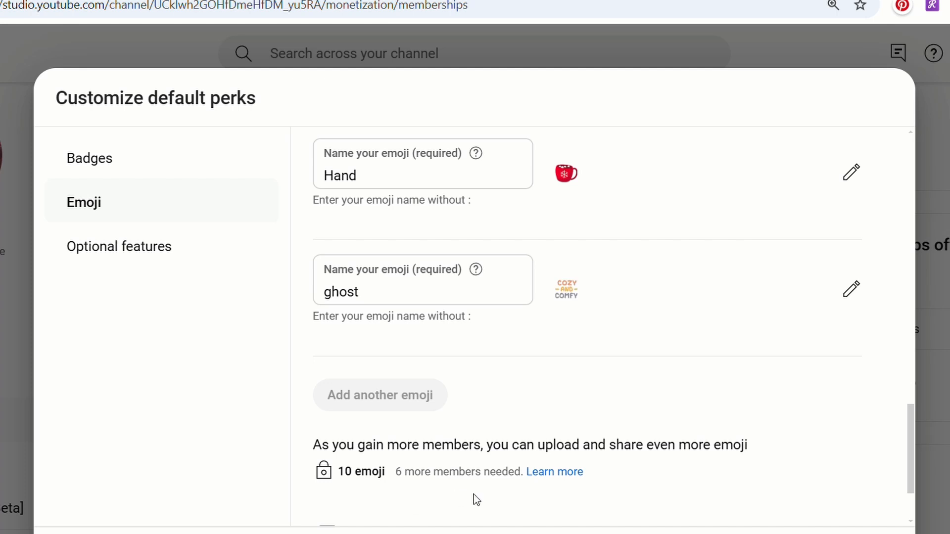
Replace the Nutters emoji image with the winter socks and the orange cat emoji image with the brown slippers.
drag(913, 438, 892, 232)
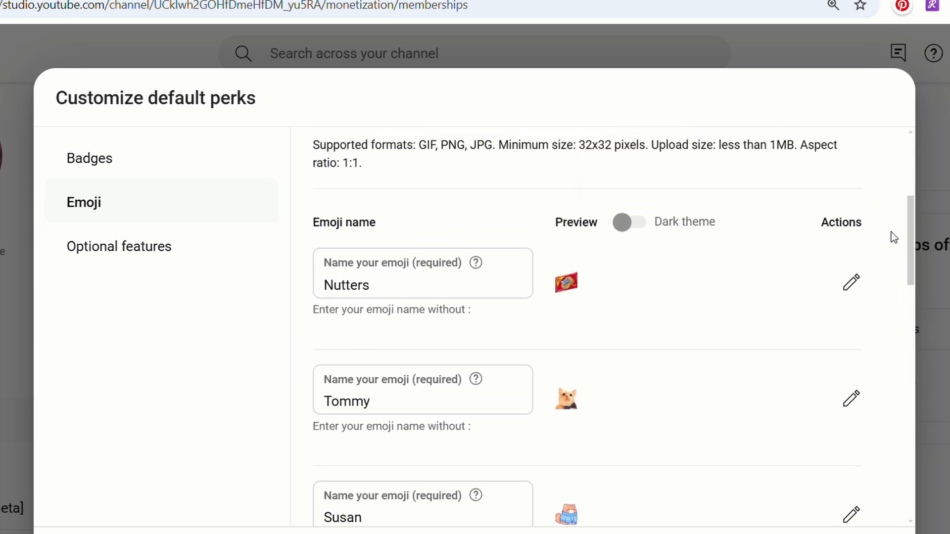
click(852, 282)
click(775, 290)
click(851, 399)
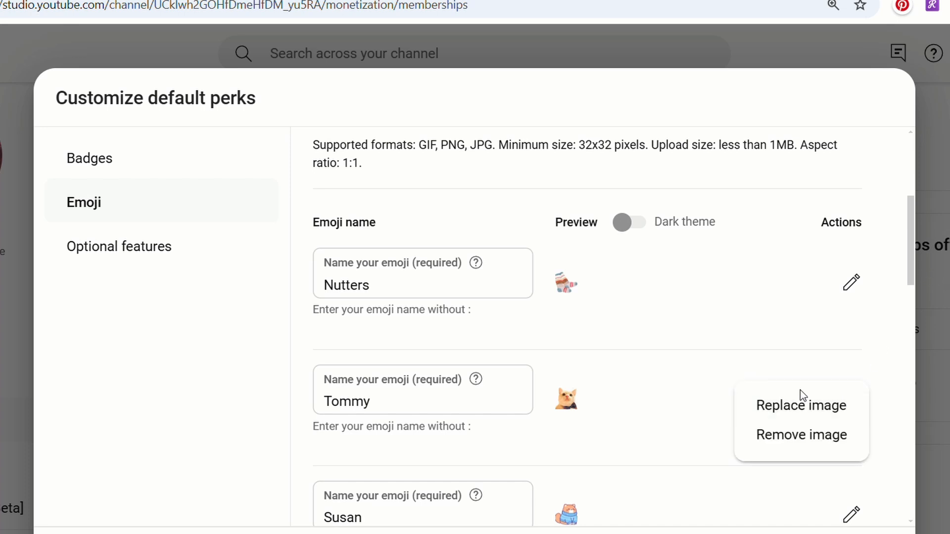
click(796, 403)
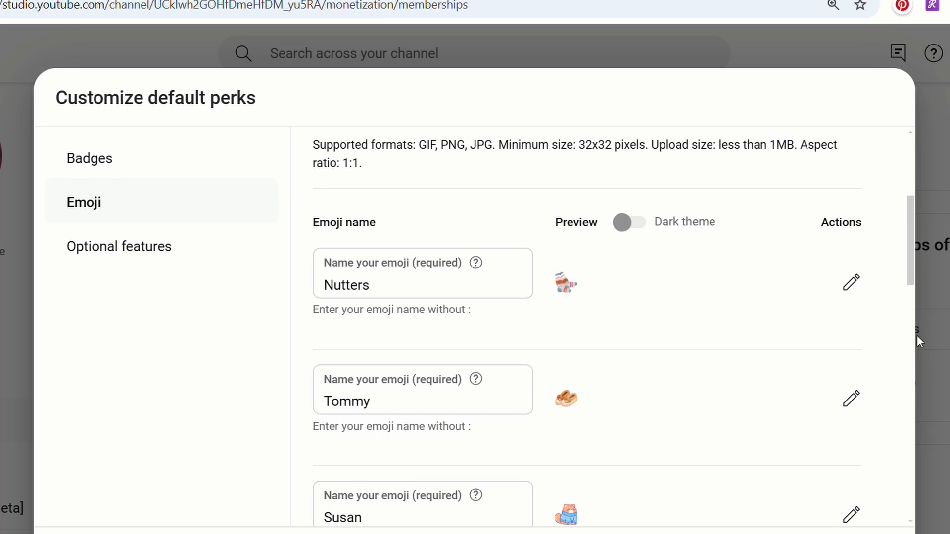
drag(910, 254, 904, 473)
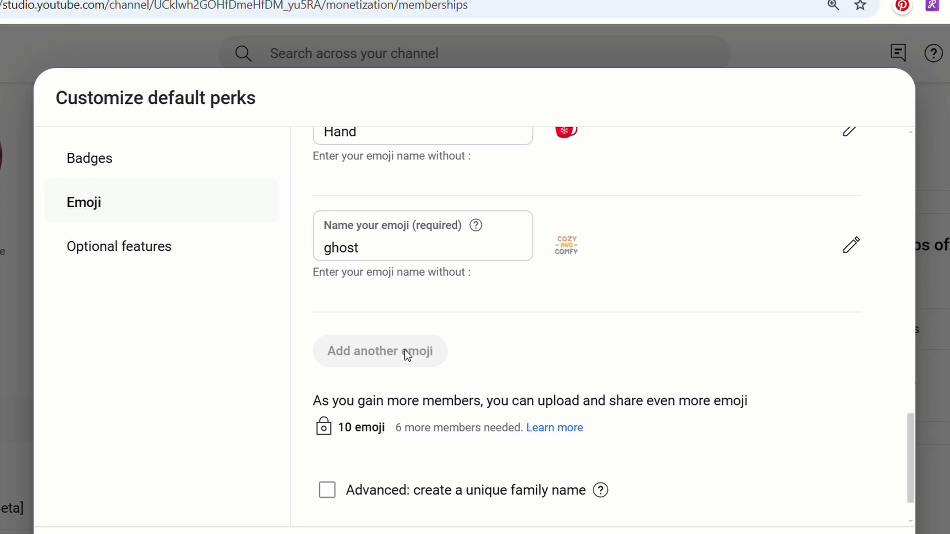
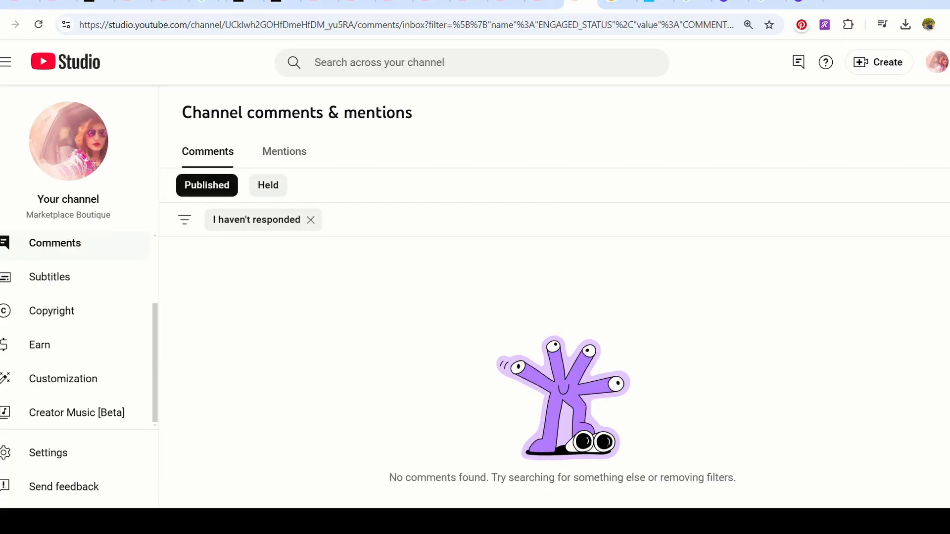
Go to your channel and examine the comments under one of its videos for the membership badges beside commenters' names.
click(940, 67)
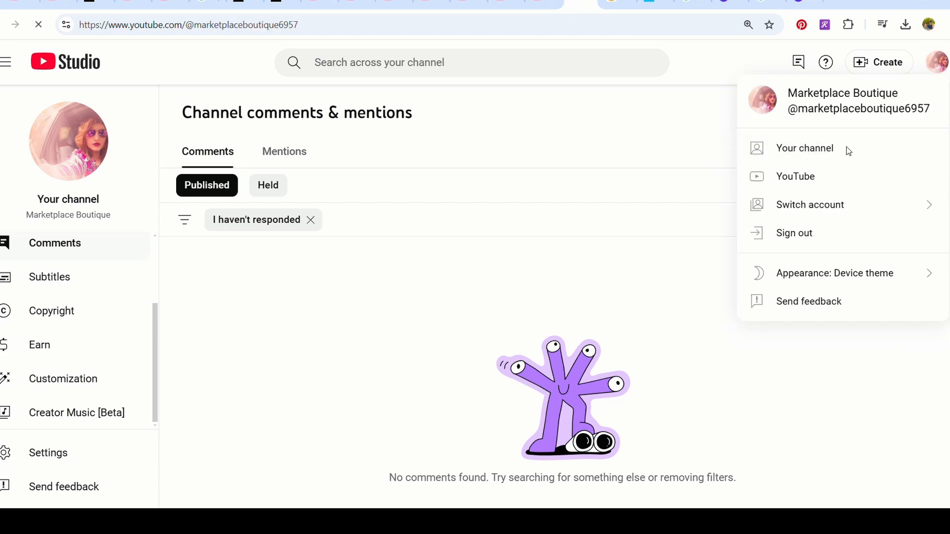
scroll(559, 294, down, 10)
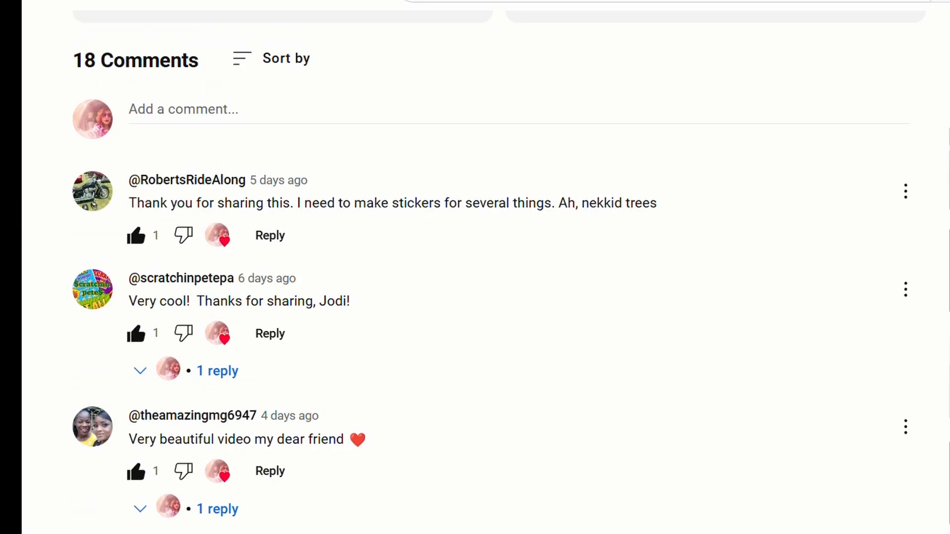
scroll(485, 267, up, 1)
scroll(485, 267, down, 4)
scroll(484, 268, up, 1)
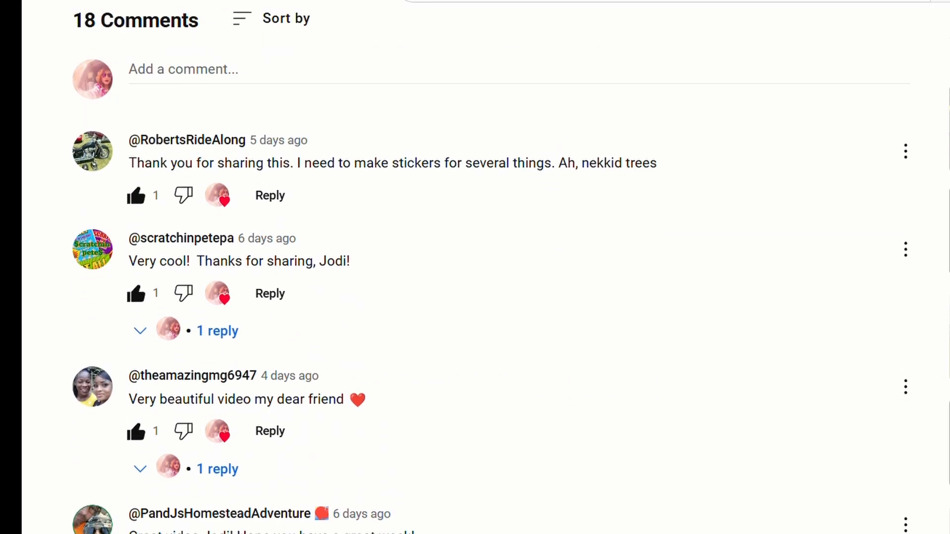
scroll(485, 268, down, 2)
scroll(485, 268, down, 3)
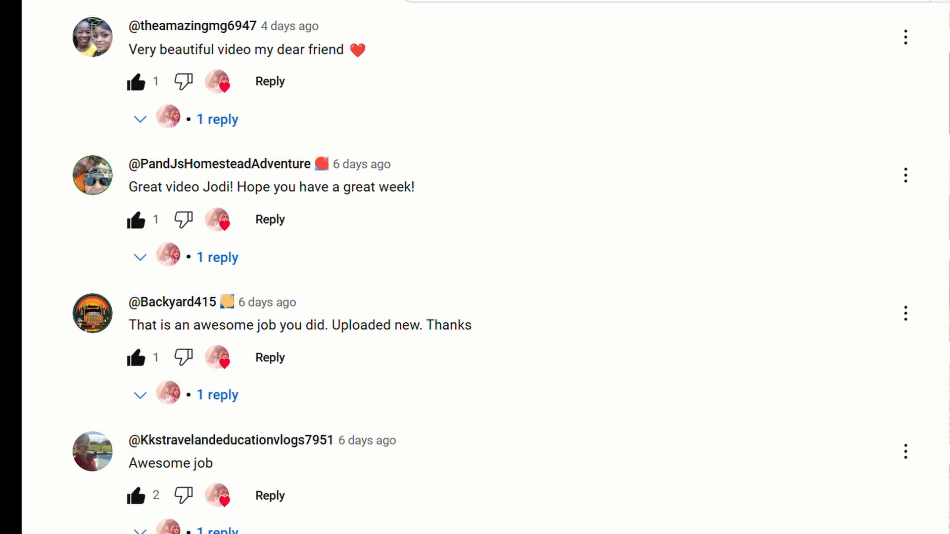
scroll(475, 267, down, 5)
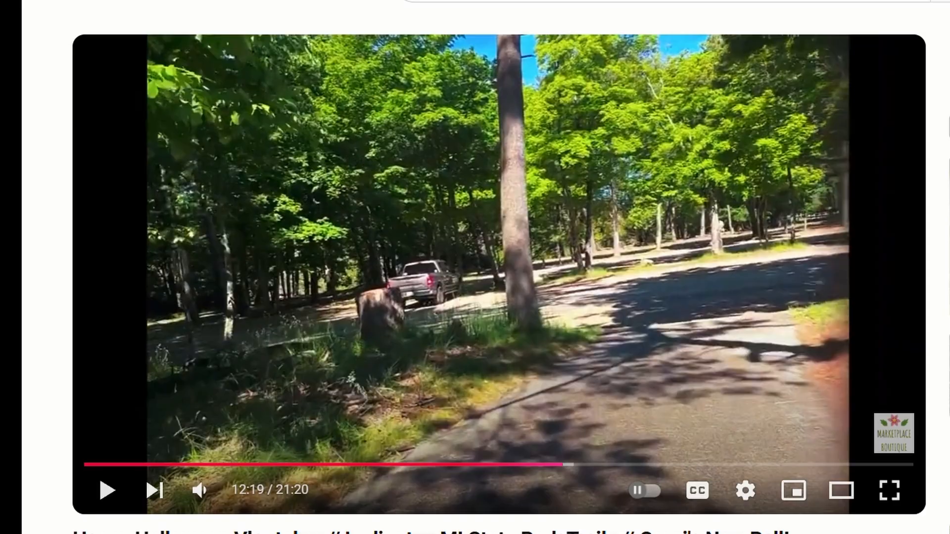
Write the reply "Have a great day!!" to the member's "Awesome video" comment under the Happy Halloween vlog.
scroll(475, 268, down, 10)
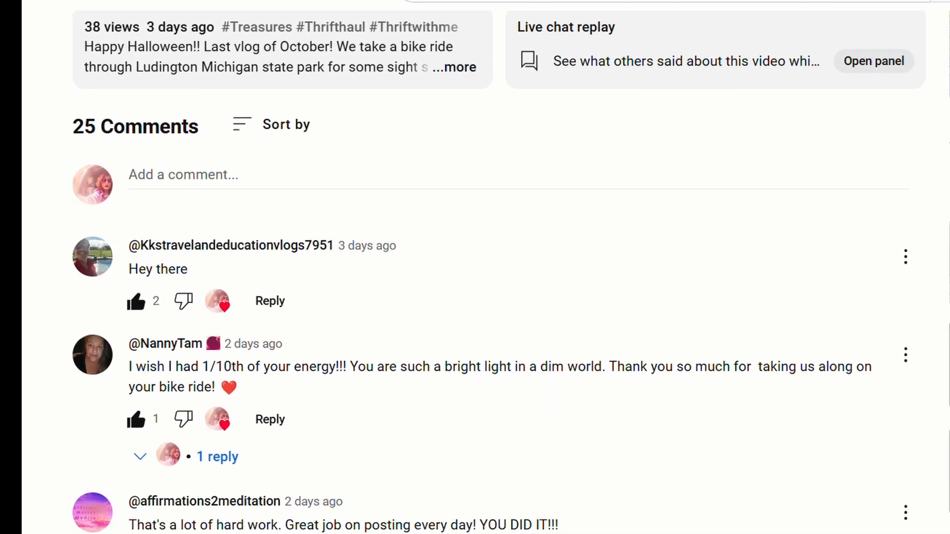
scroll(476, 267, down, 13)
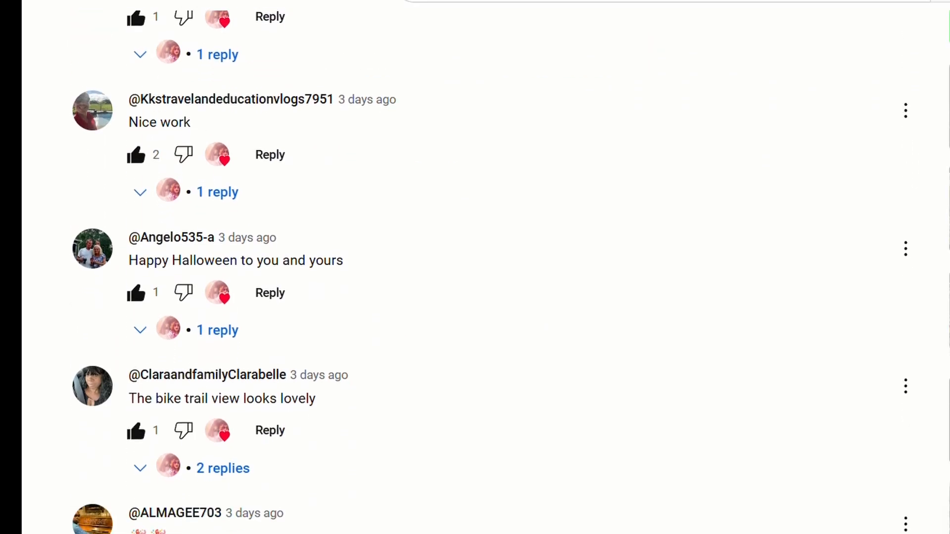
scroll(475, 268, down, 5)
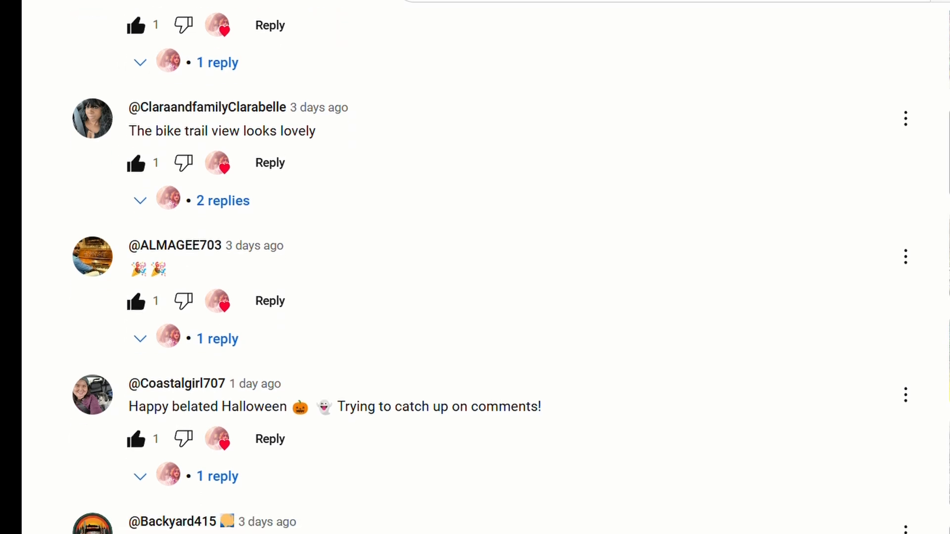
scroll(284, 299, down, 6)
click(282, 297)
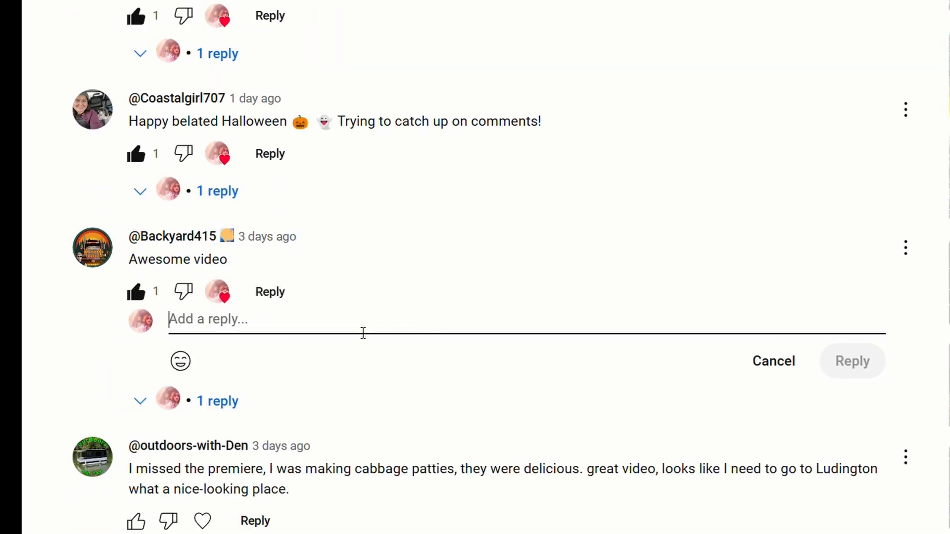
text(Have a great day!!)
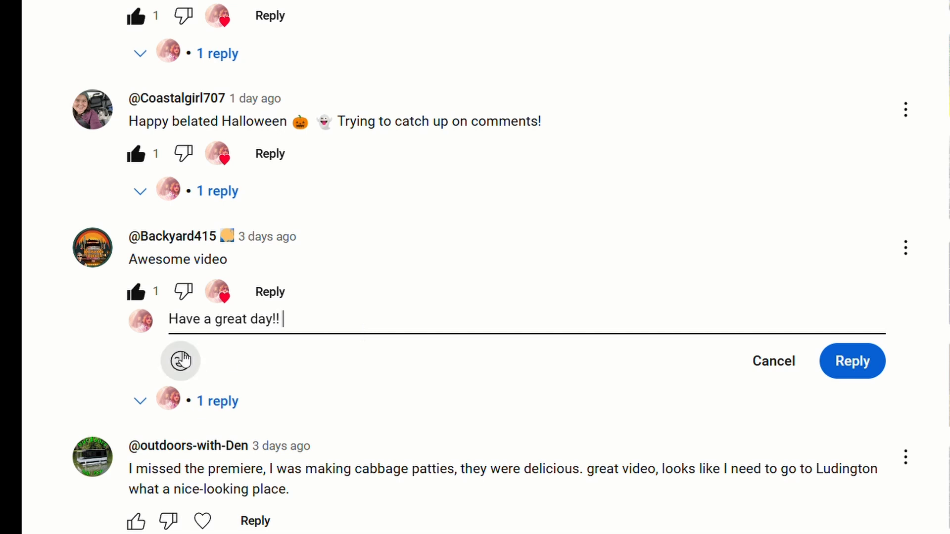
Add all nine Marketplace Boutique emoji to the reply, from the winter socks through the Cozy and Comfy lettering, and post it.
click(182, 359)
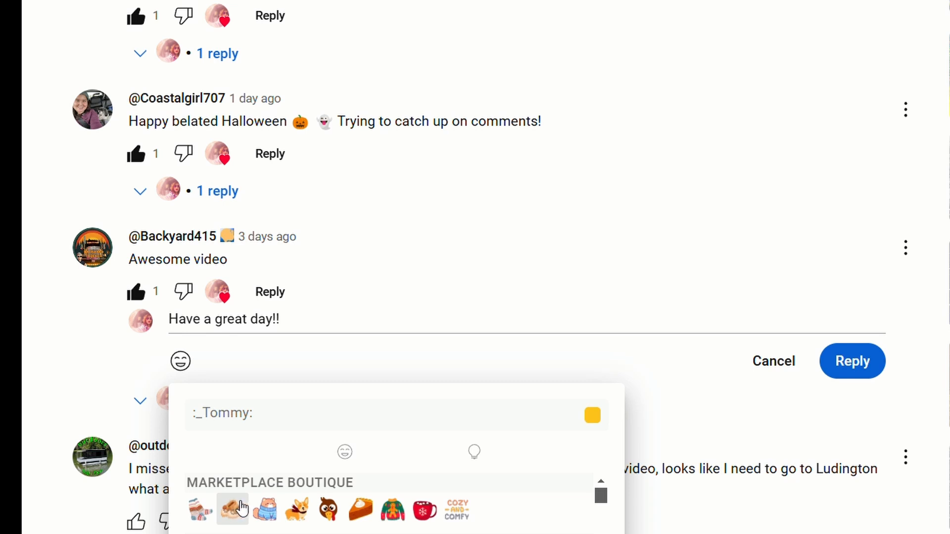
click(201, 510)
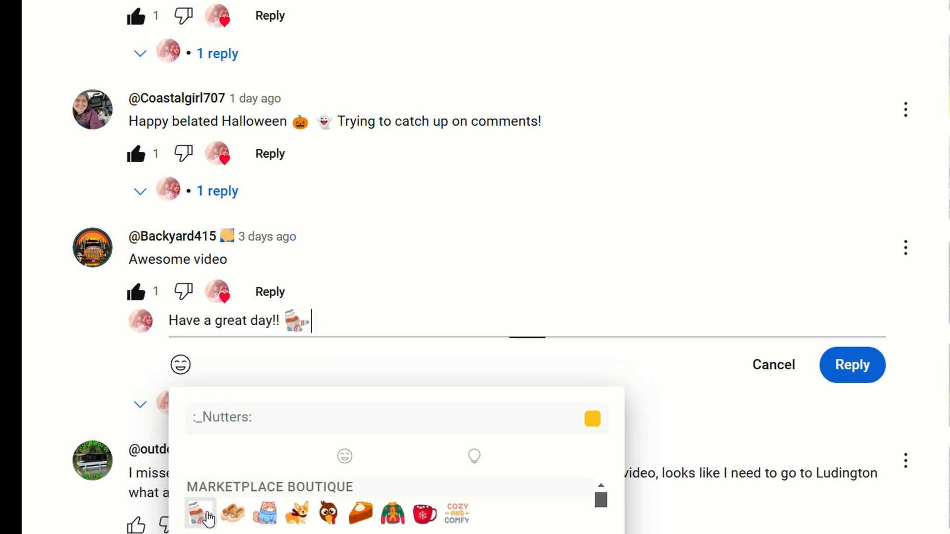
click(242, 518)
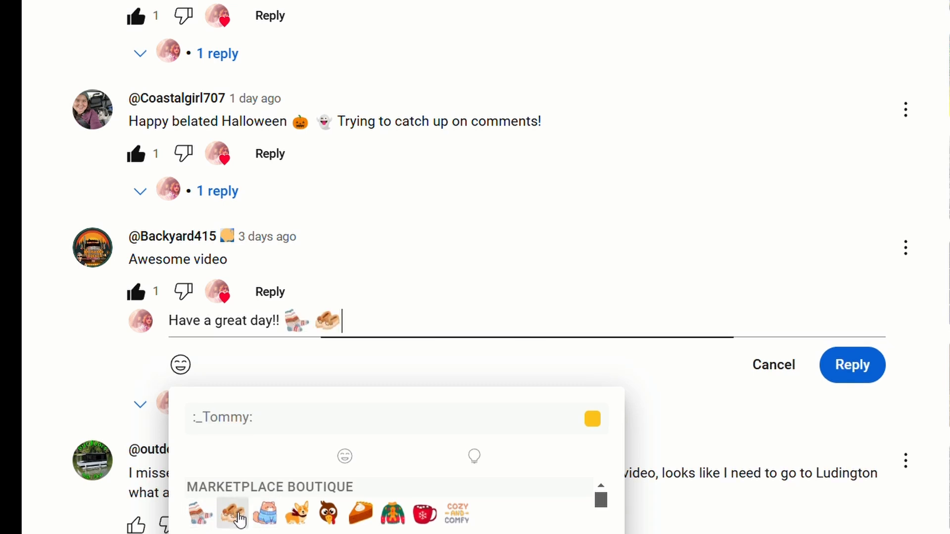
click(276, 517)
click(298, 516)
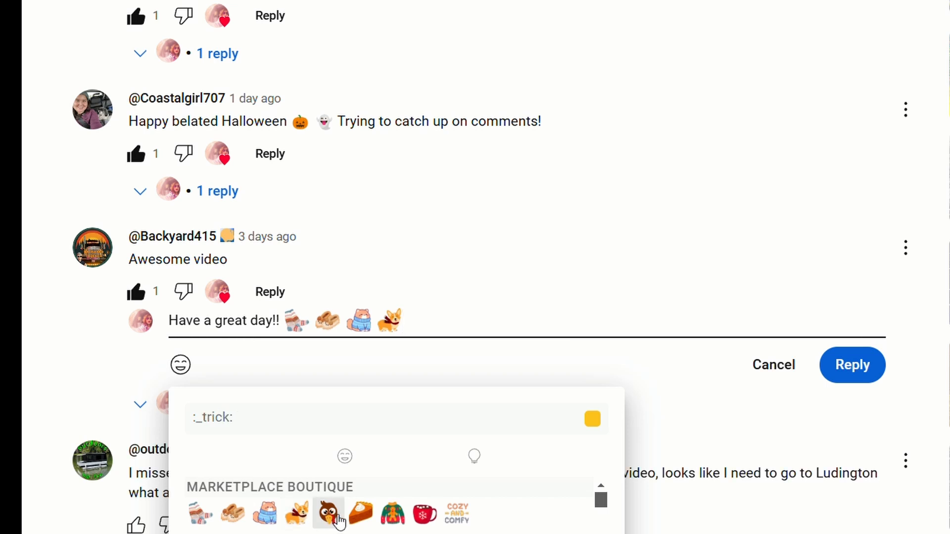
click(362, 524)
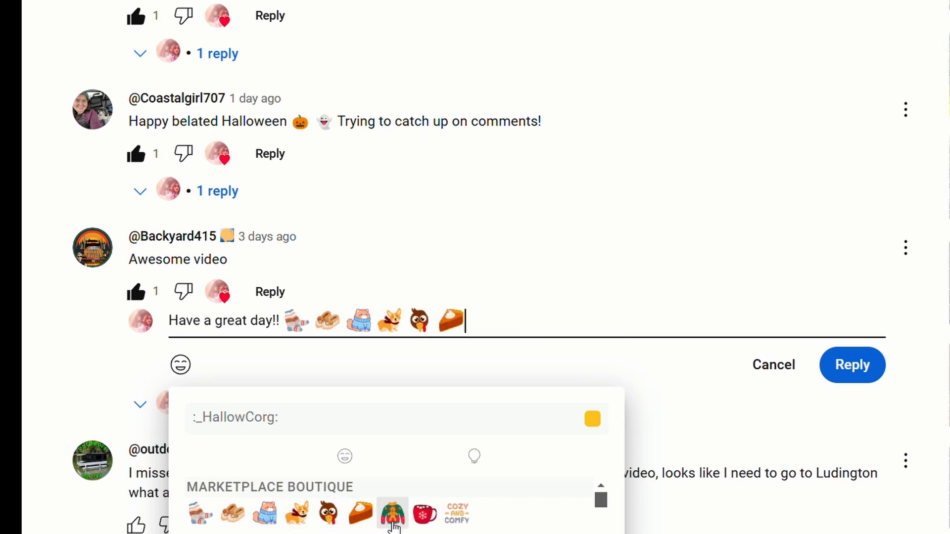
click(398, 526)
click(426, 519)
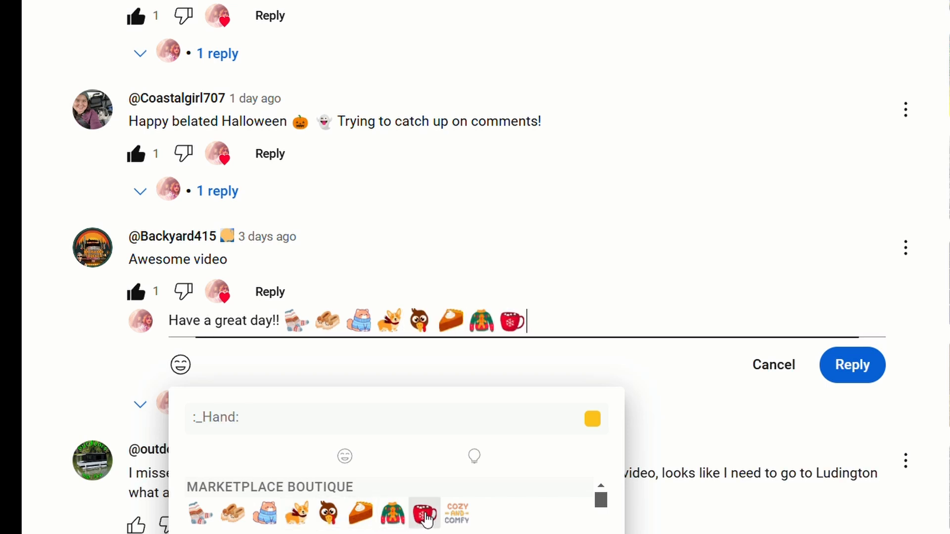
click(471, 519)
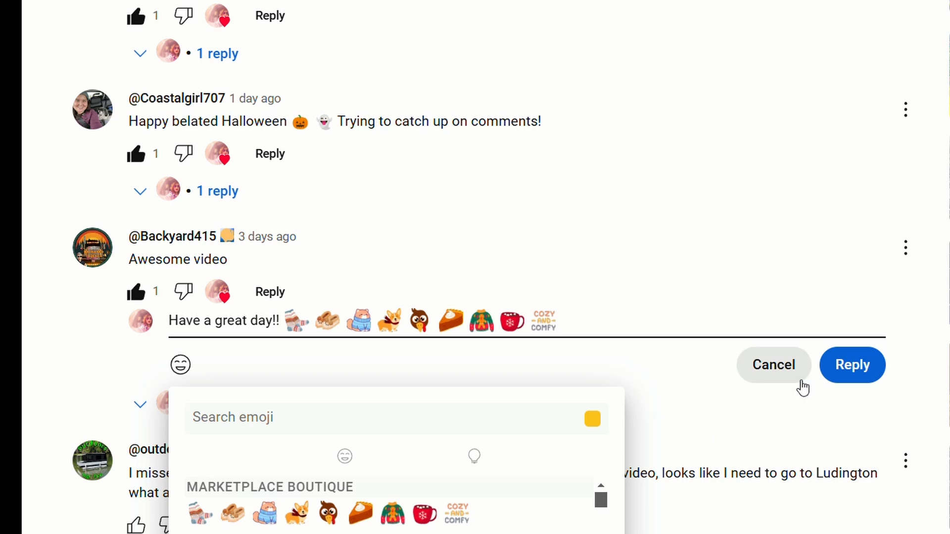
click(853, 364)
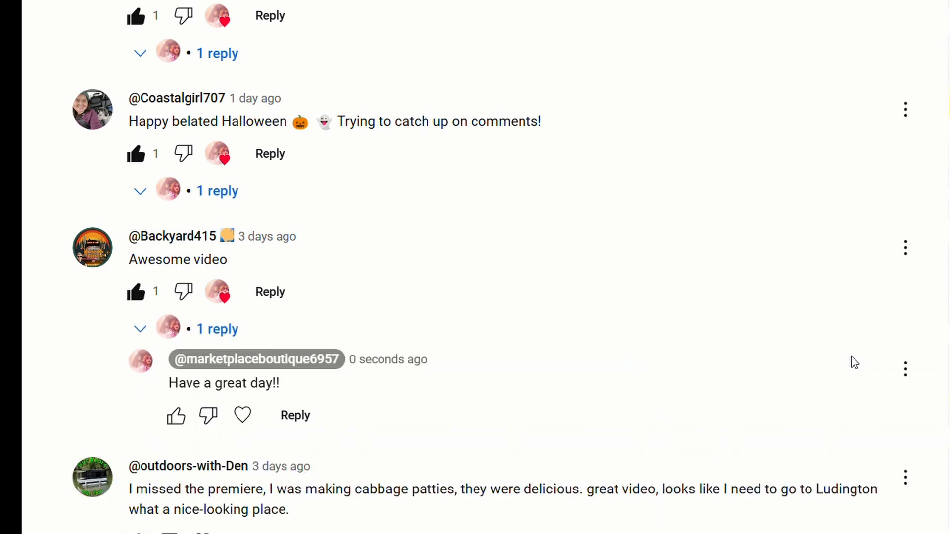